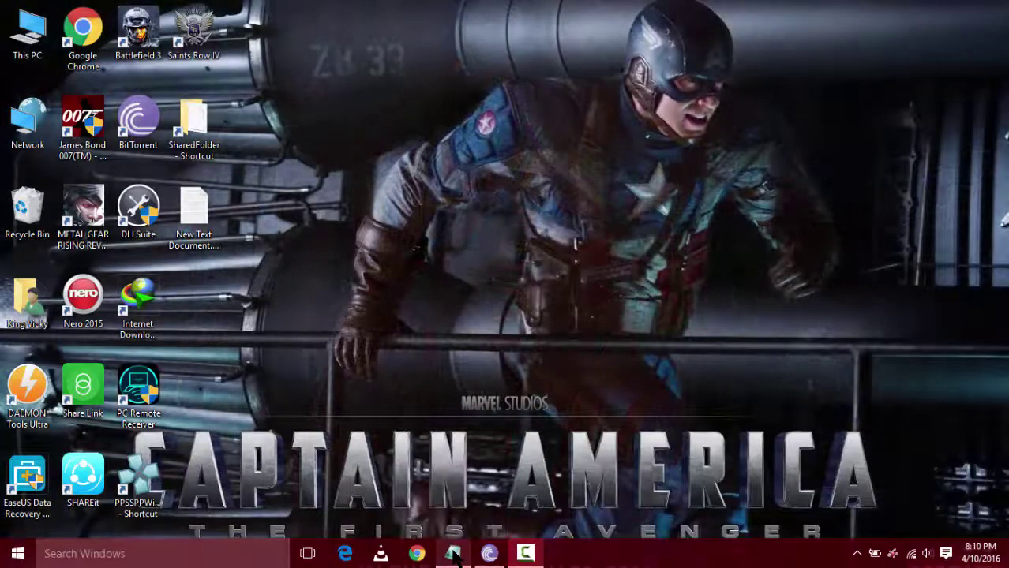
Bring up the New Text Document note in Notepad, read its introduction to the PPSSPP settings, and minimize it
left_click(454, 555)
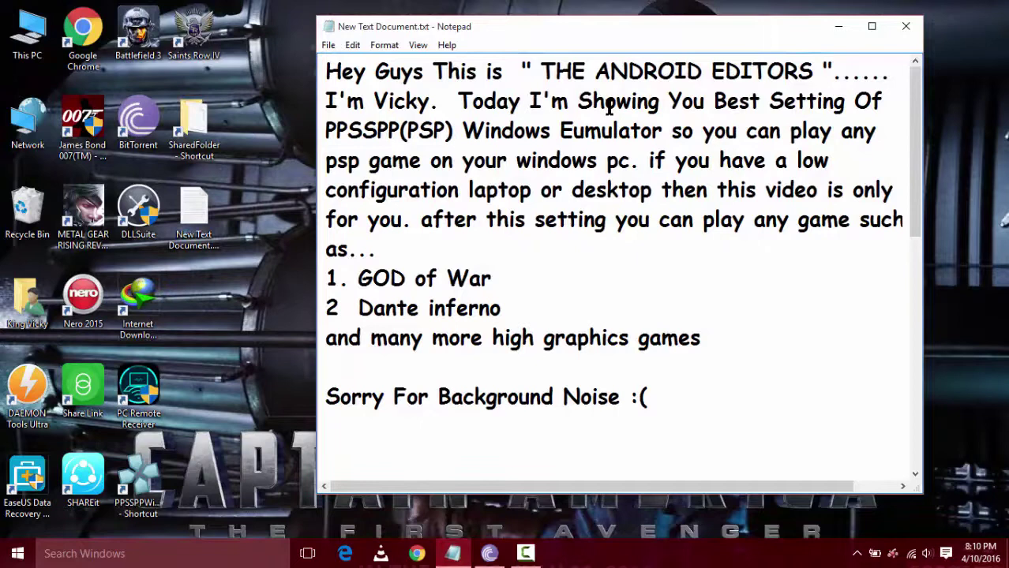
right_click(712, 205)
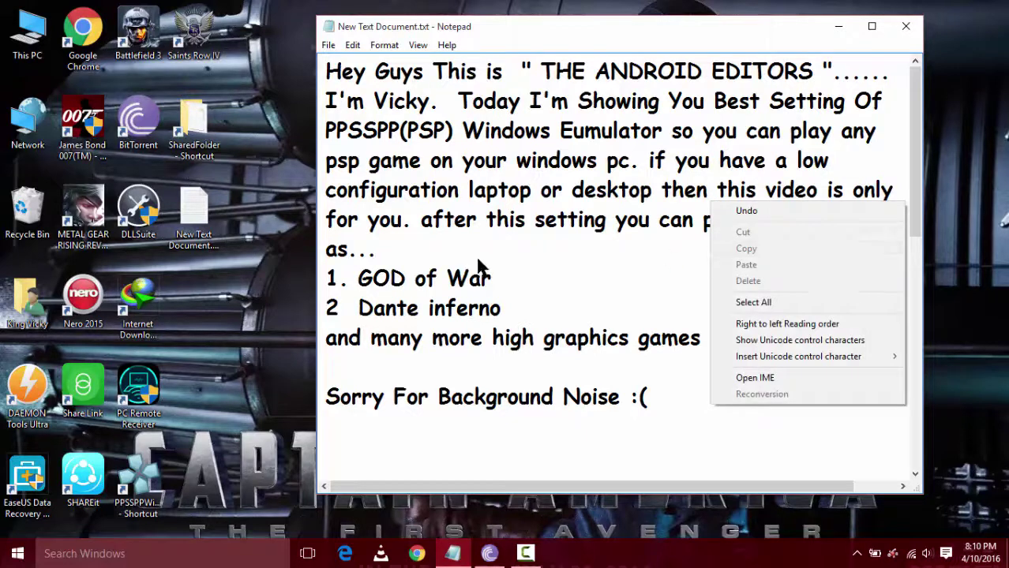
left_click(551, 280)
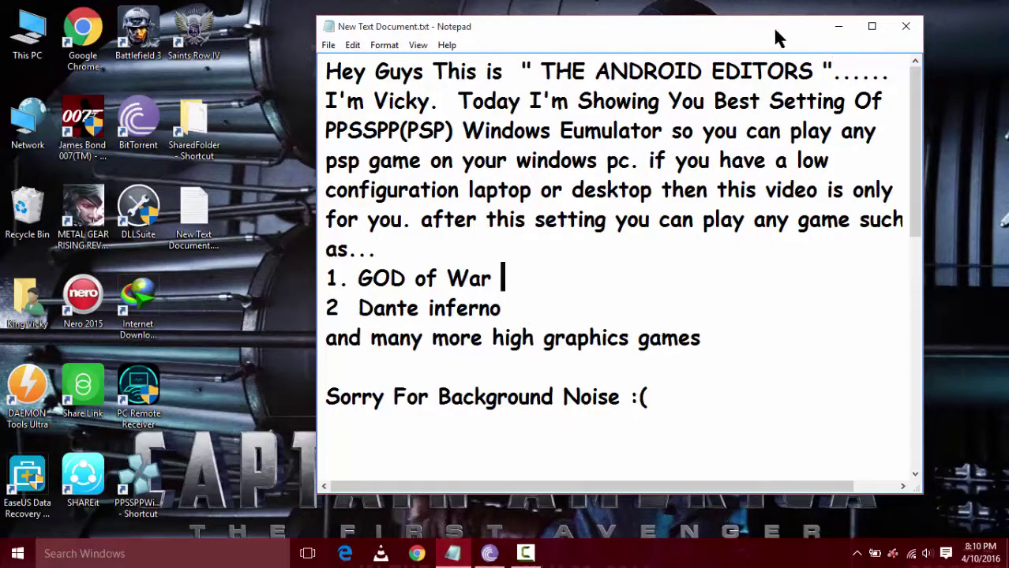
left_click(839, 26)
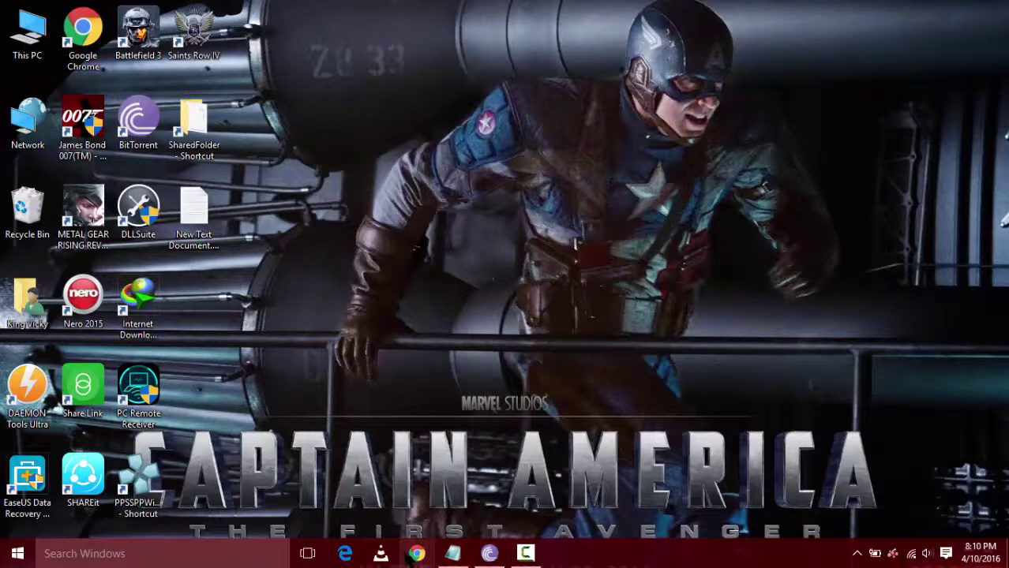
Switch to Chrome, open the Google home page and search for "ppsspp emulator pc"
left_click(415, 554)
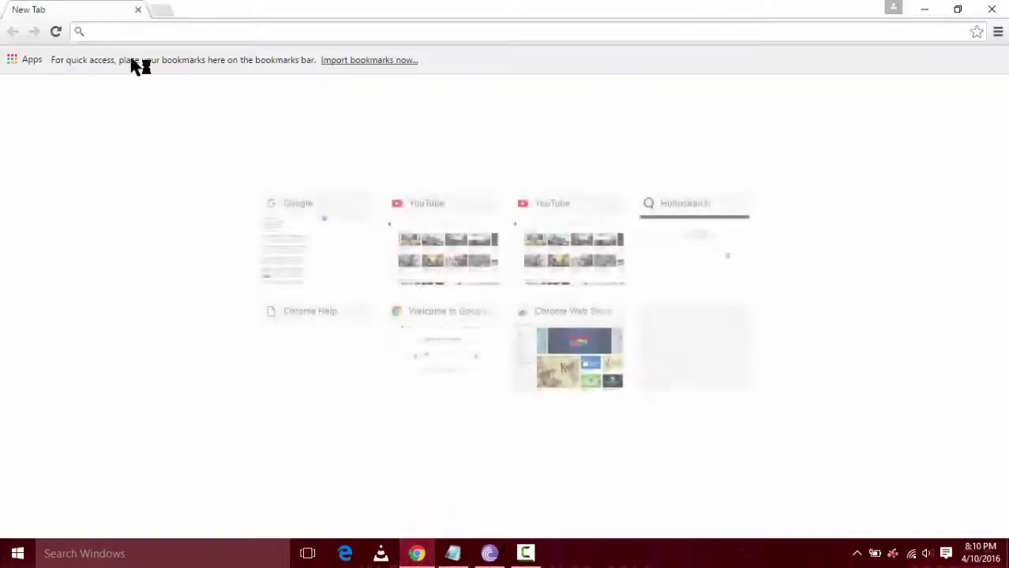
left_click(313, 278)
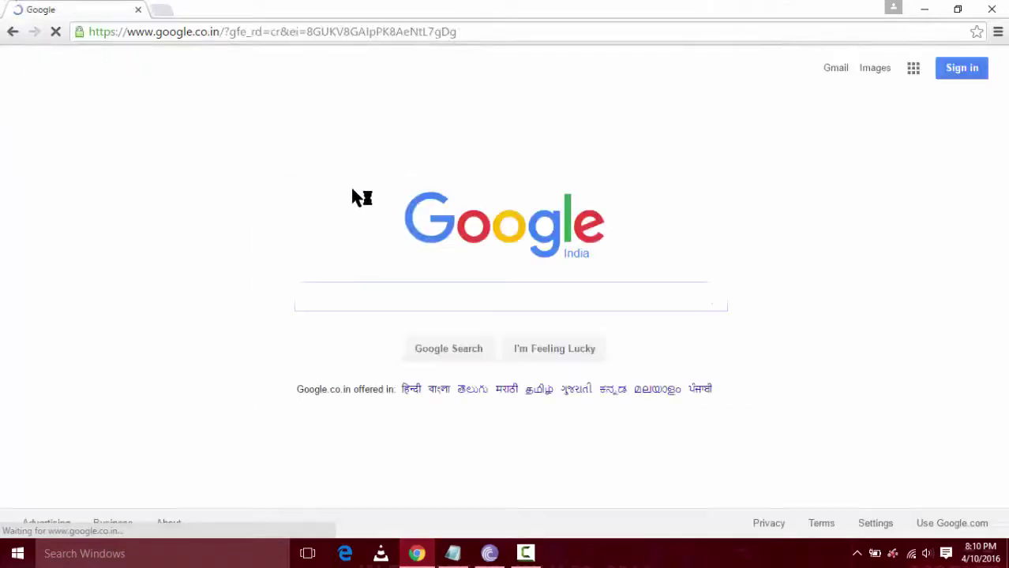
type("p")
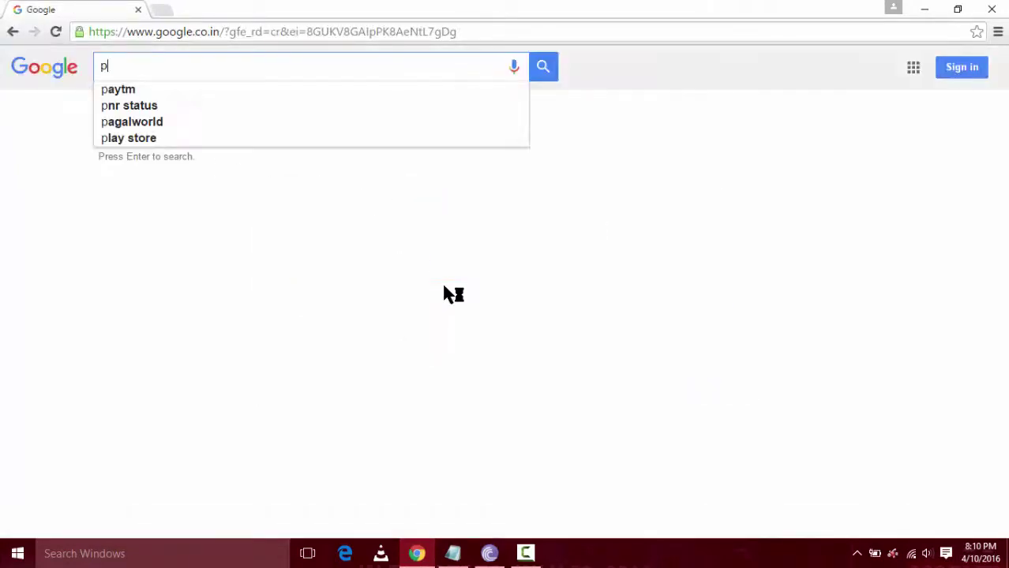
type("s")
key("BackSpace")
type("ppsso")
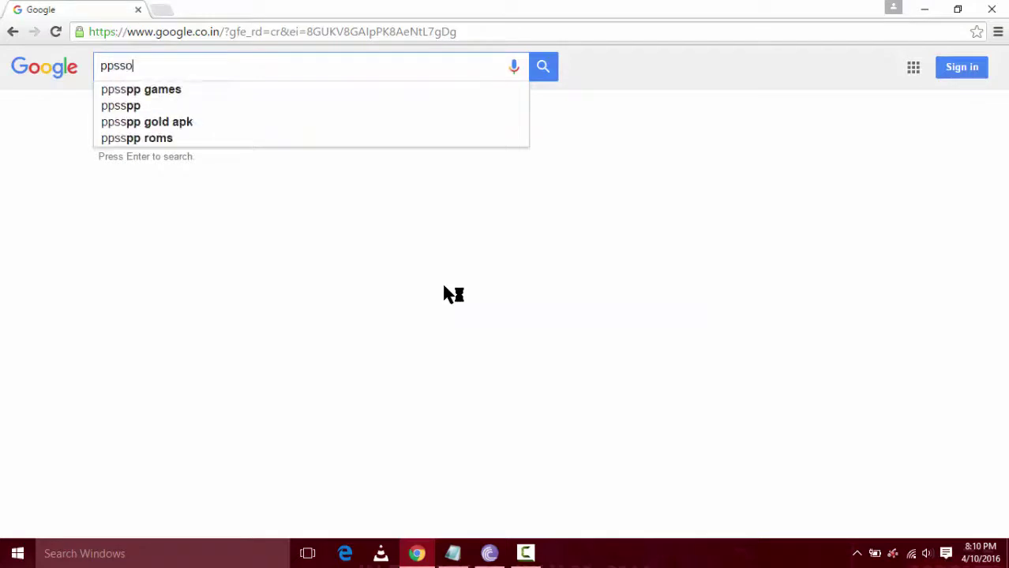
key("BackSpace")
type("p")
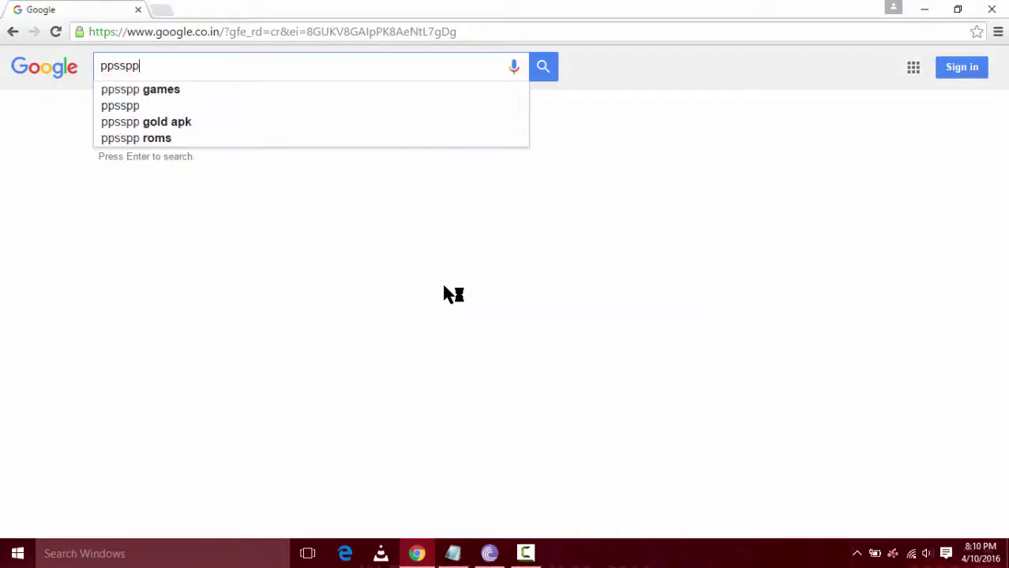
type("p em")
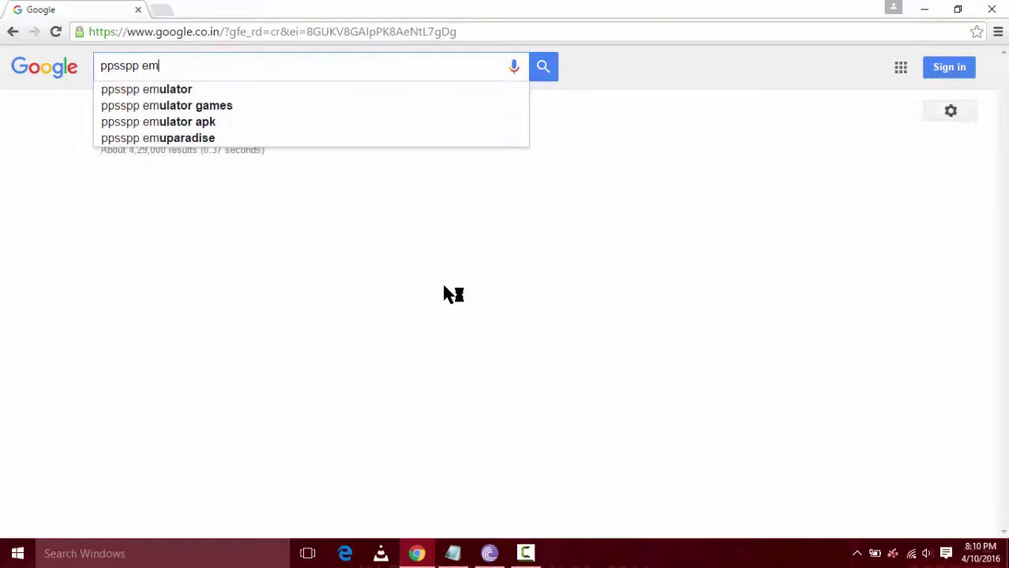
key("Down")
type("pc")
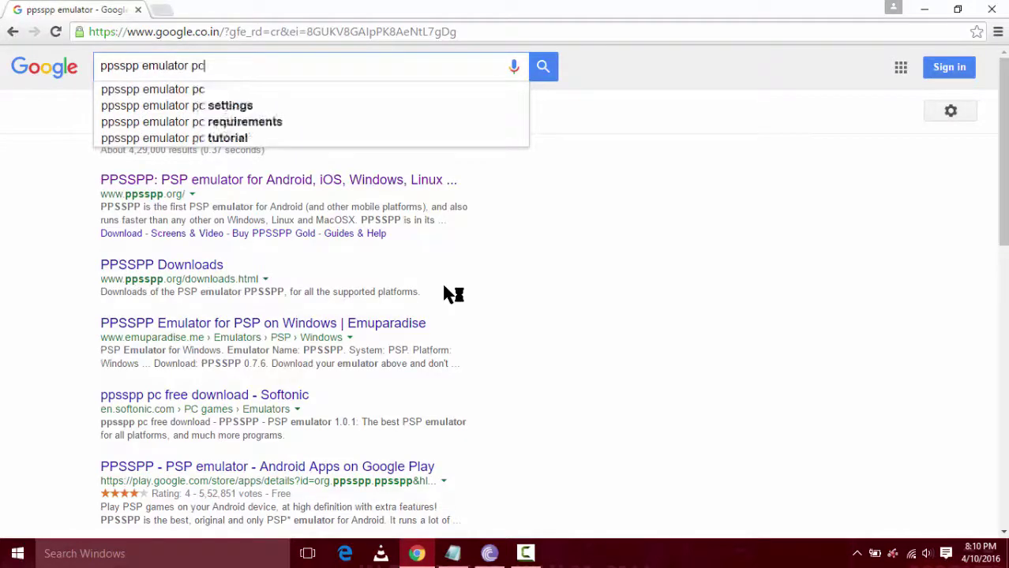
key("Return")
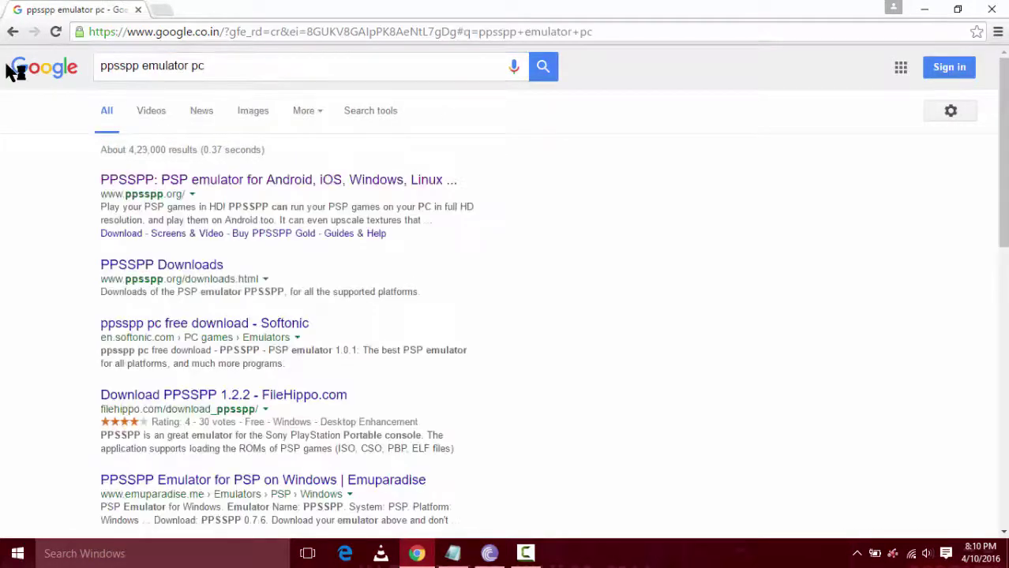
Visit the official PPSSPP website from the search results, and close the browser
left_click(227, 181)
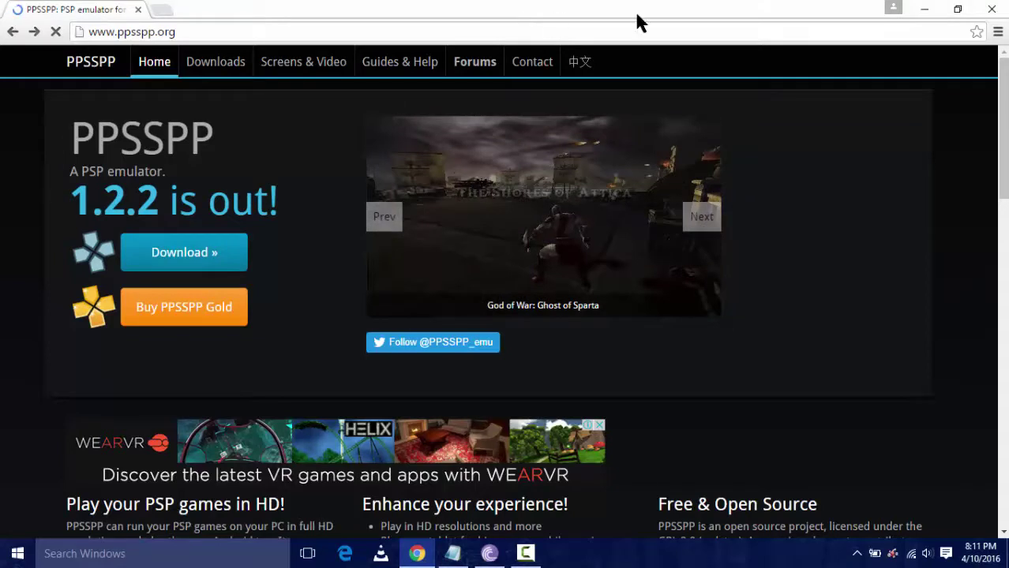
left_click(990, 10)
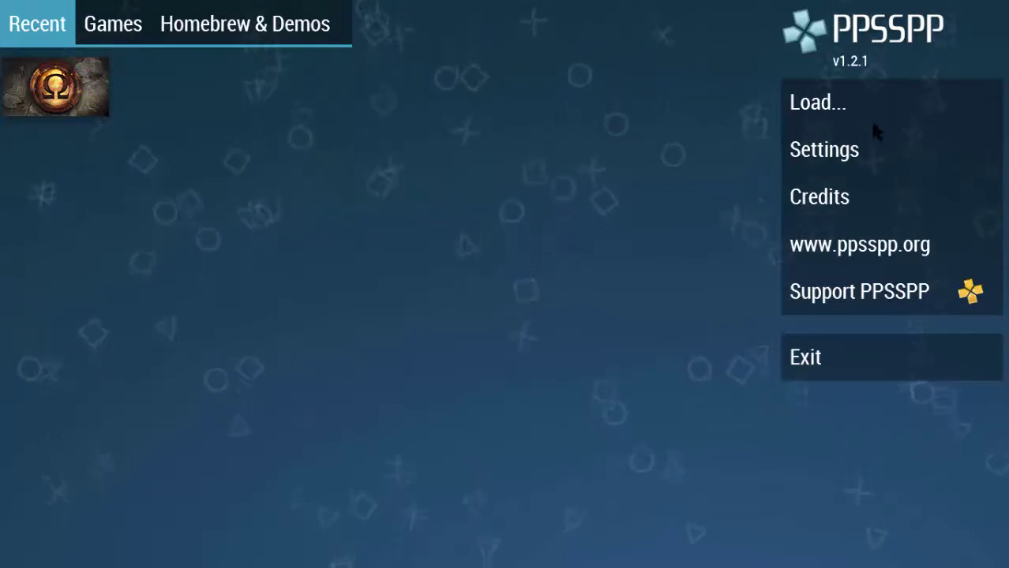
Restore PPSSPP's settings to default in the system settings, confirm the reset and return to the main screen
left_click(897, 149)
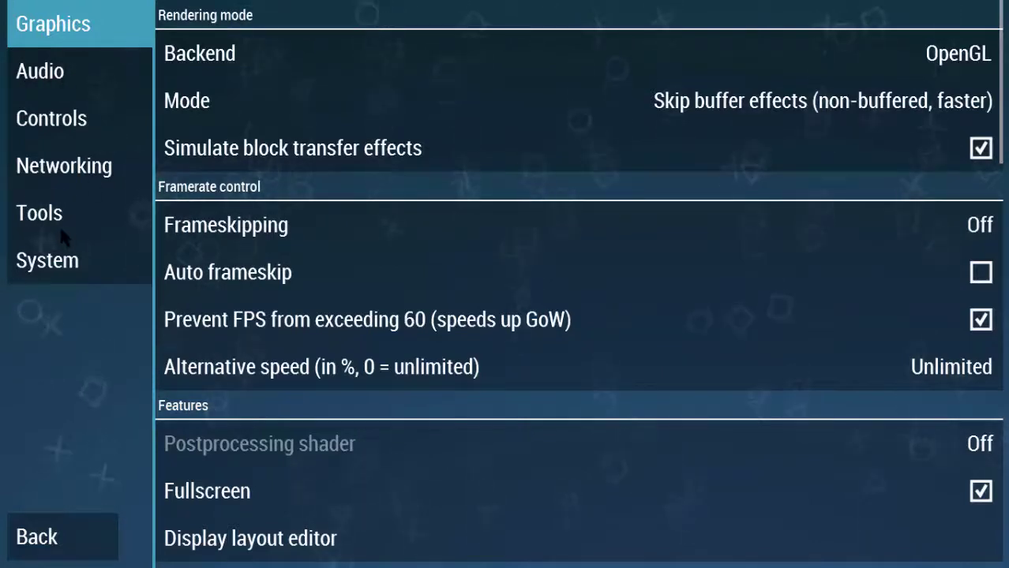
left_click(70, 262)
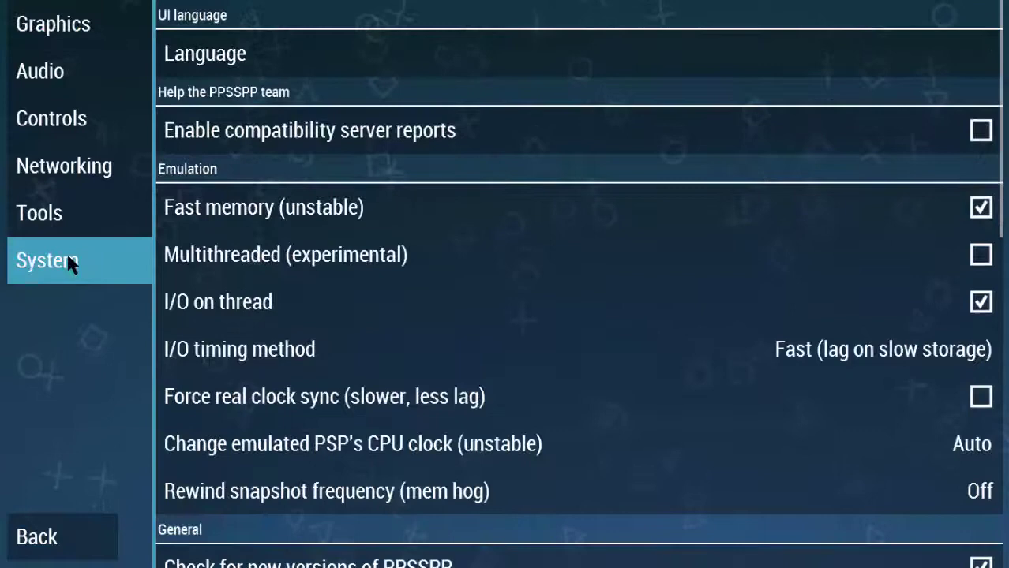
scroll(647, 156, "down", 3)
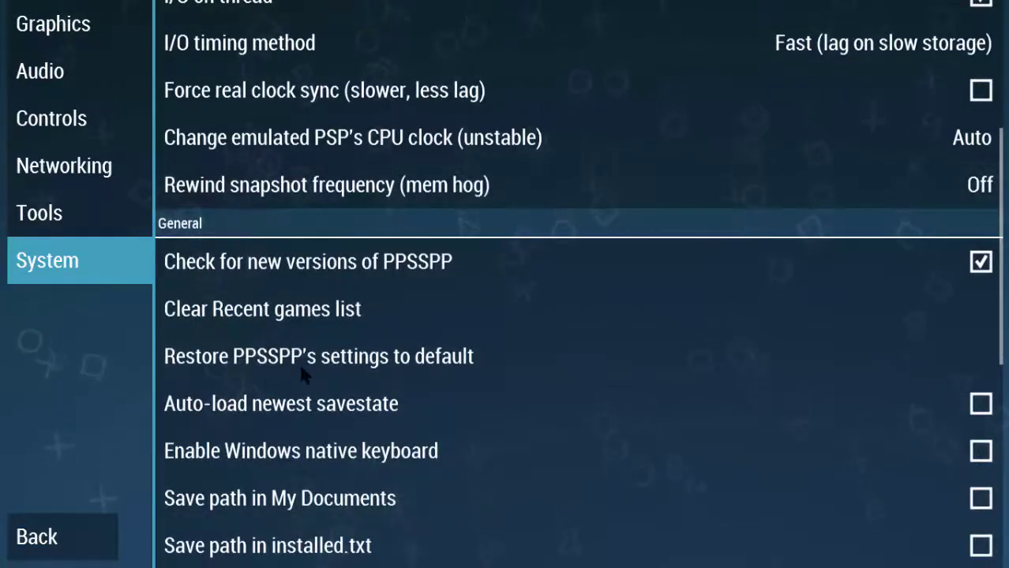
left_click(448, 364)
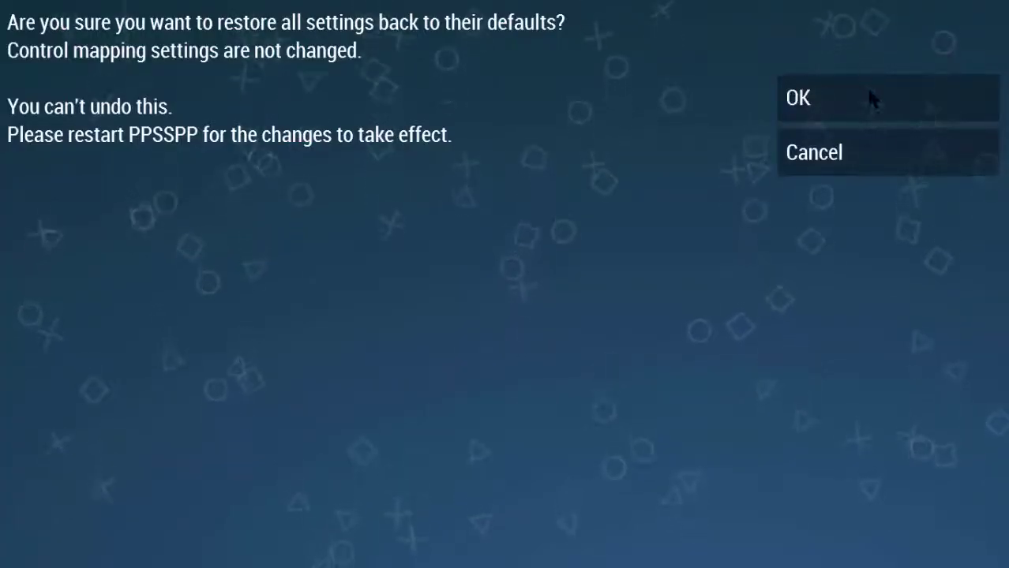
left_click(867, 91)
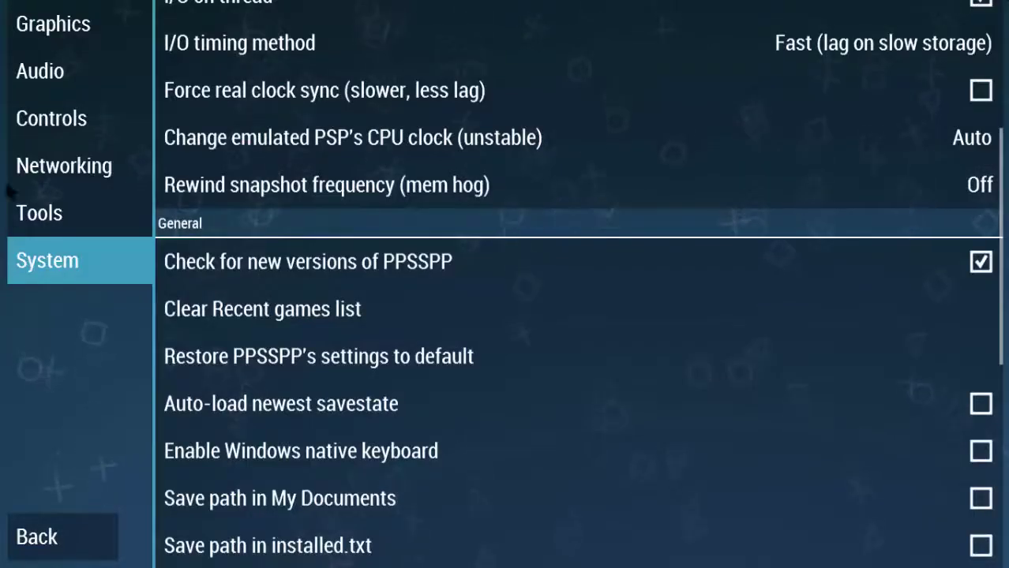
left_click(55, 535)
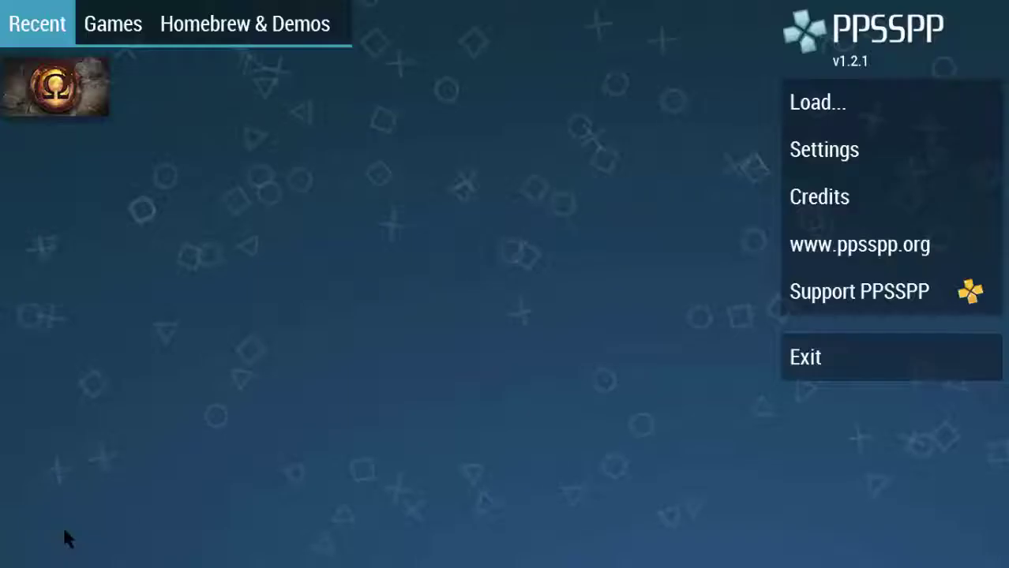
Show the games list, go up to the drive list, and browse back into the F:/Psp/Games folder
left_click(113, 27)
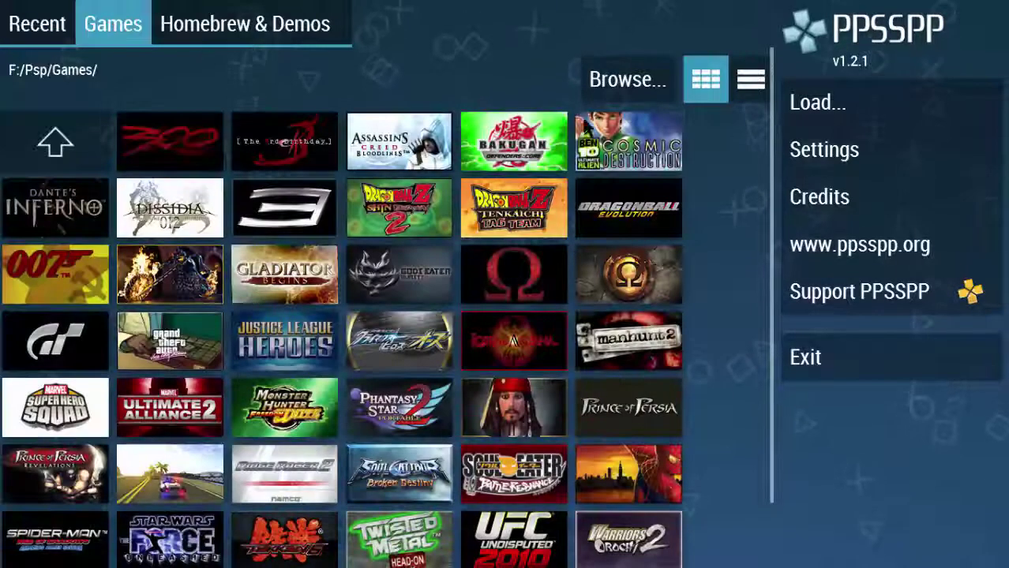
left_click(40, 143)
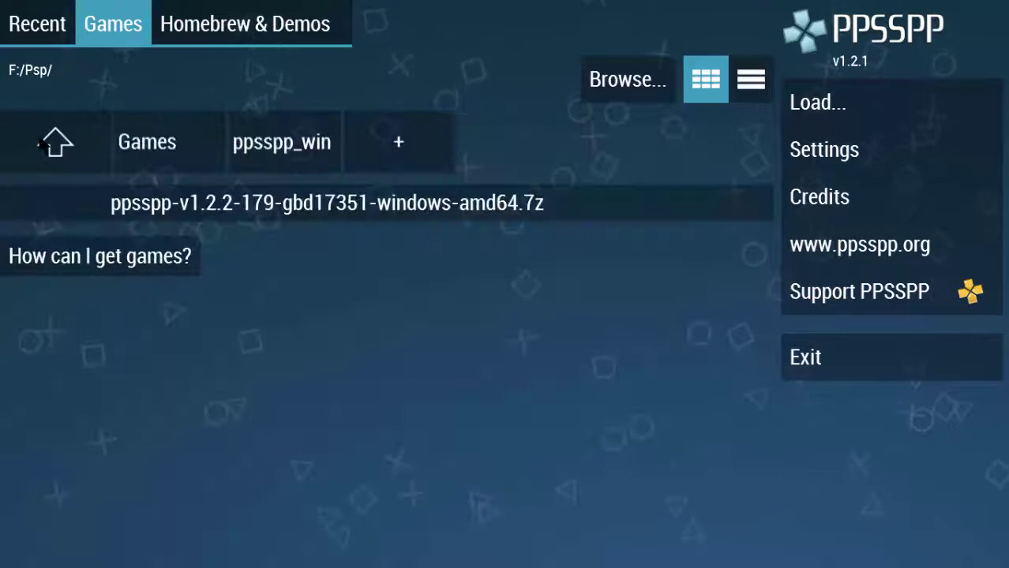
left_click(40, 143)
left_click(41, 145)
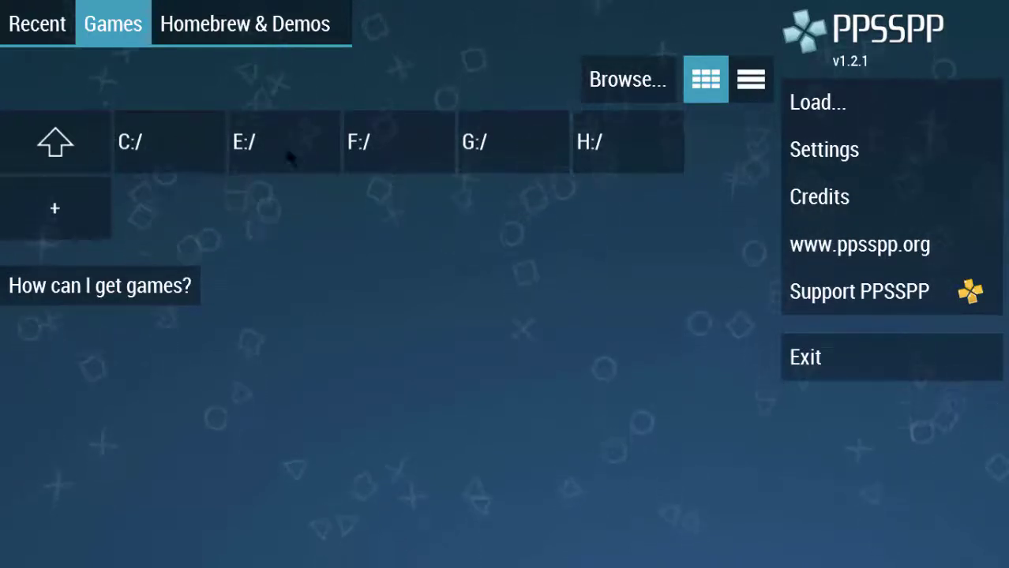
left_click(360, 150)
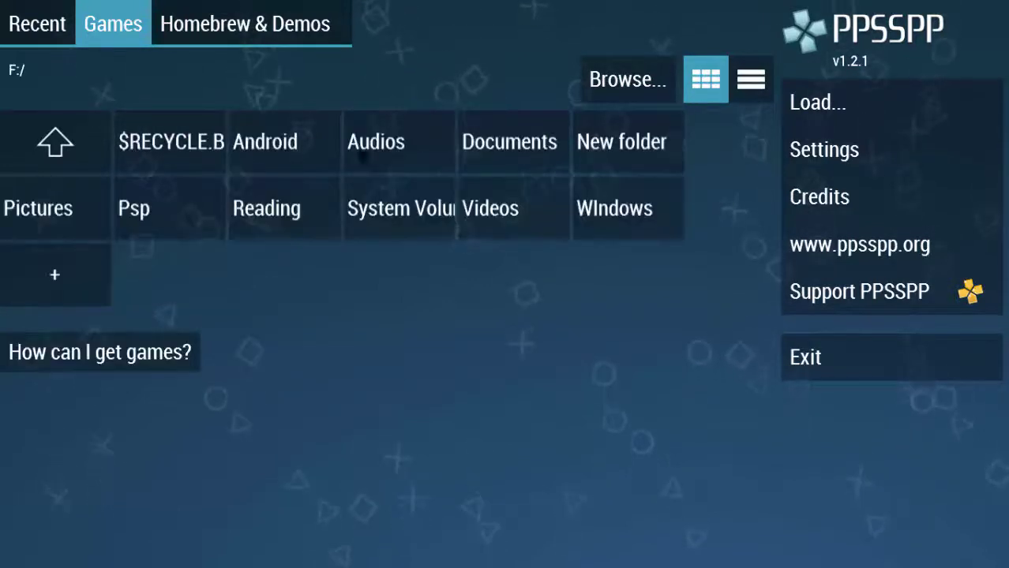
left_click(135, 225)
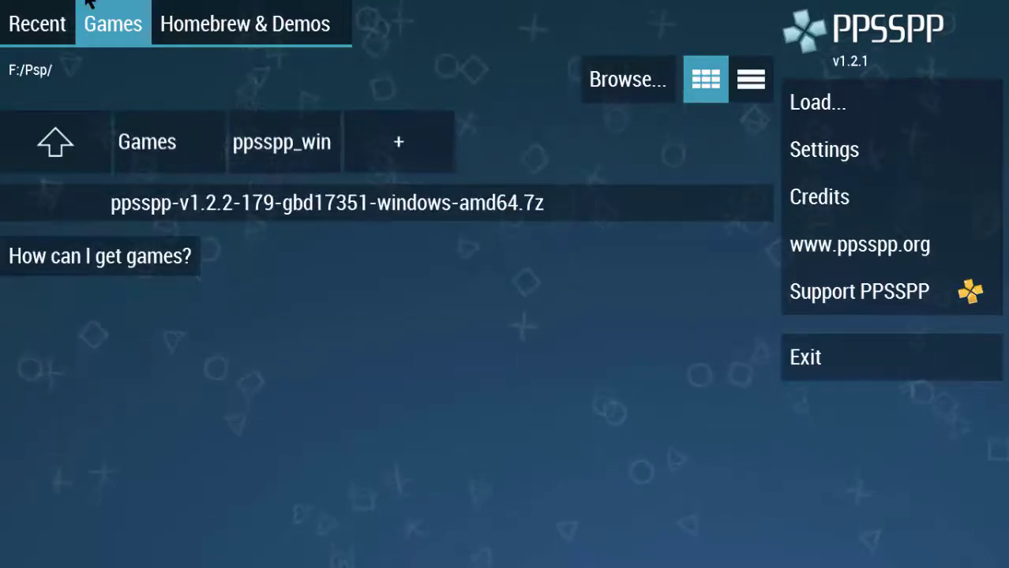
left_click(173, 135)
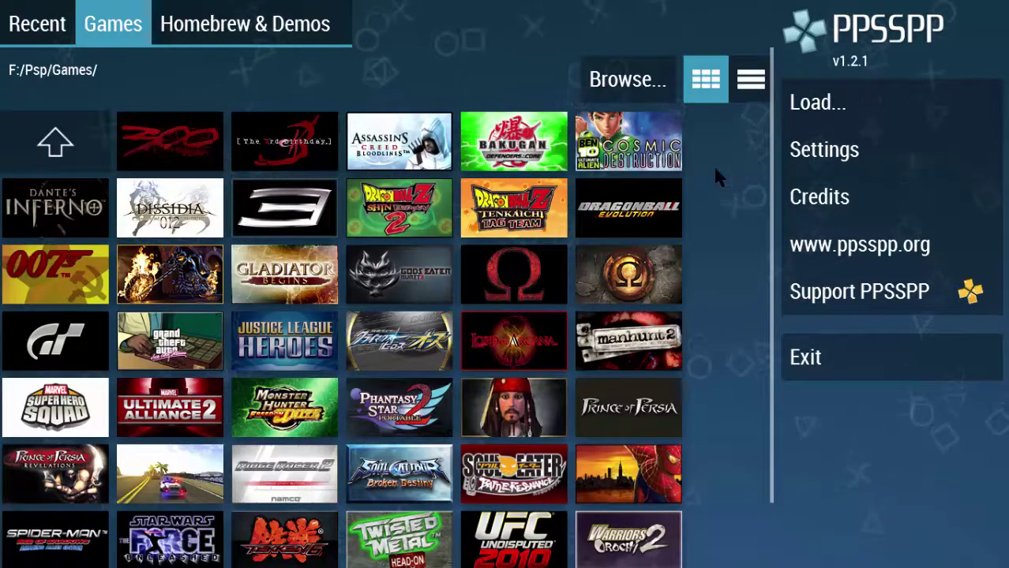
Look through the PSP game collection in the F:/Psp/Games folder
left_click_drag(739, 206, 716, 136)
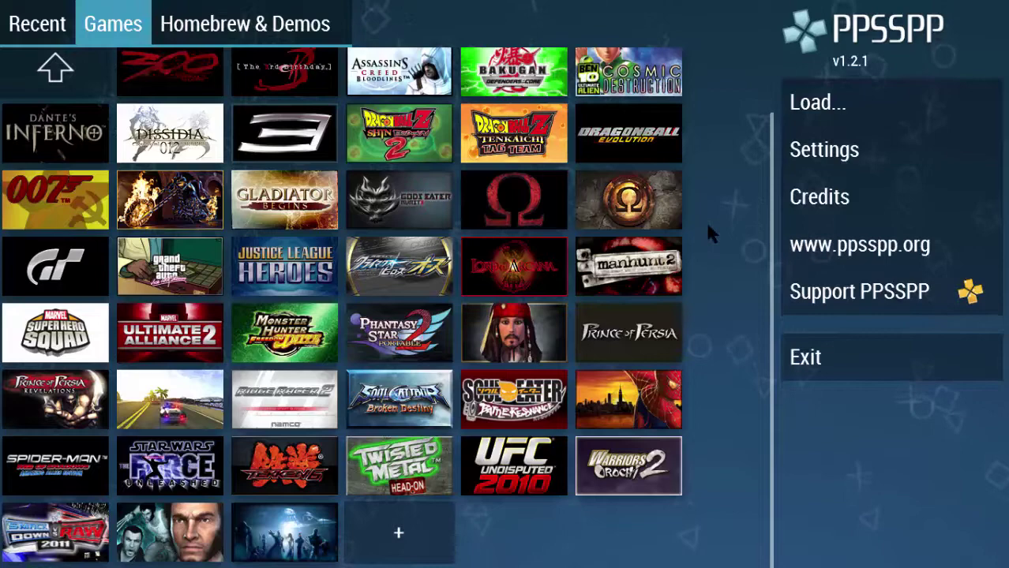
scroll(705, 182, "down", 1)
scroll(719, 339, "up", 3)
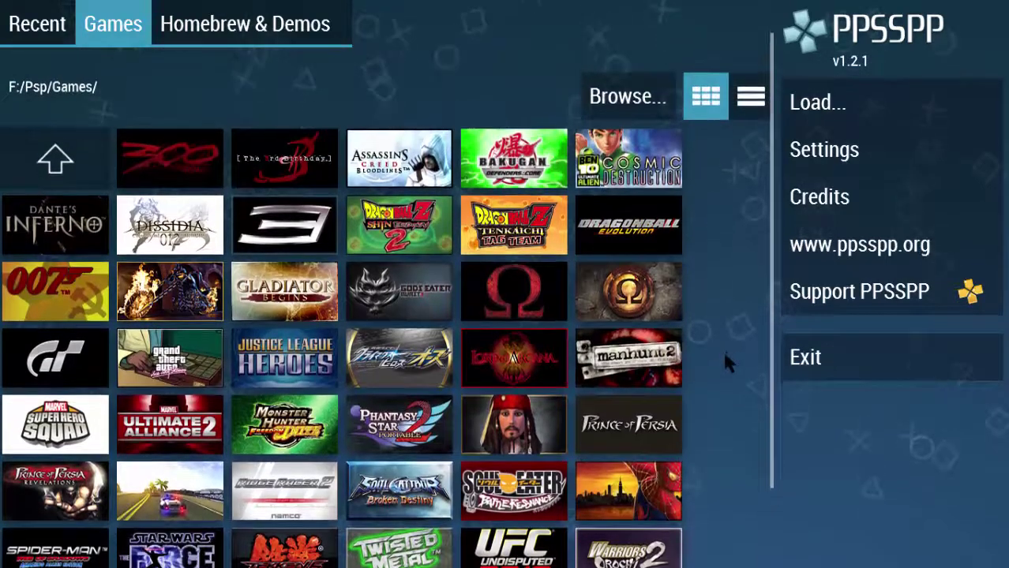
scroll(722, 349, "down", 3)
scroll(781, 276, "up", 3)
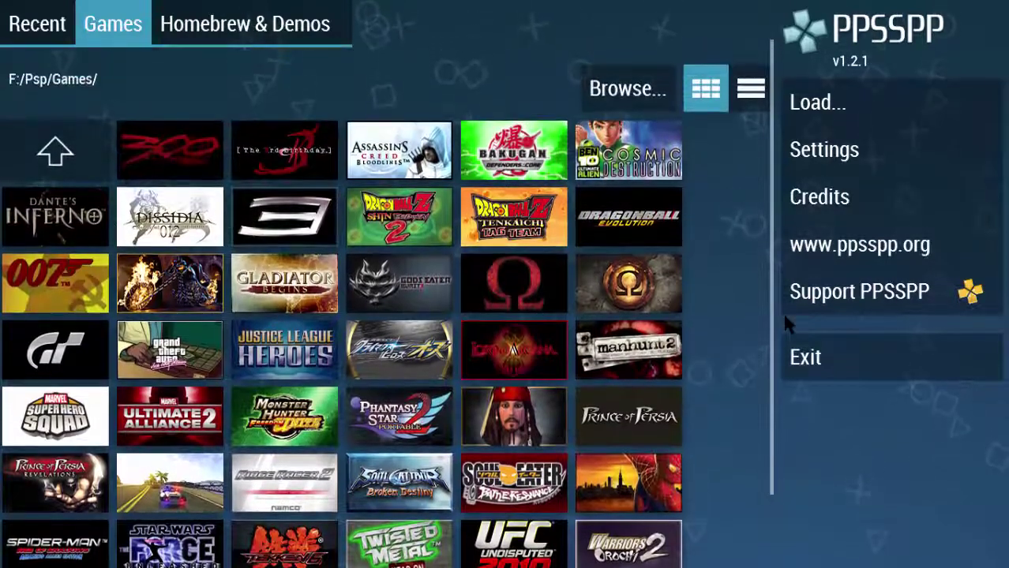
scroll(793, 388, "down", 3)
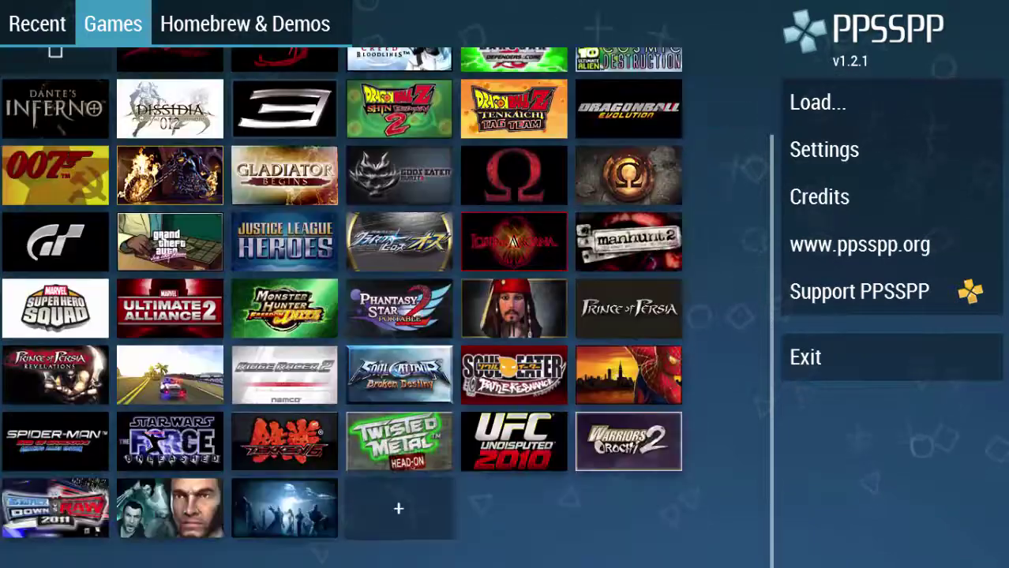
scroll(697, 276, "up", 2)
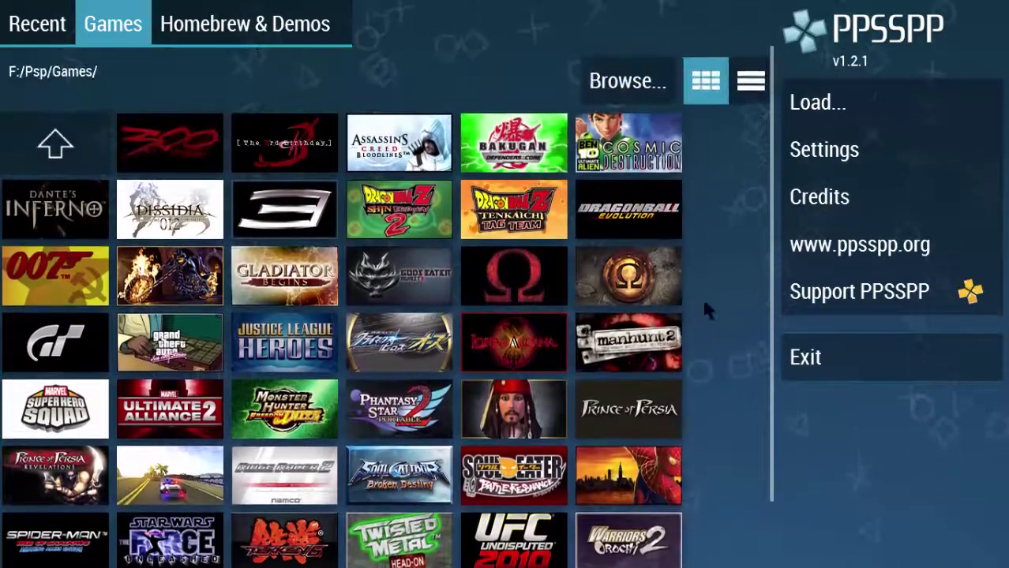
scroll(693, 136, "down", 2)
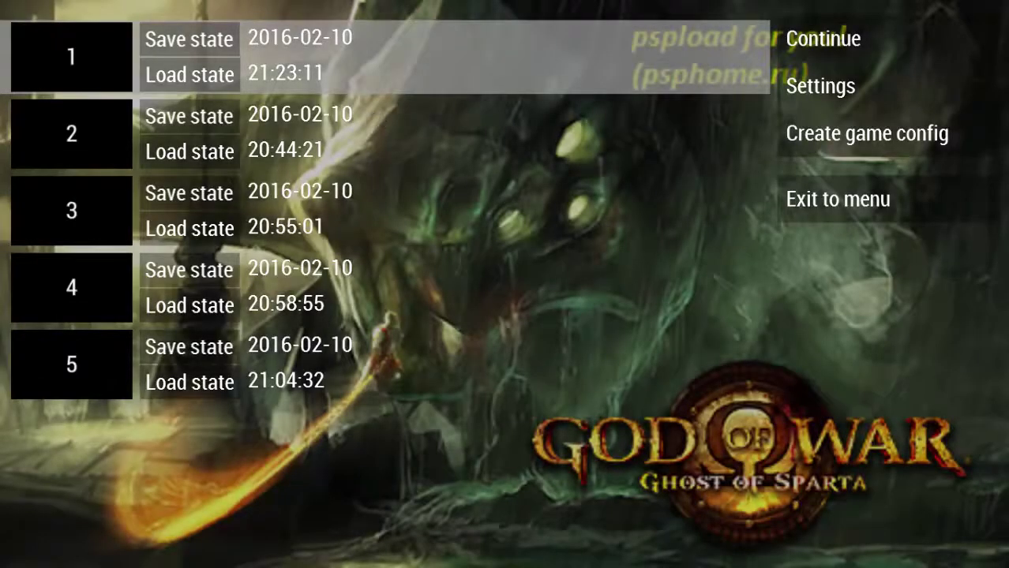
Load the slot 2 save state of God of War: Ghost of Sparta and try out the character's moves
left_click(188, 152)
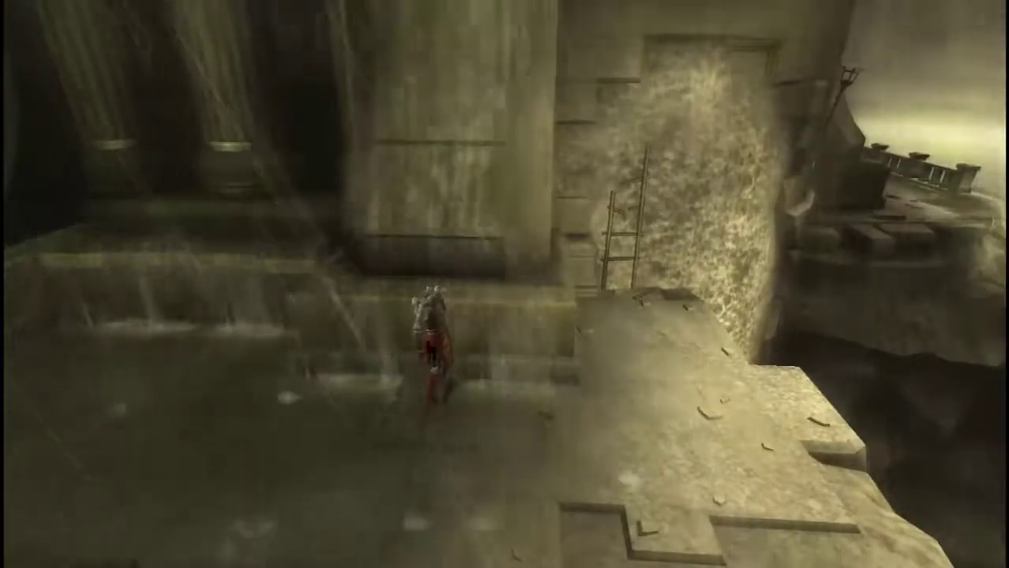
key("a")
key("a")
key("a")
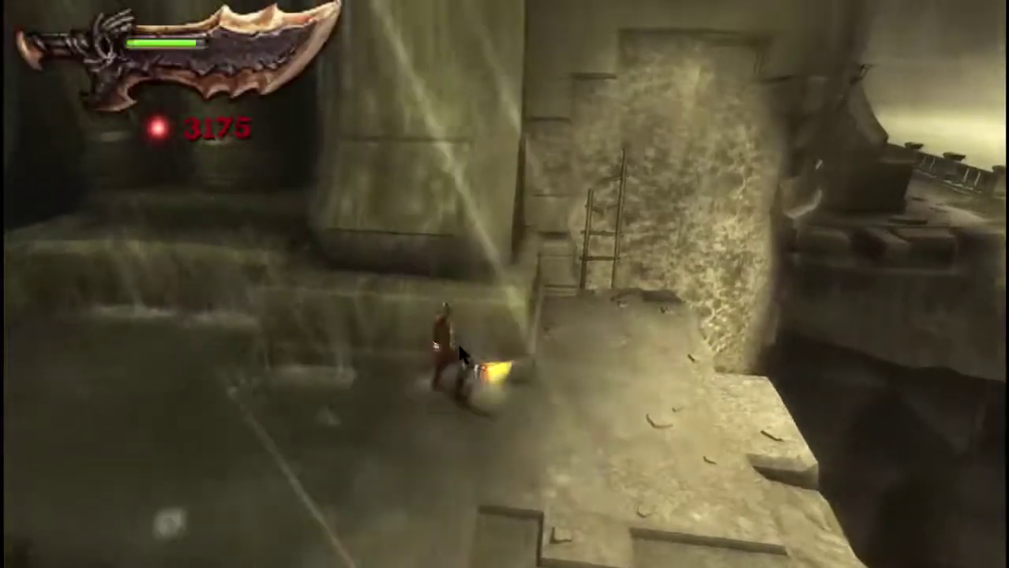
key("j")
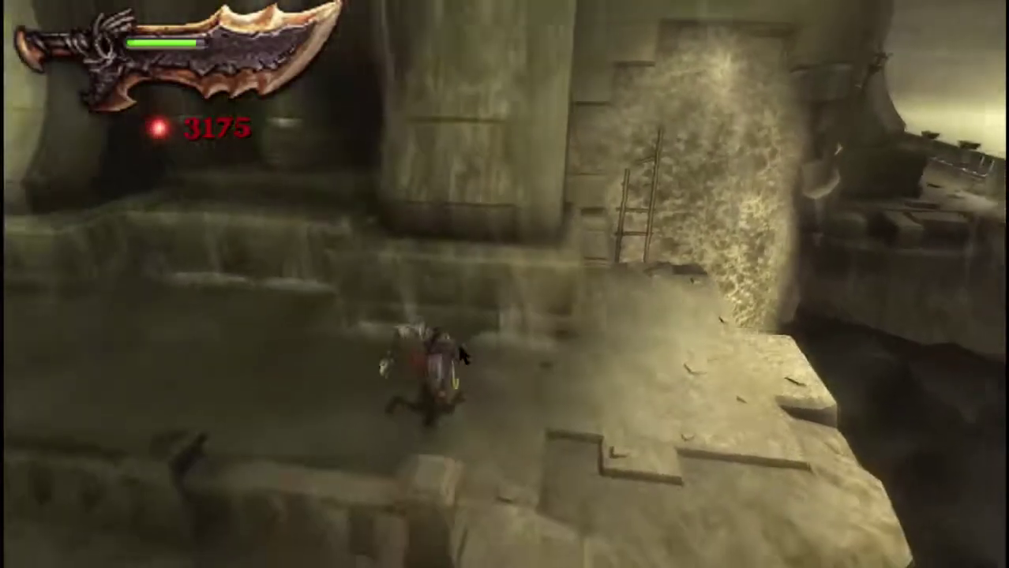
Move along the rainy terrace and swing the blades to judge the game's speed and graphics under the default settings
key("a")
key("a")
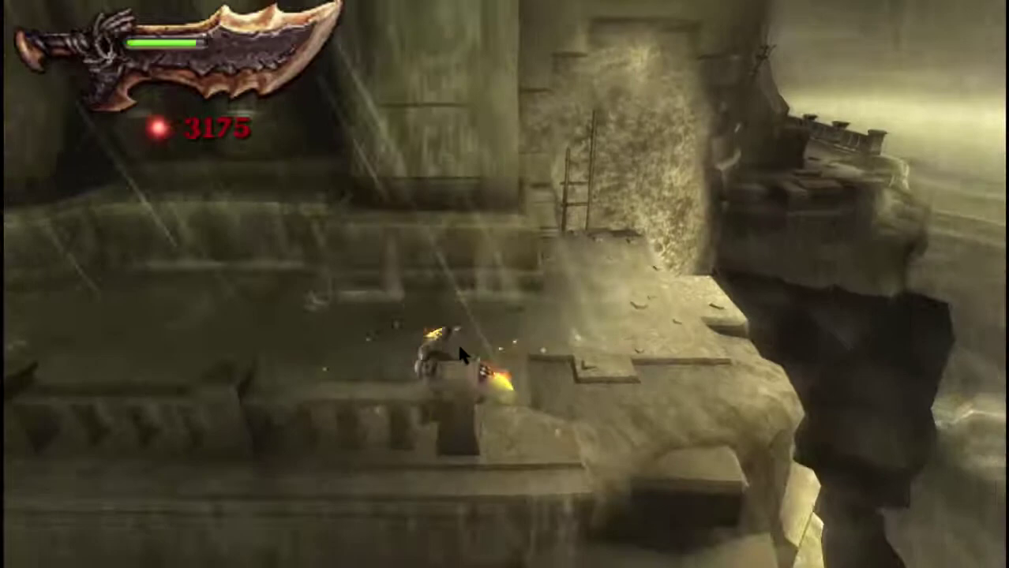
key("a")
key("a")
key("a")
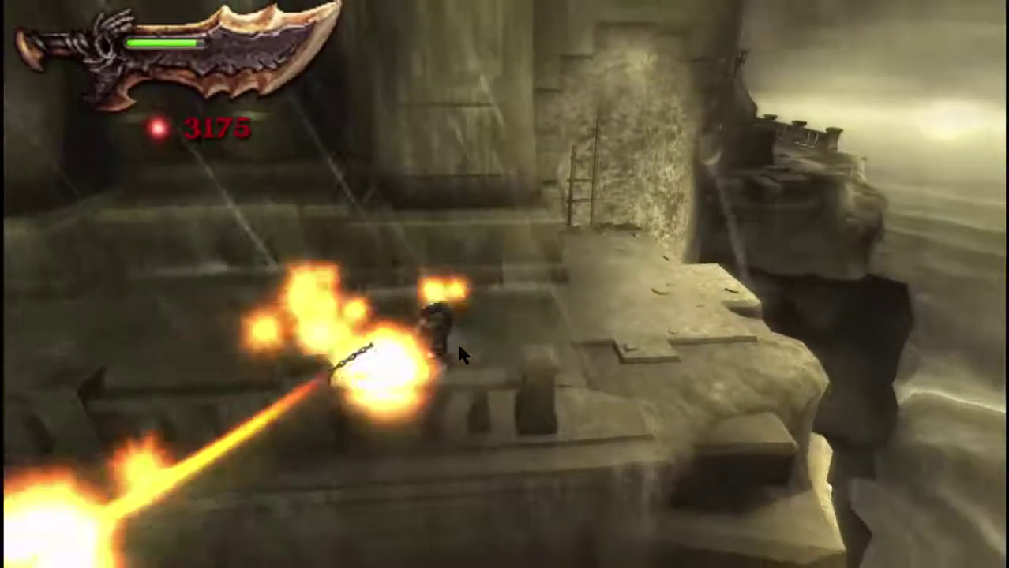
key("a")
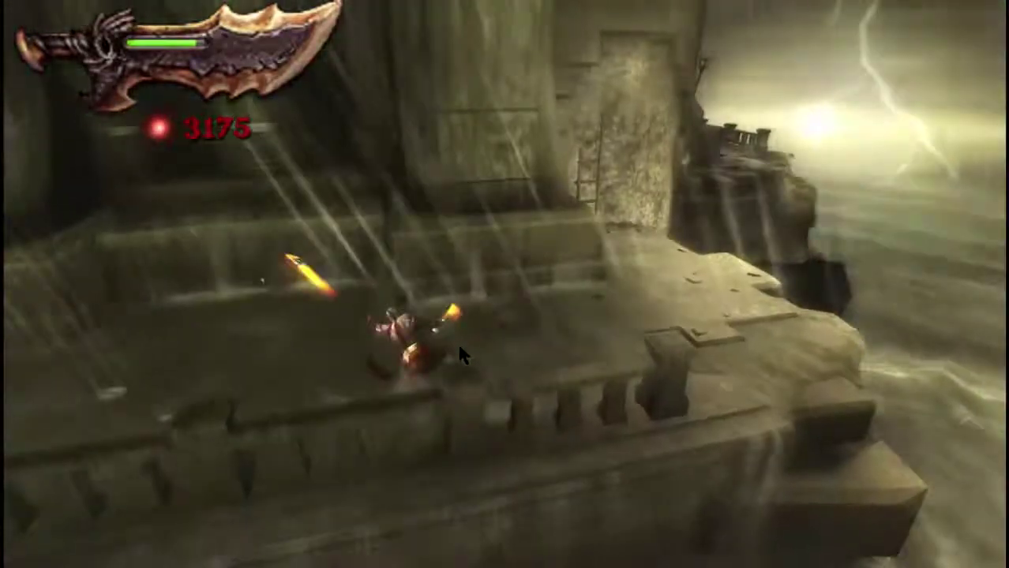
key("a")
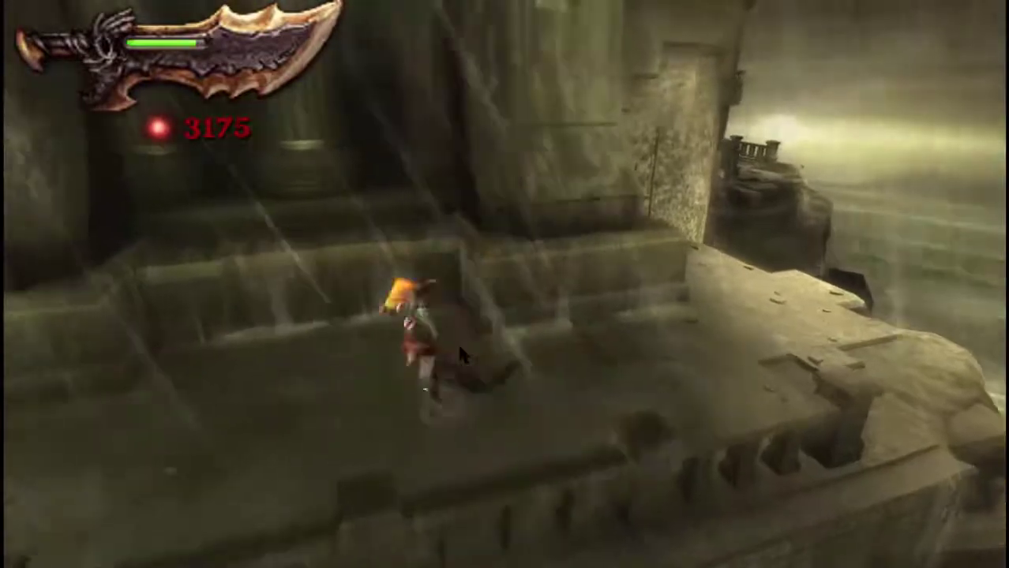
Set the graphics rendering mode to Skip buffer effects (non-buffered, faster) and resume the game
key("Escape")
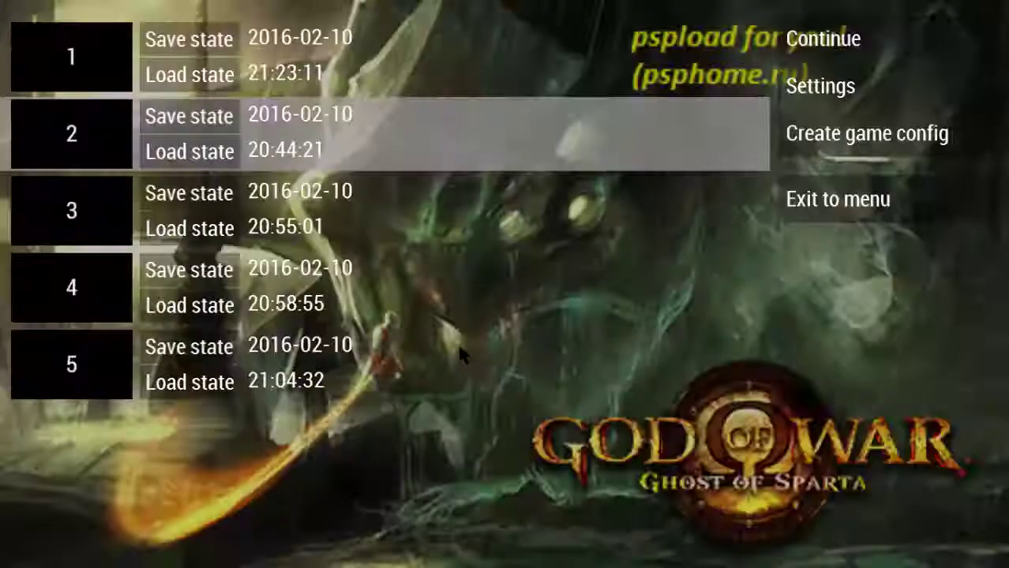
left_click(838, 98)
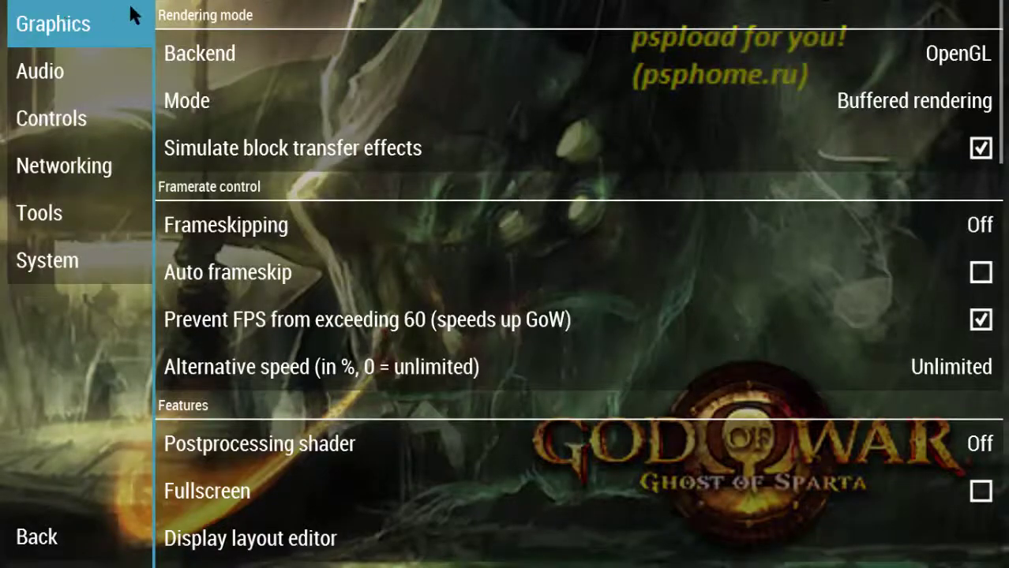
scroll(466, 154, "down", 3)
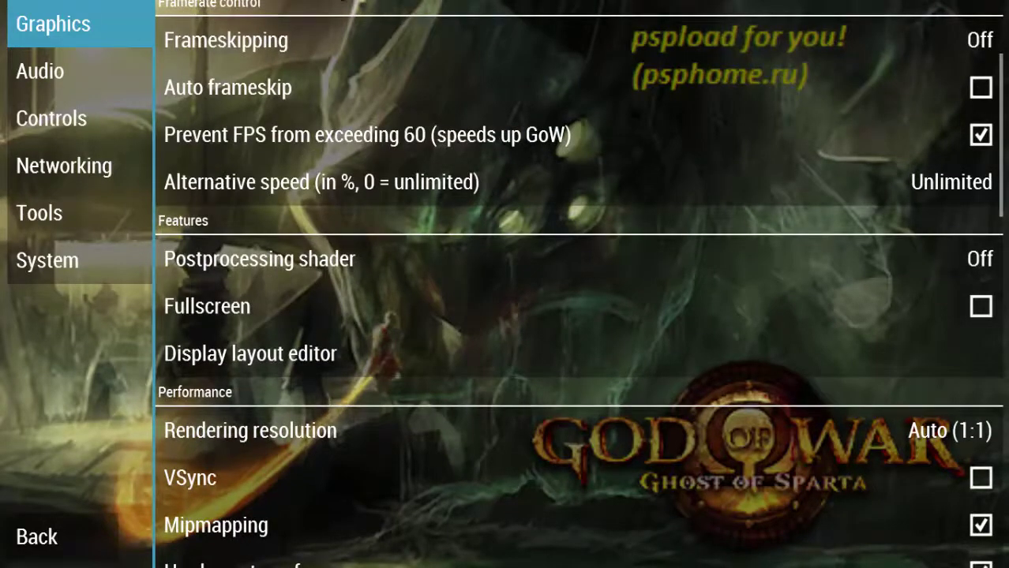
scroll(495, 202, "up", 3)
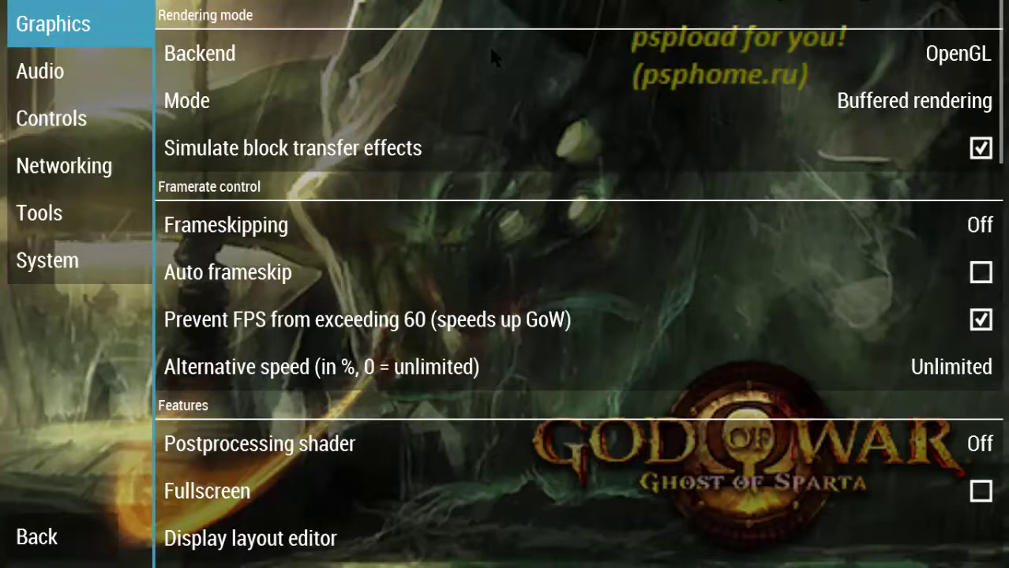
left_click(578, 101)
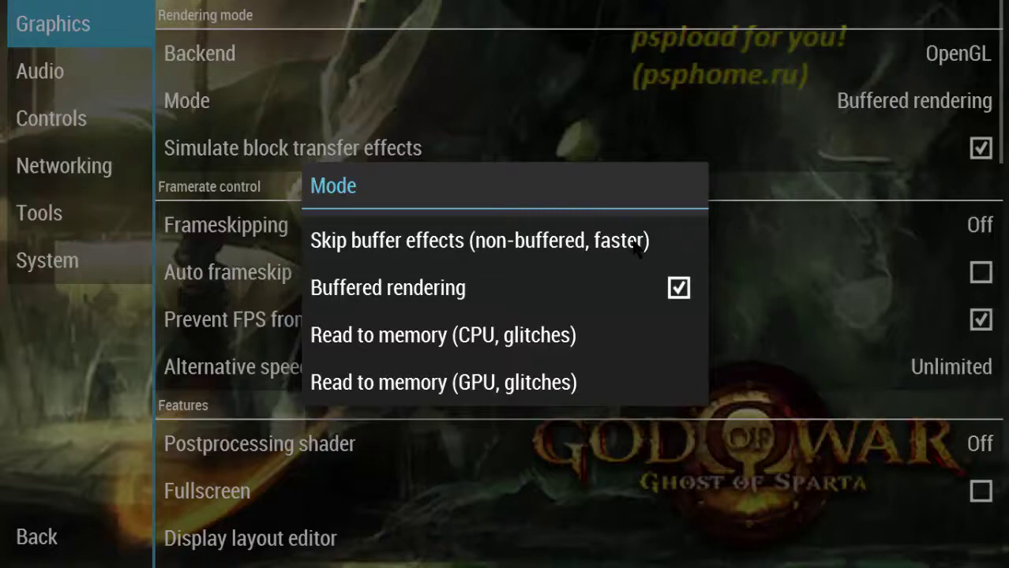
left_click(843, 118)
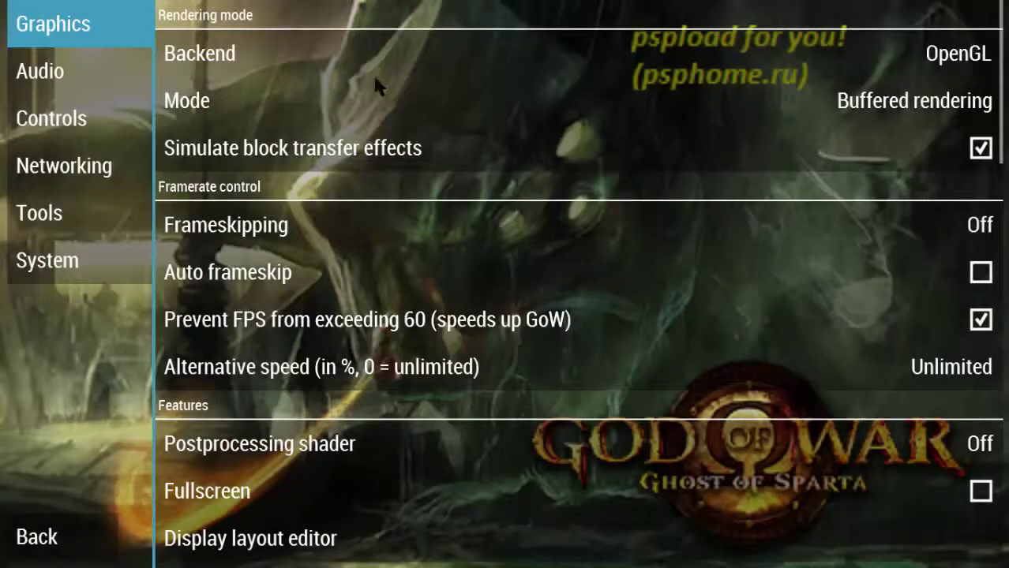
left_click(473, 97)
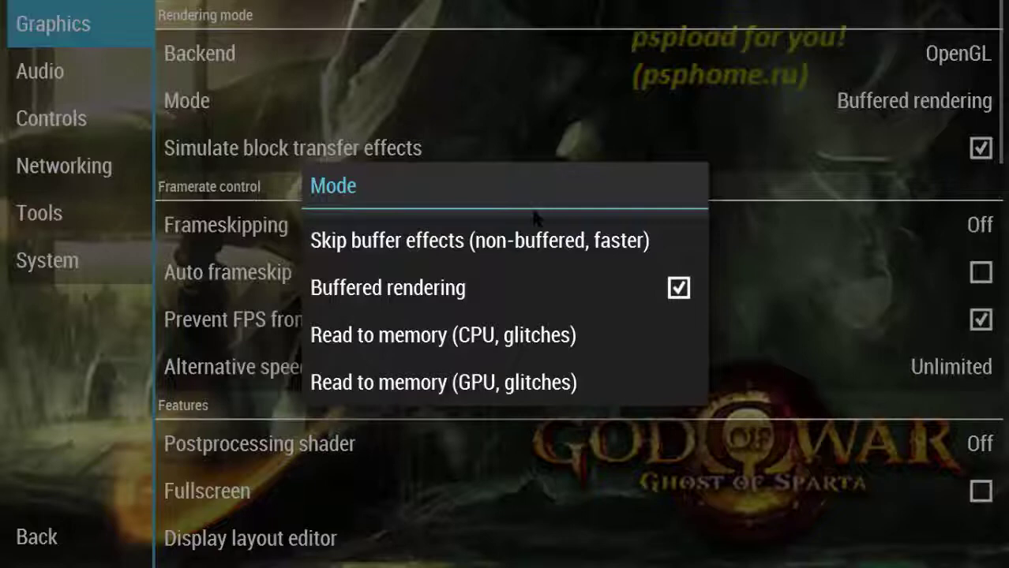
left_click(578, 248)
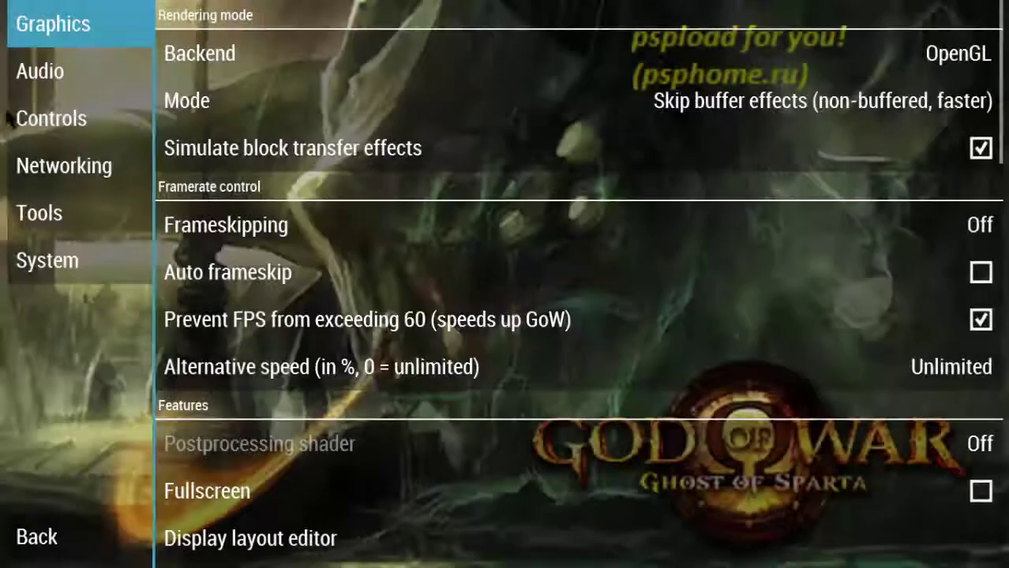
left_click(113, 541)
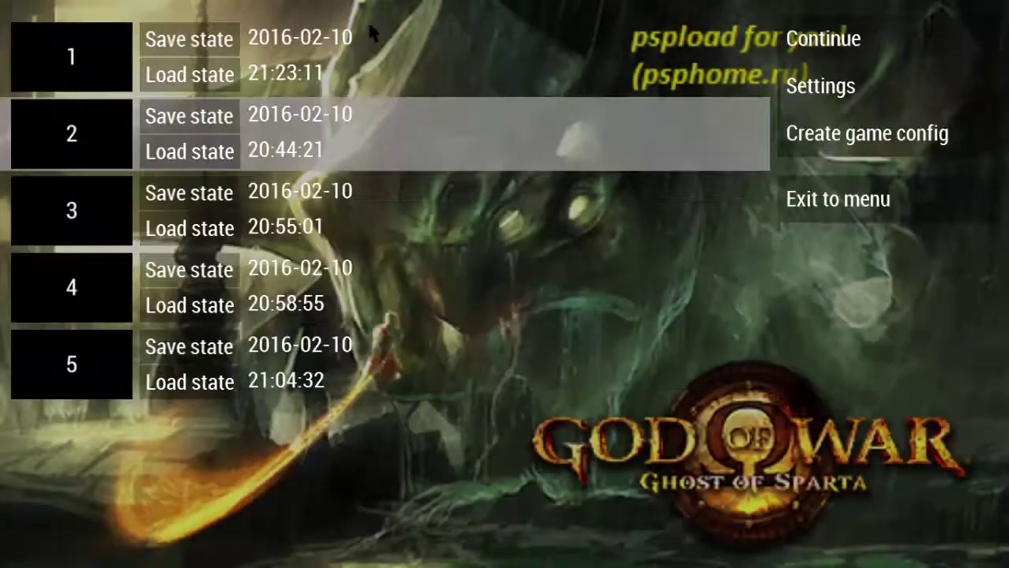
left_click(936, 49)
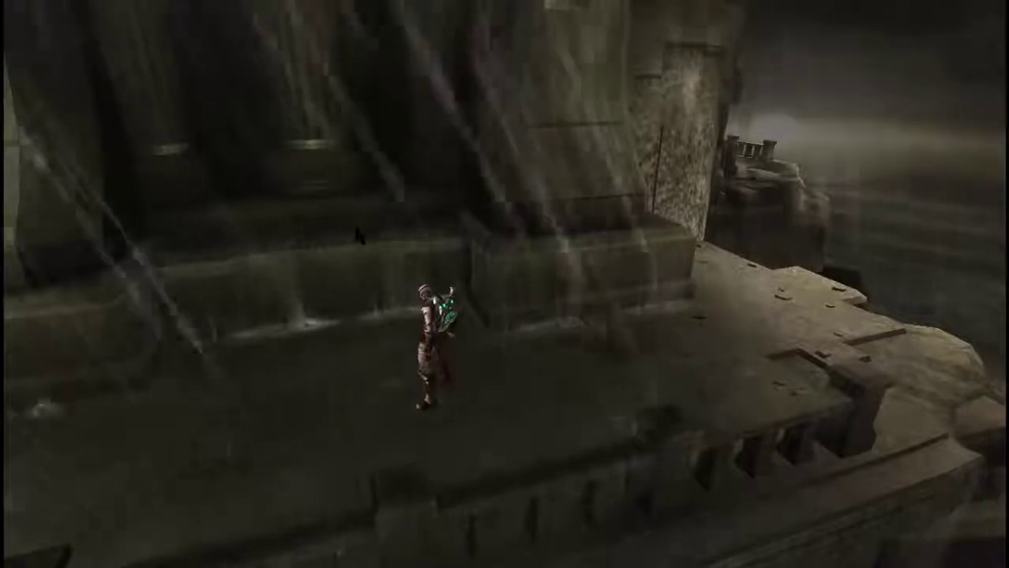
Run and attack from the rainy terrace to the stone balcony to judge the game's performance in non-buffered mode
key("a")
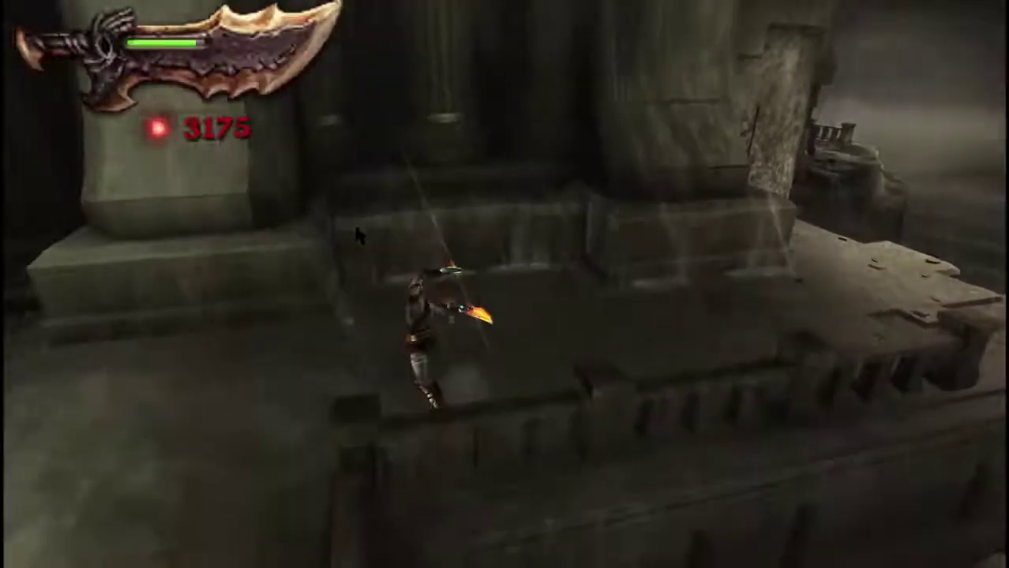
key("j")
key("k")
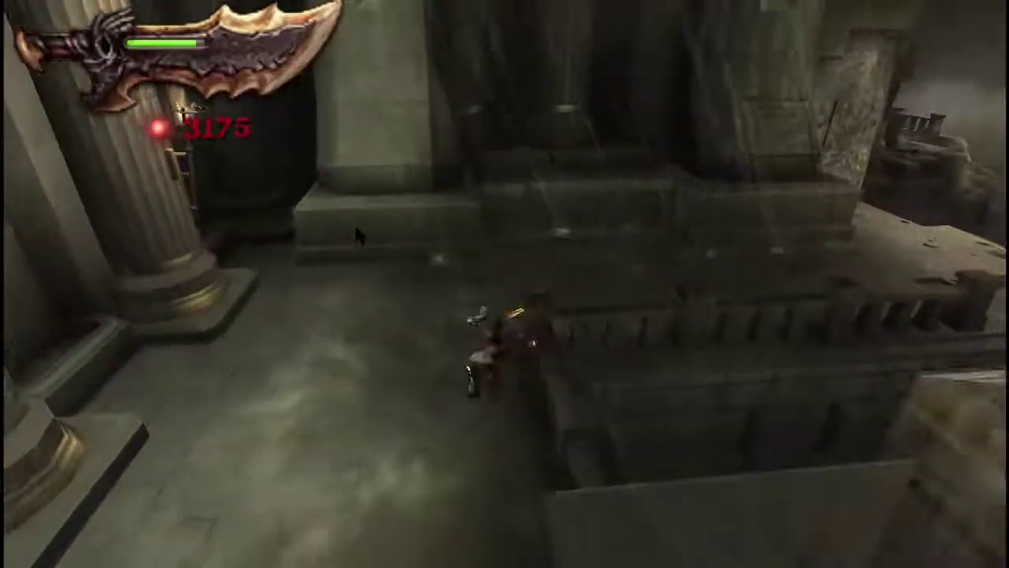
key("a")
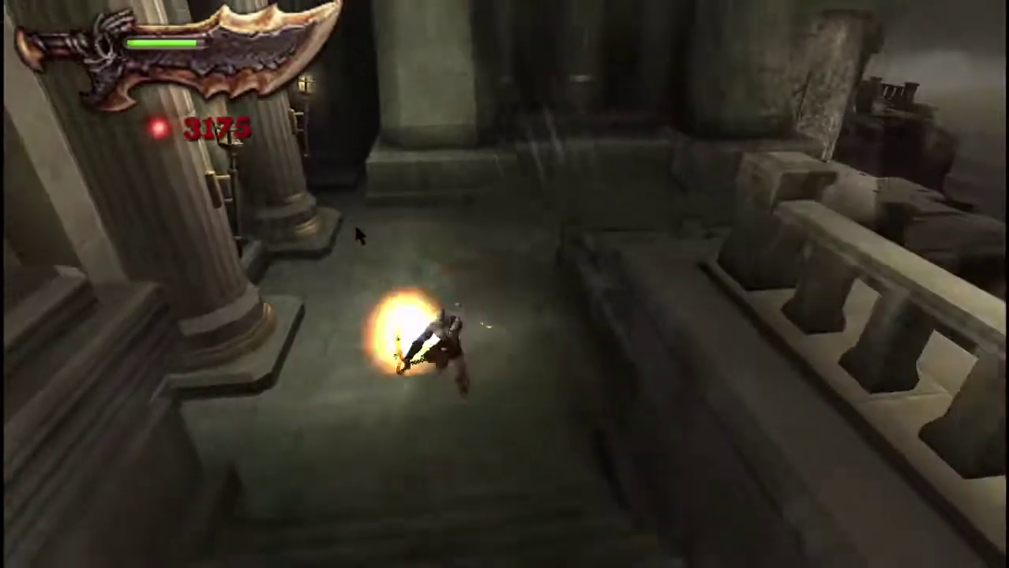
key("i")
key("a")
key("k")
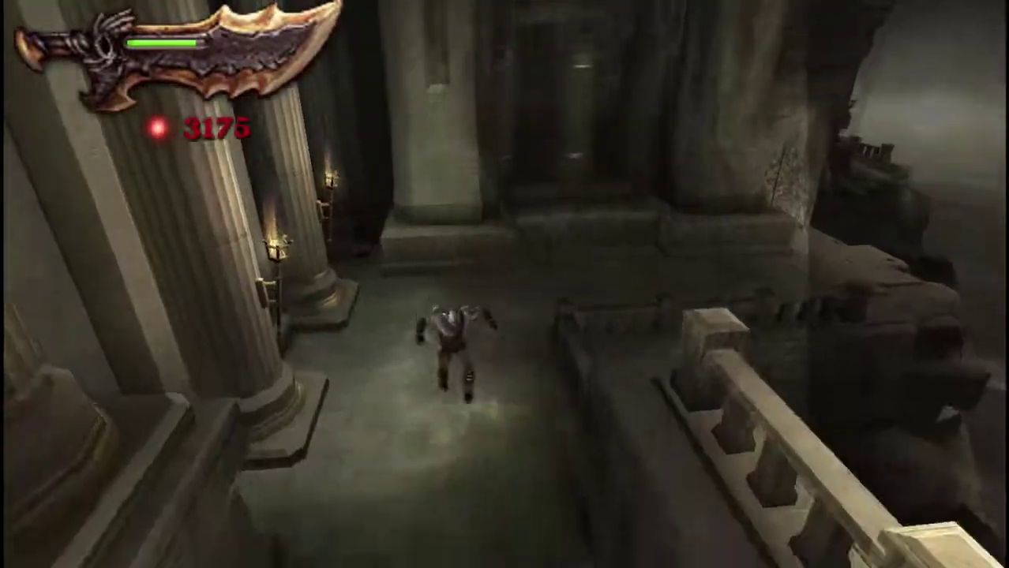
key("k")
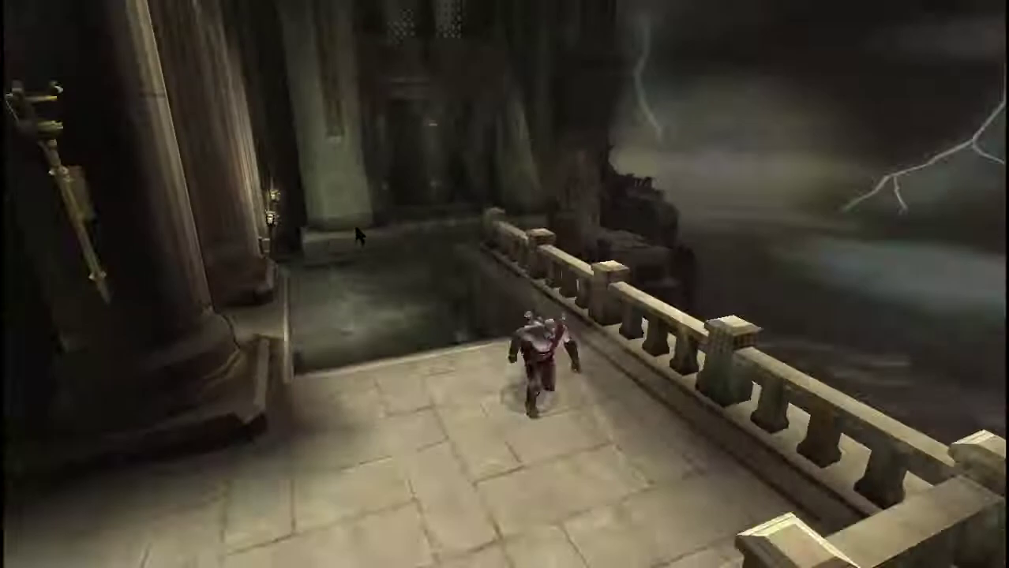
key("a")
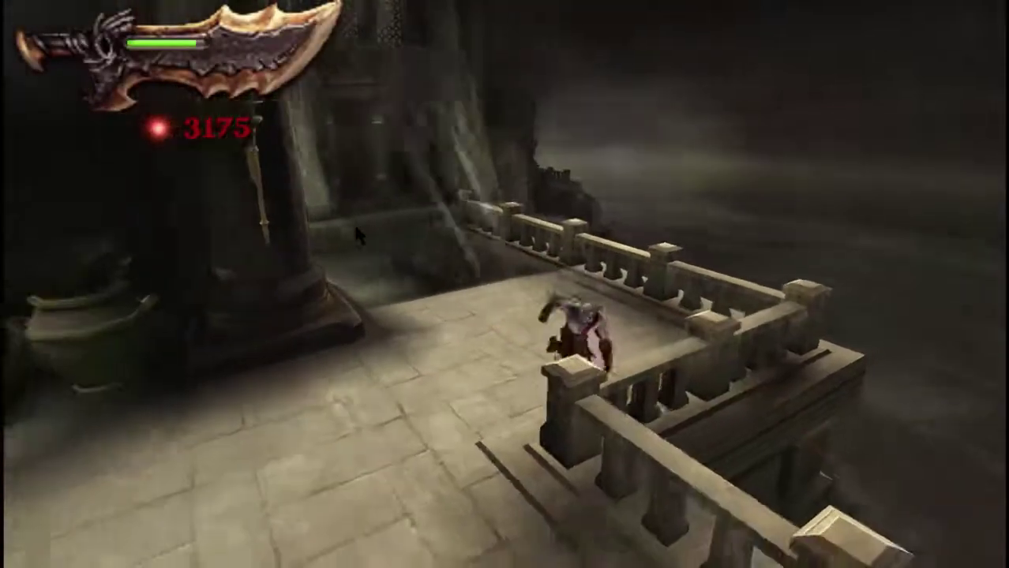
Pause the game and enable Multithreaded (experimental) in the system emulation settings
key("Escape")
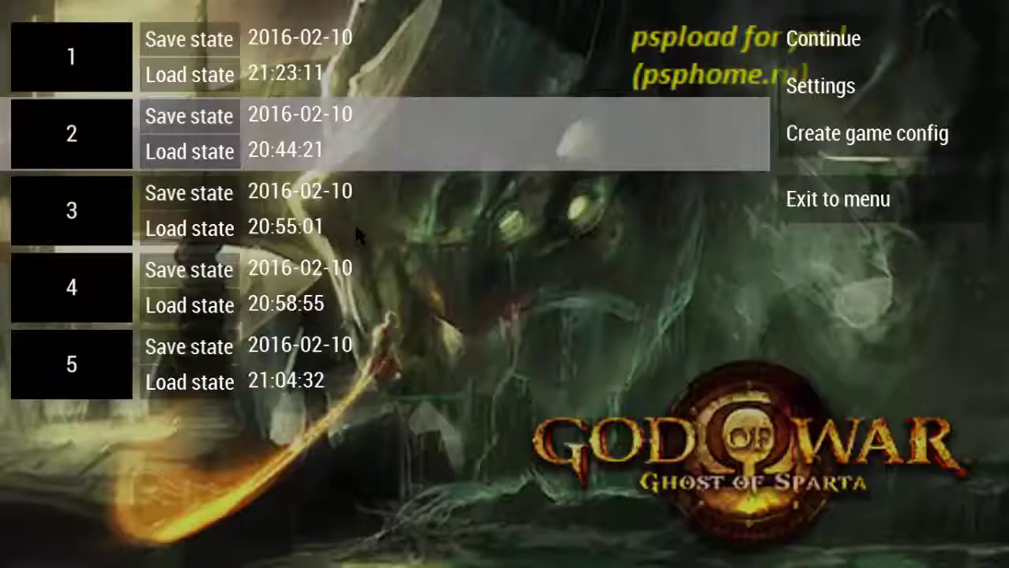
left_click(813, 87)
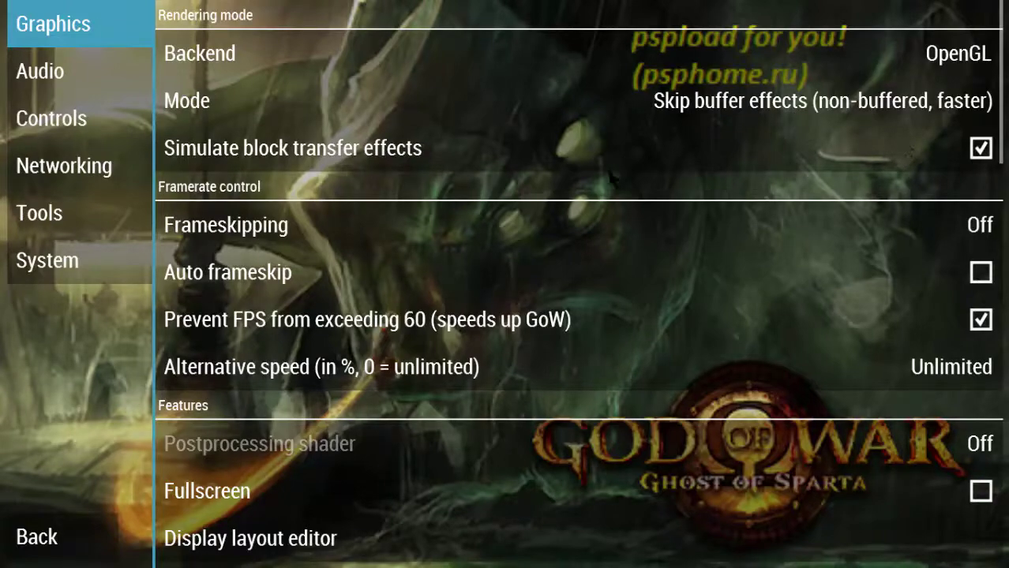
scroll(768, 207, "down", 5)
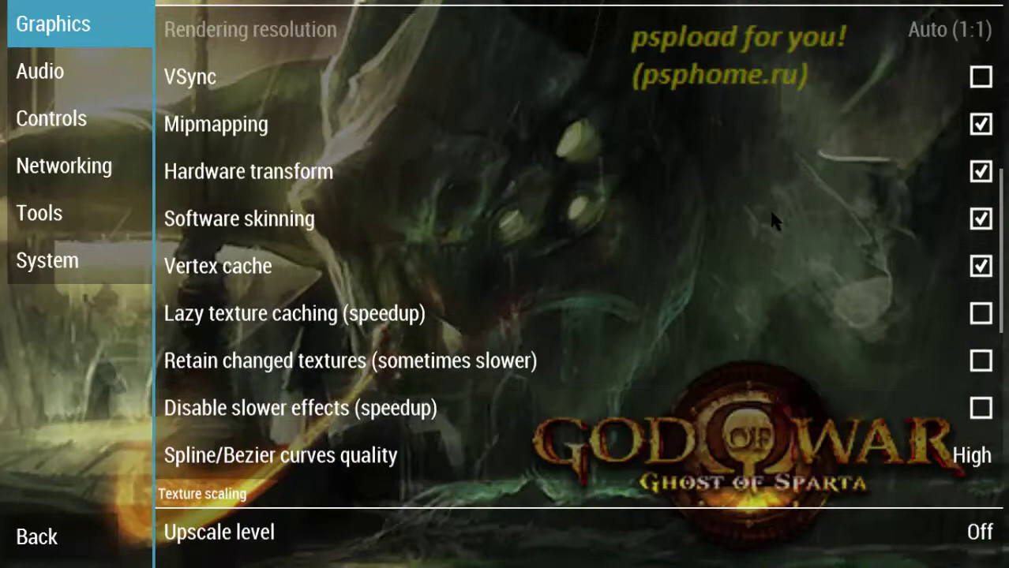
scroll(774, 221, "up", 5)
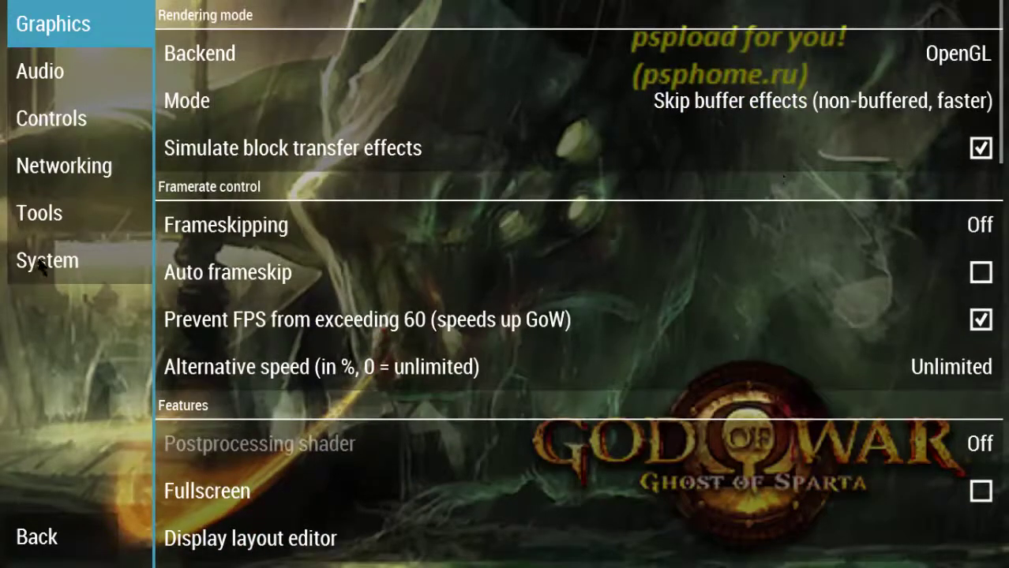
left_click(44, 266)
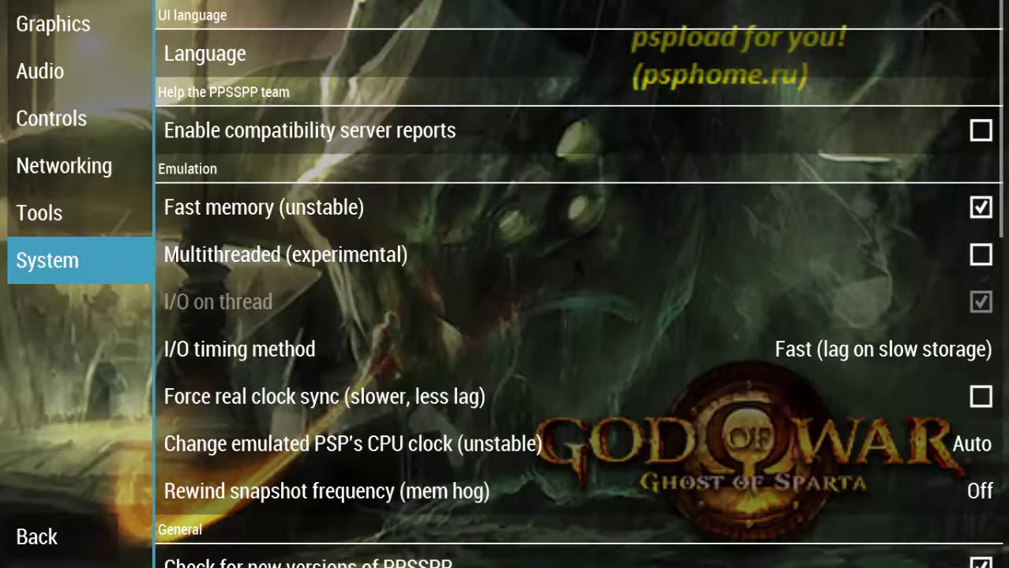
left_click(832, 250)
Set the emulated PSP's CPU clock to 1000 MHz in the system emulation settings
scroll(511, 382, "down", 3)
scroll(562, 345, "down", 7)
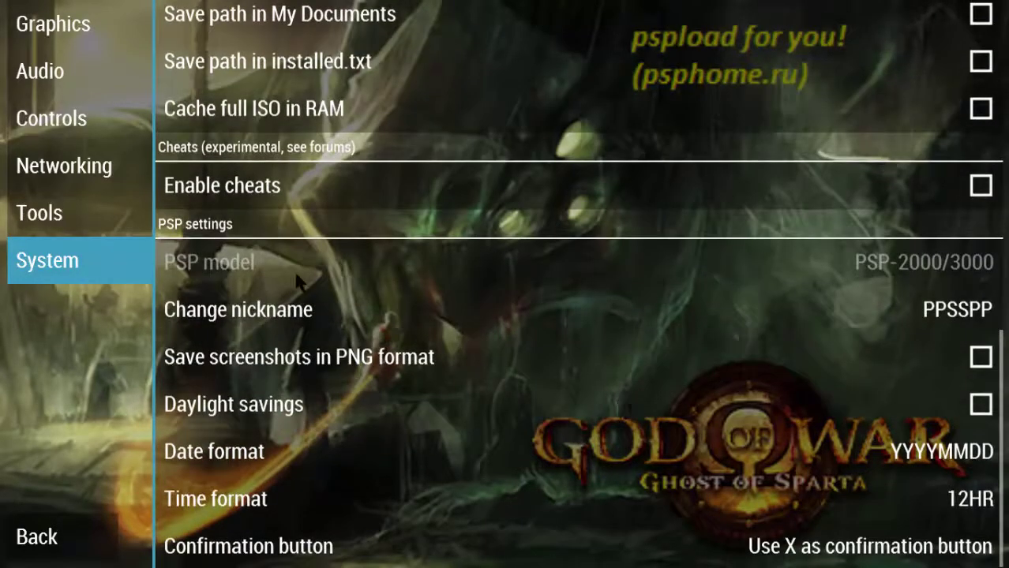
scroll(300, 281, "up", 7)
scroll(355, 294, "up", 3)
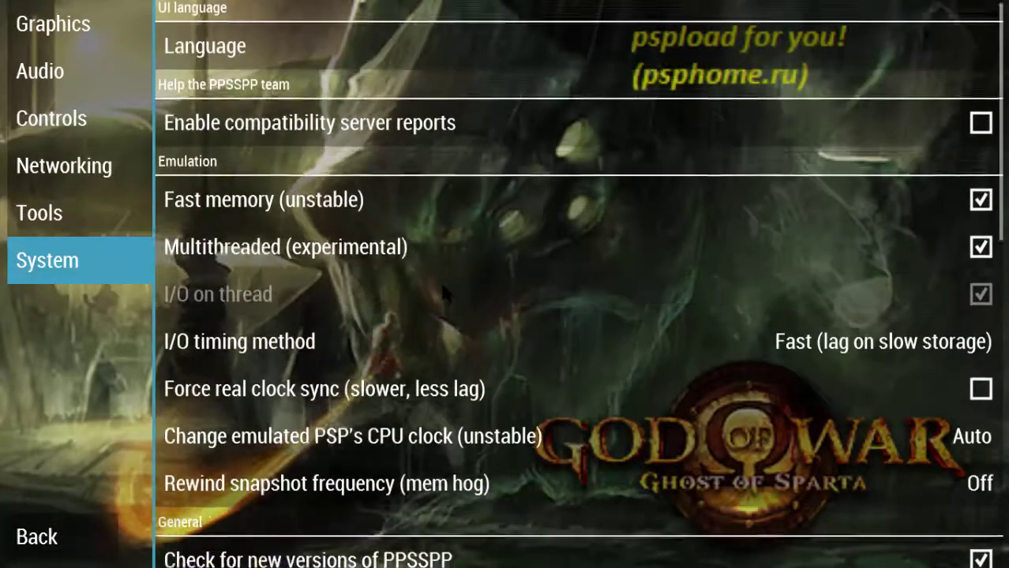
left_click(592, 447)
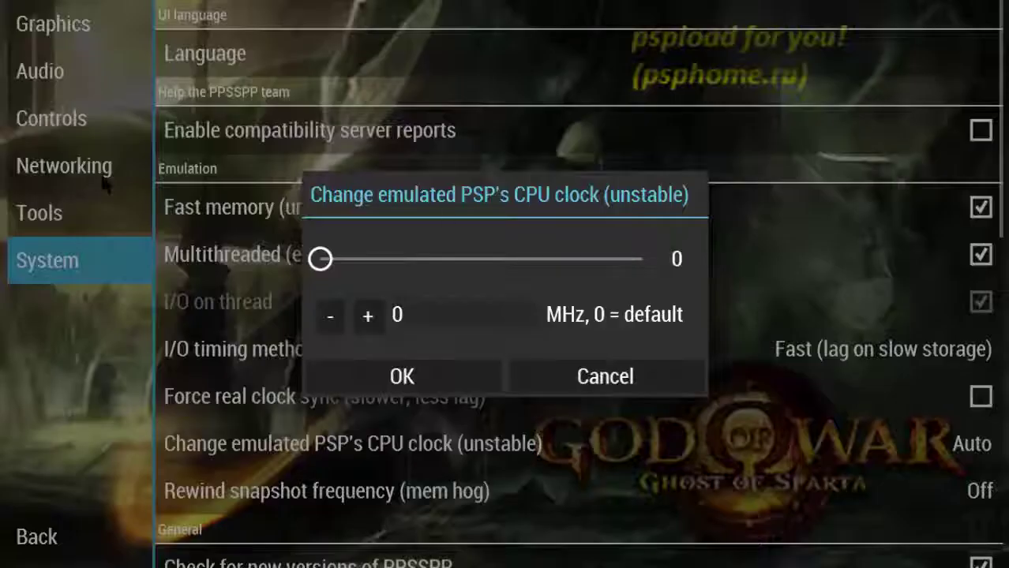
key("Escape")
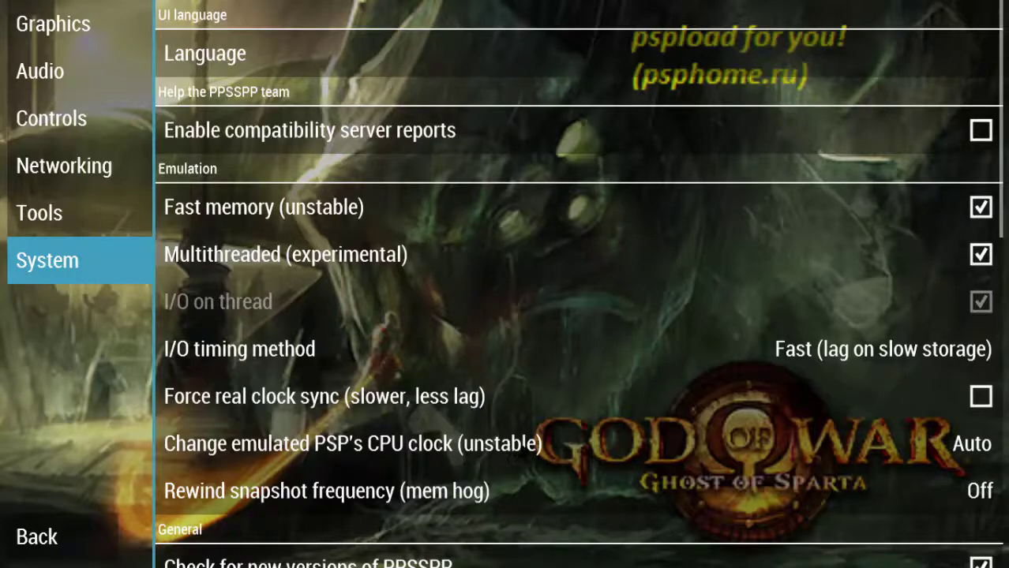
left_click(522, 444)
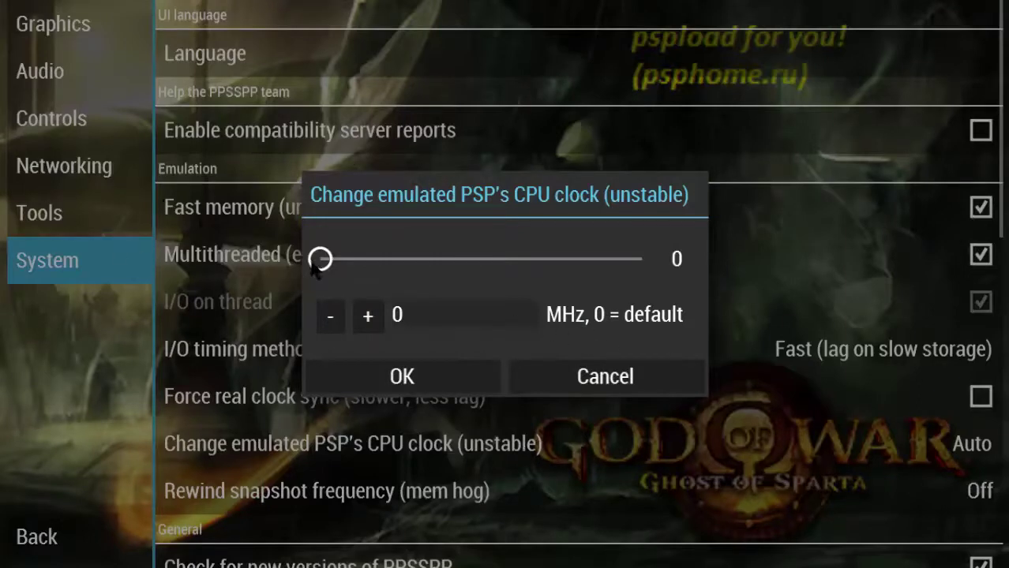
left_click_drag(319, 262, 673, 279)
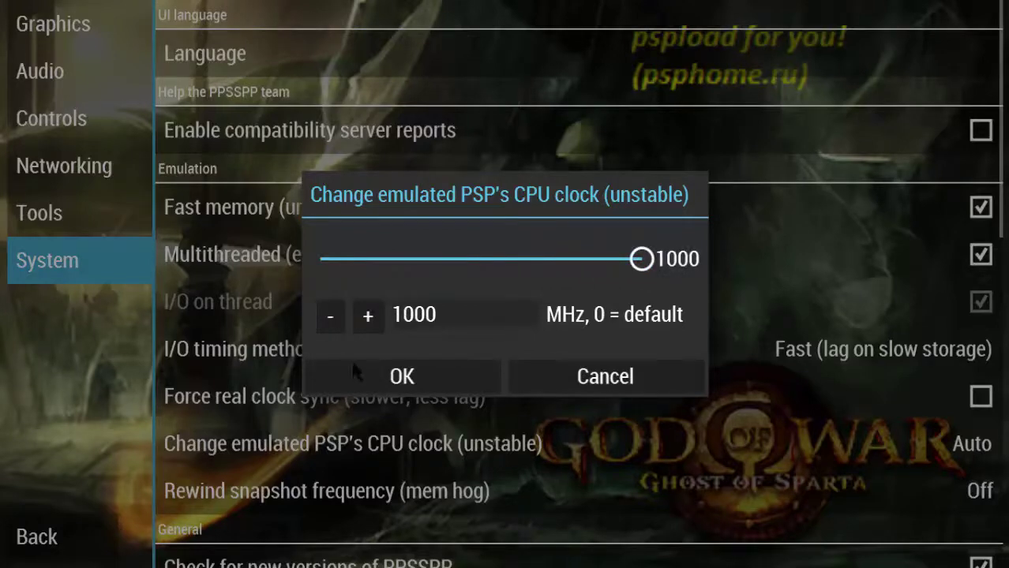
left_click(375, 380)
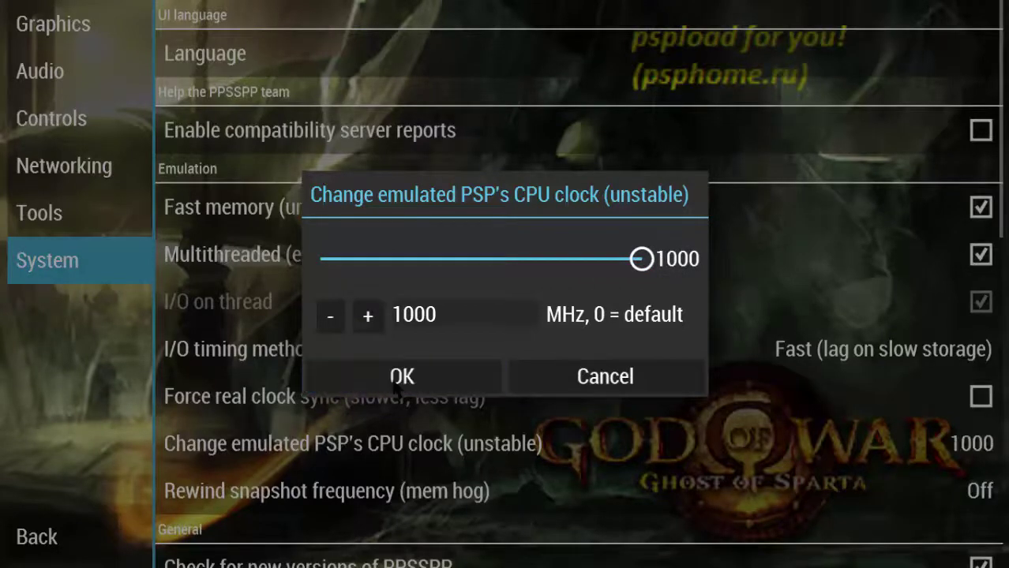
Leave the system settings and continue the paused God of War: Ghost of Sparta game
scroll(489, 234, "down", 5)
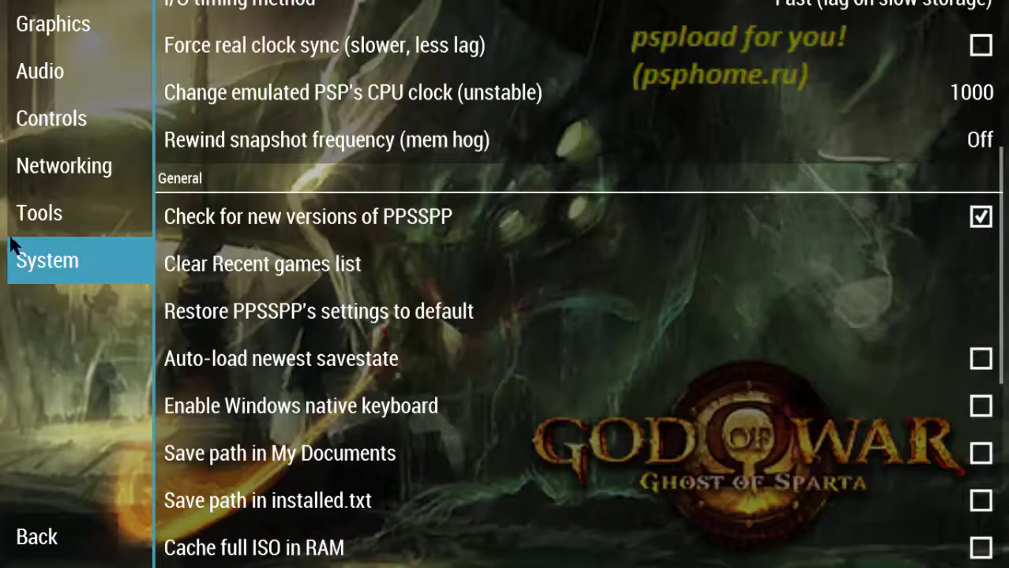
left_click(41, 551)
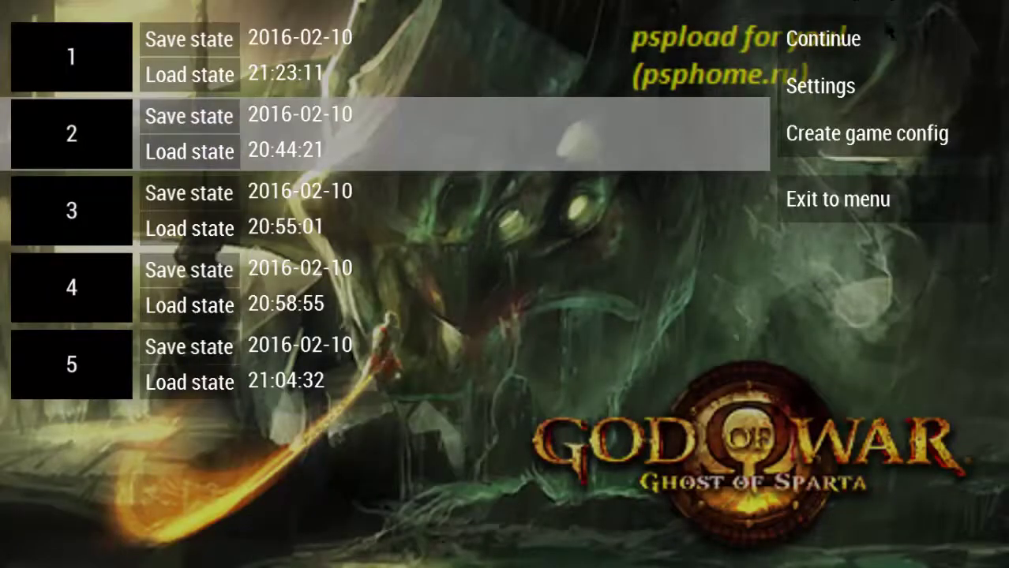
left_click(906, 34)
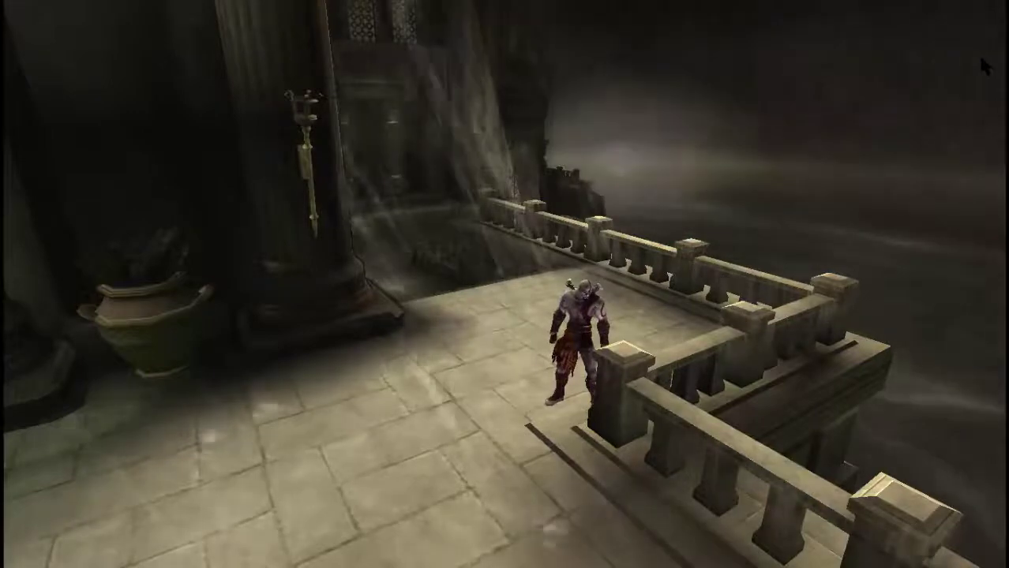
Run and attack across the stone terrace to judge the game's performance with multithreading and the changed CPU clock
key("s")
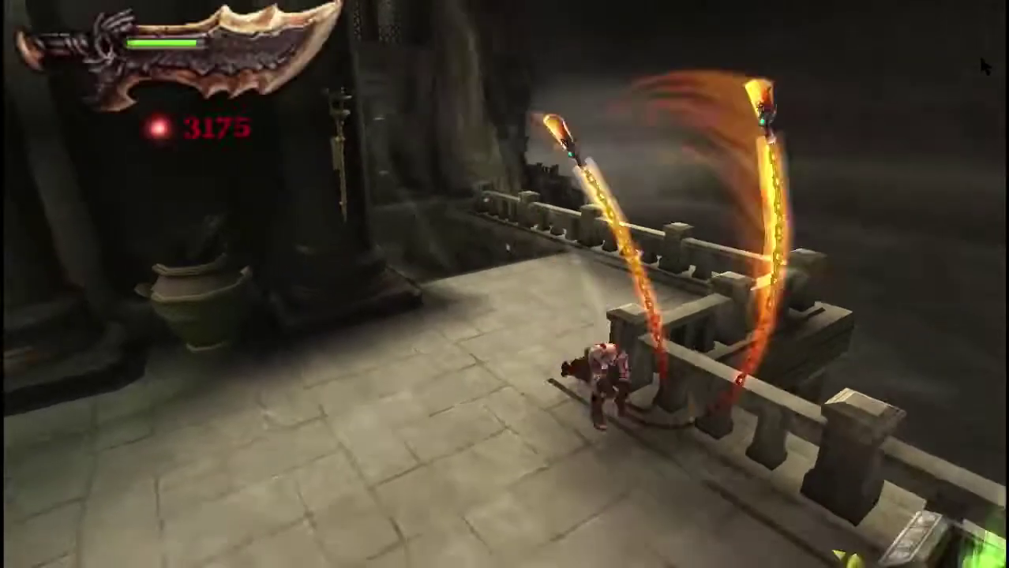
key("a")
key("s")
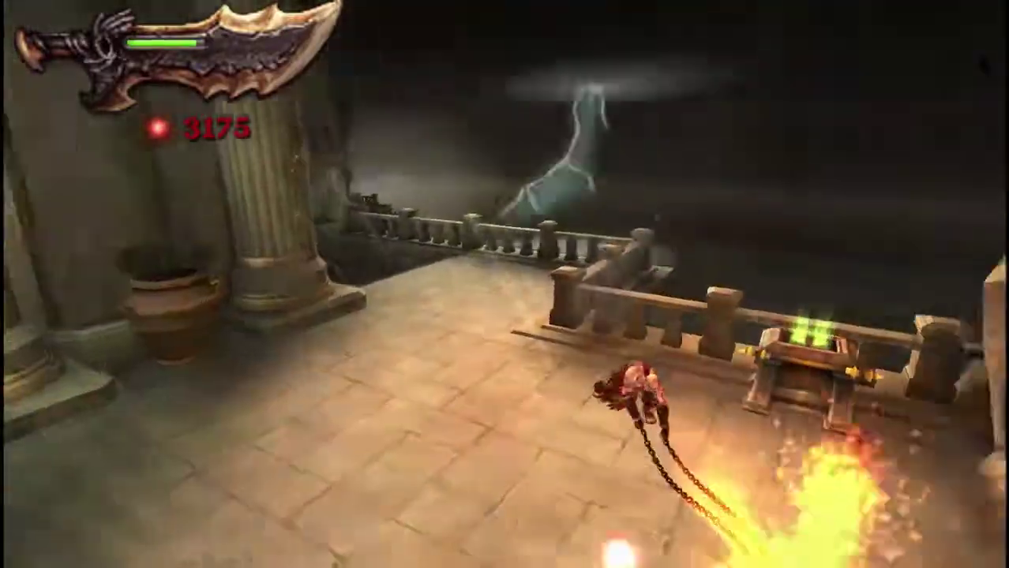
key("a")
key("s")
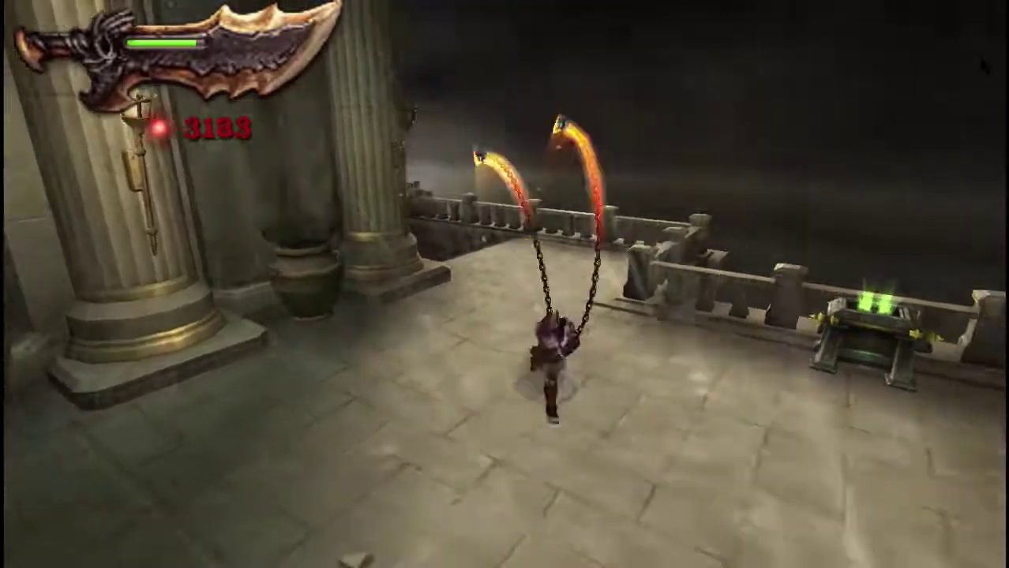
key("a")
key("a")
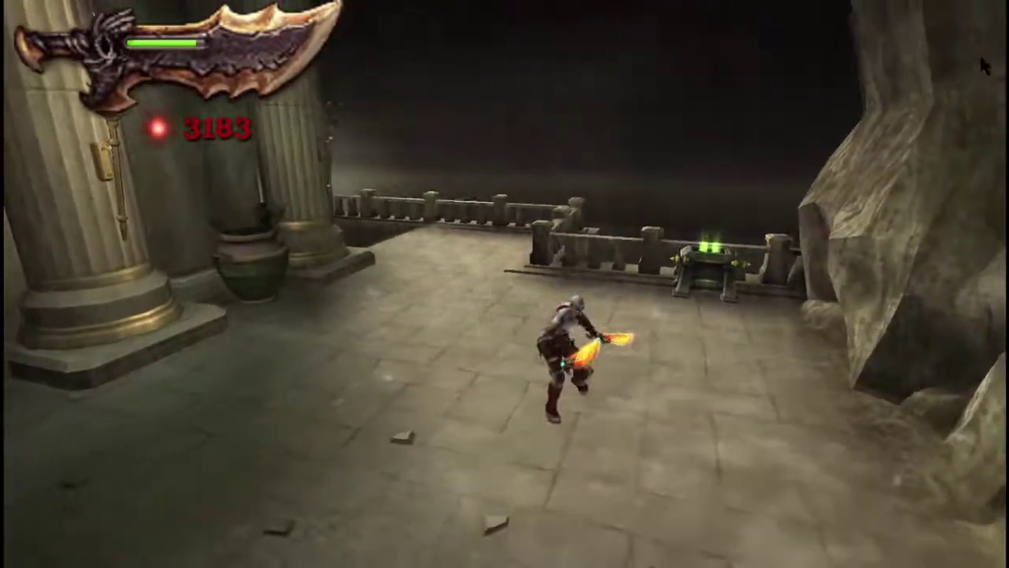
key("Down")
Pause the game and review the audio backend choices in the audio settings
key("Escape")
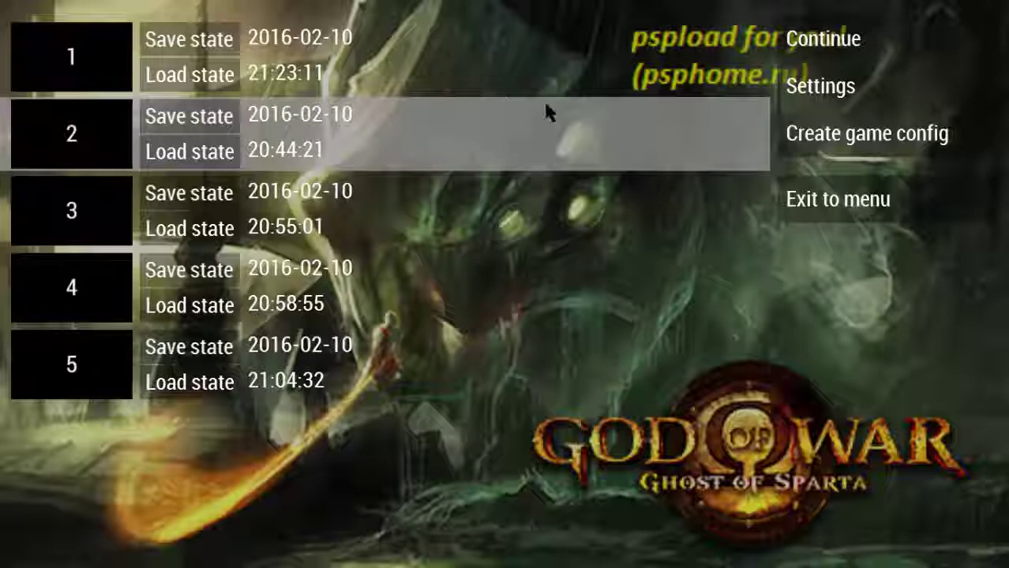
left_click(817, 86)
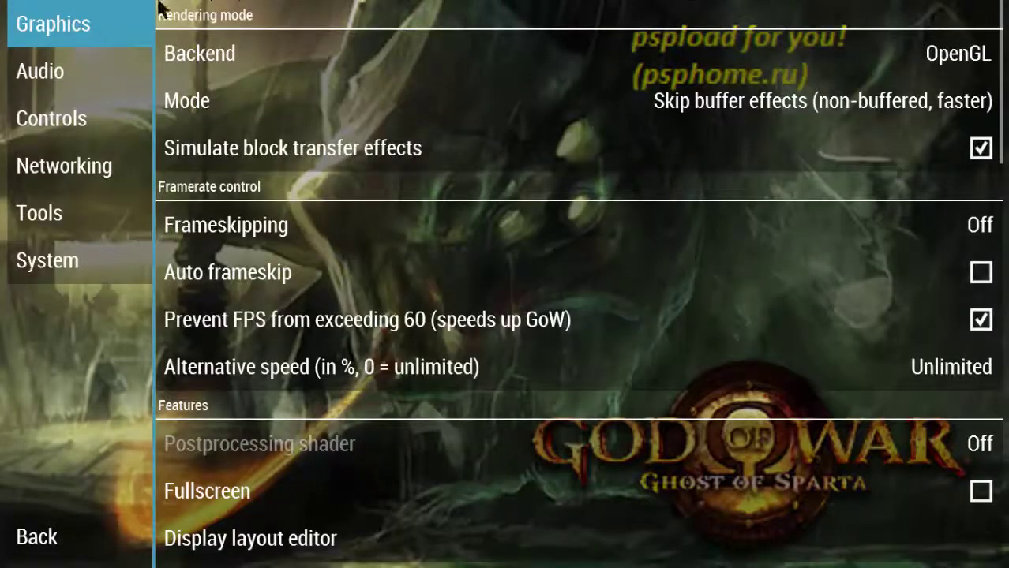
left_click(78, 82)
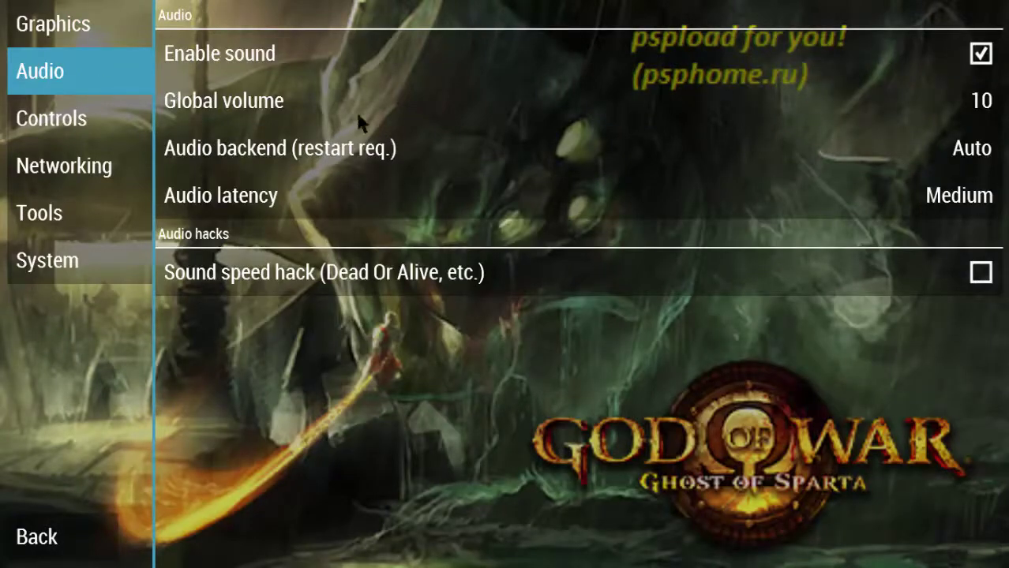
left_click(432, 98)
left_click(468, 98)
left_click(486, 150)
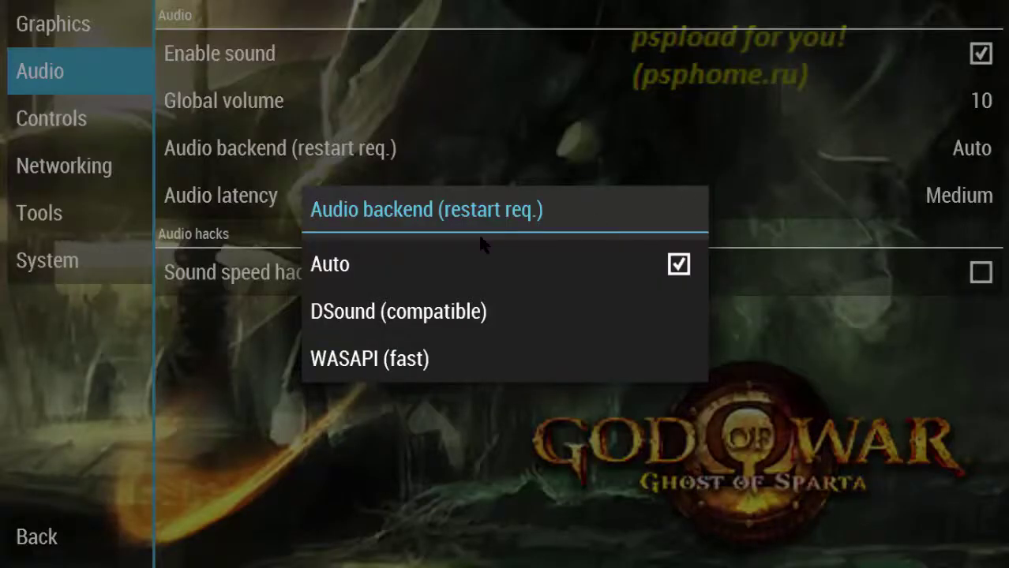
left_click(822, 329)
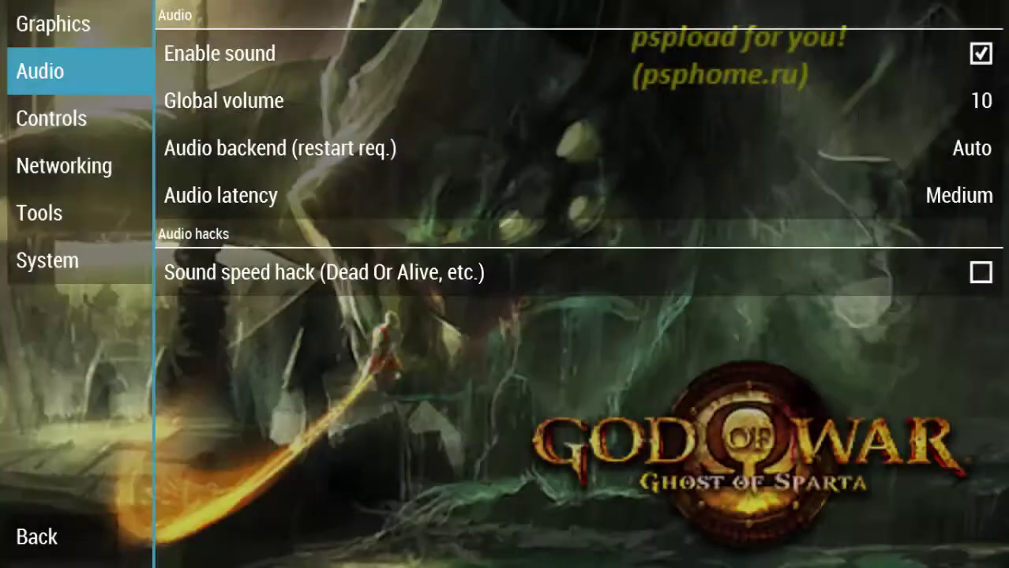
Set the audio latency to Low and recheck the available audio backends
left_click(830, 207)
left_click(416, 249)
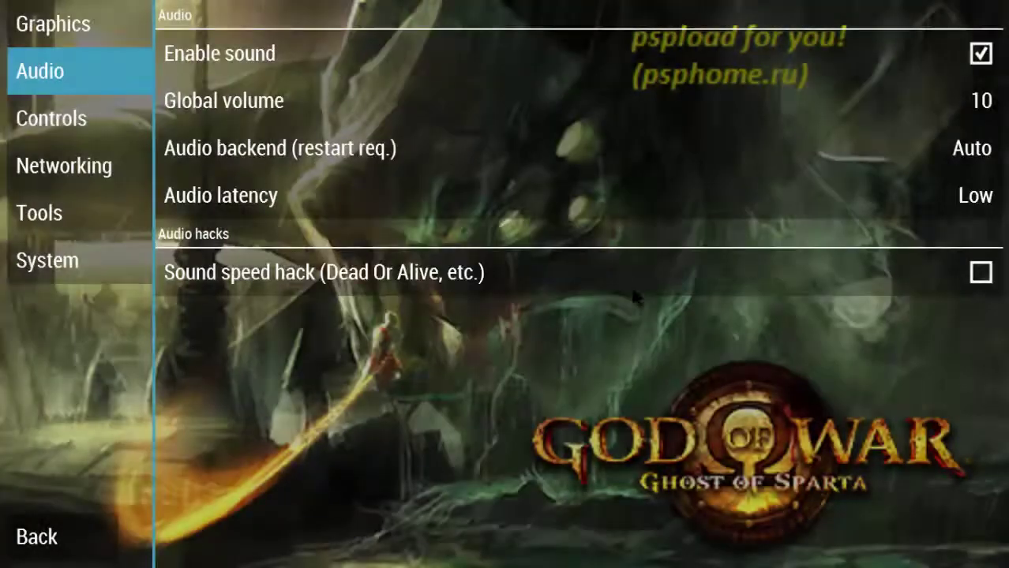
left_click(306, 161)
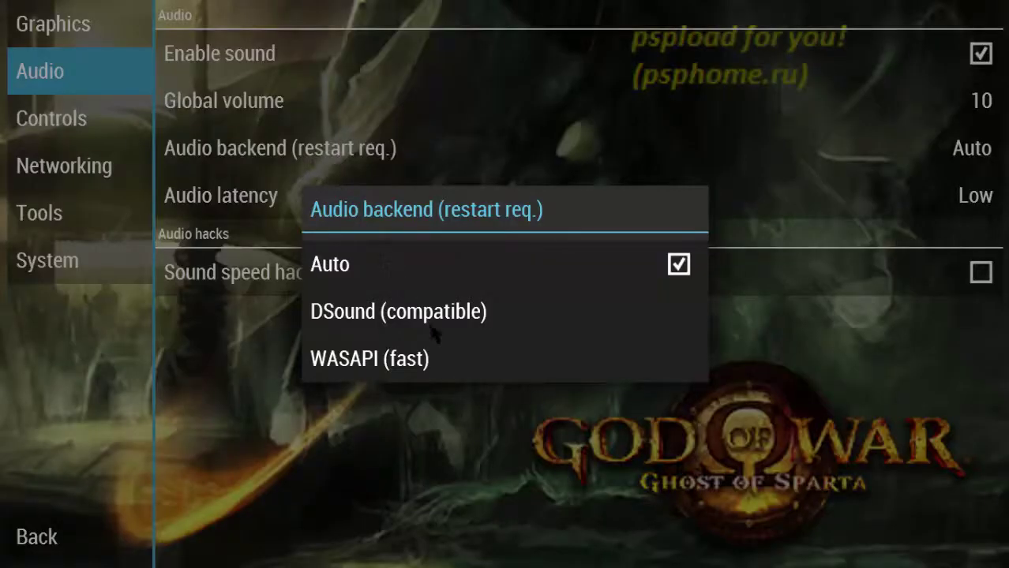
left_click(805, 368)
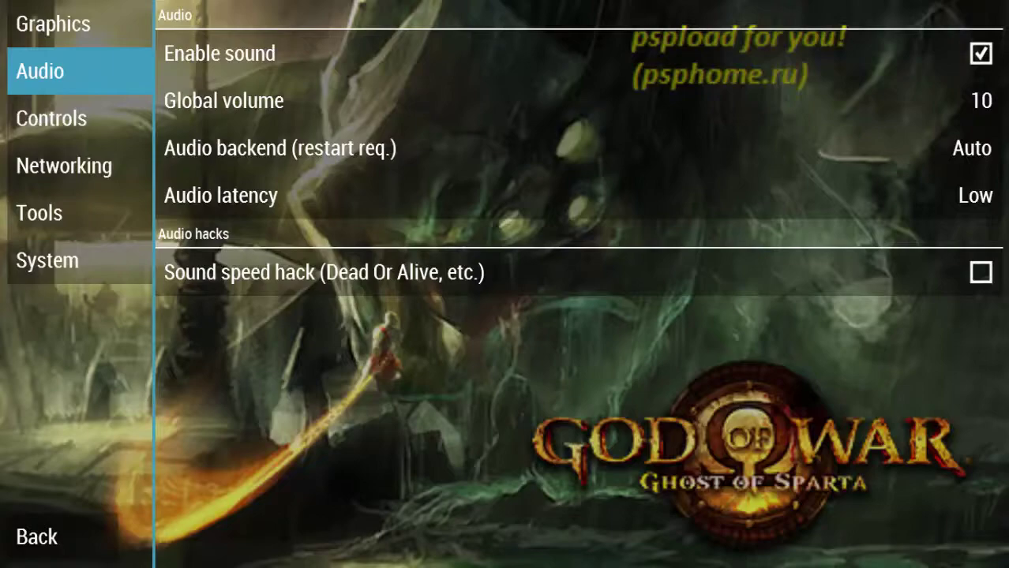
Continue the game and run and attack toward the terrace's ledge to test it with the changed audio latency
key("Escape")
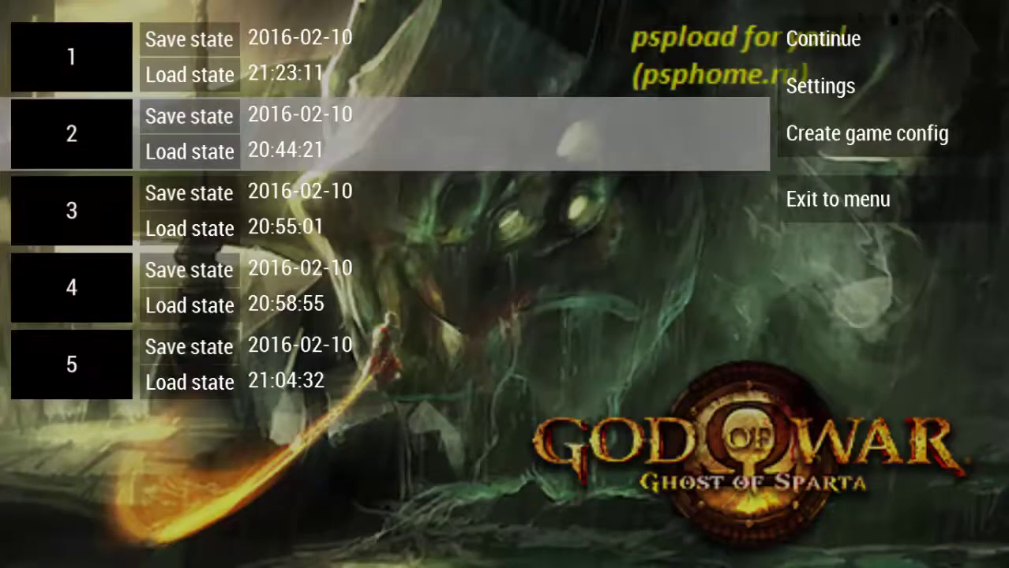
left_click(941, 37)
key("k")
key("a")
key("a")
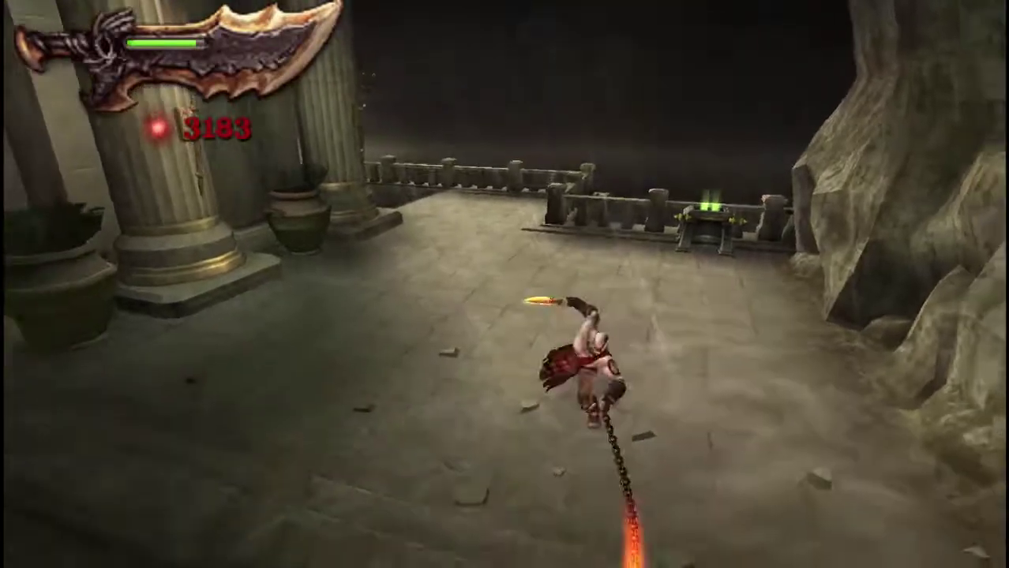
key("j")
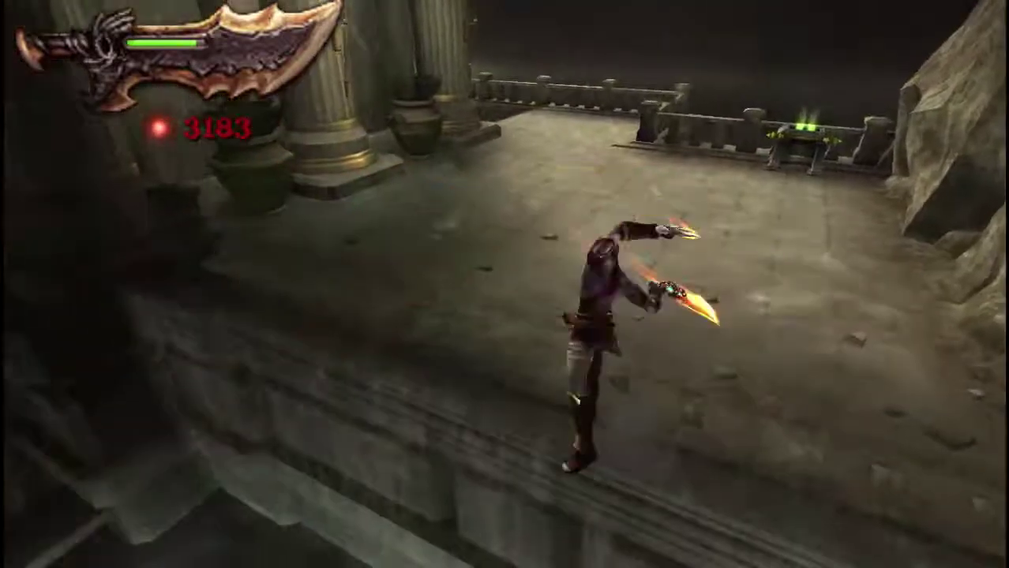
key("a")
key("w")
Pause the game and examine the graphics settings, from rendering mode and framerate control to performance, hack and overlay options
key("Escape")
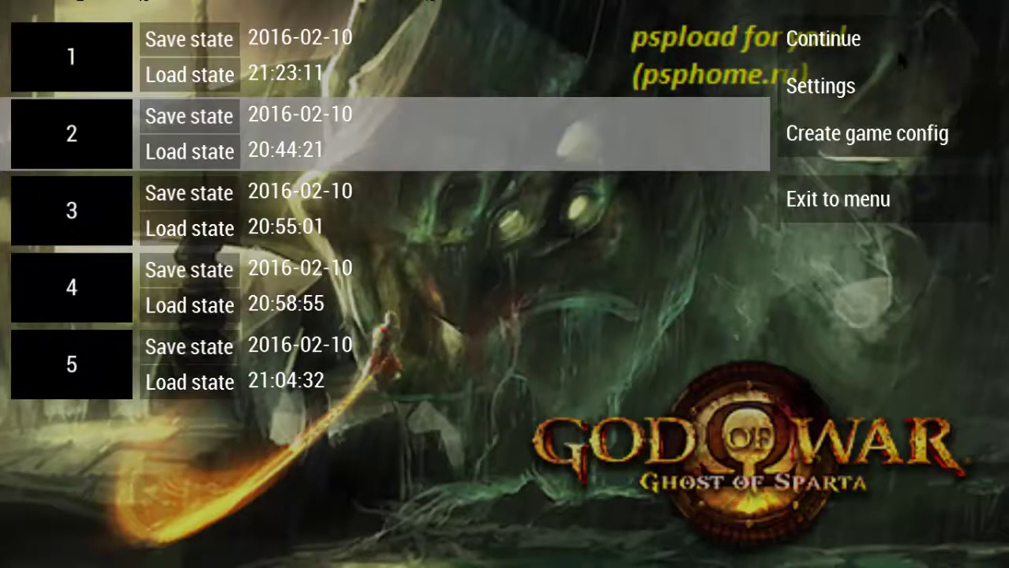
left_click(818, 100)
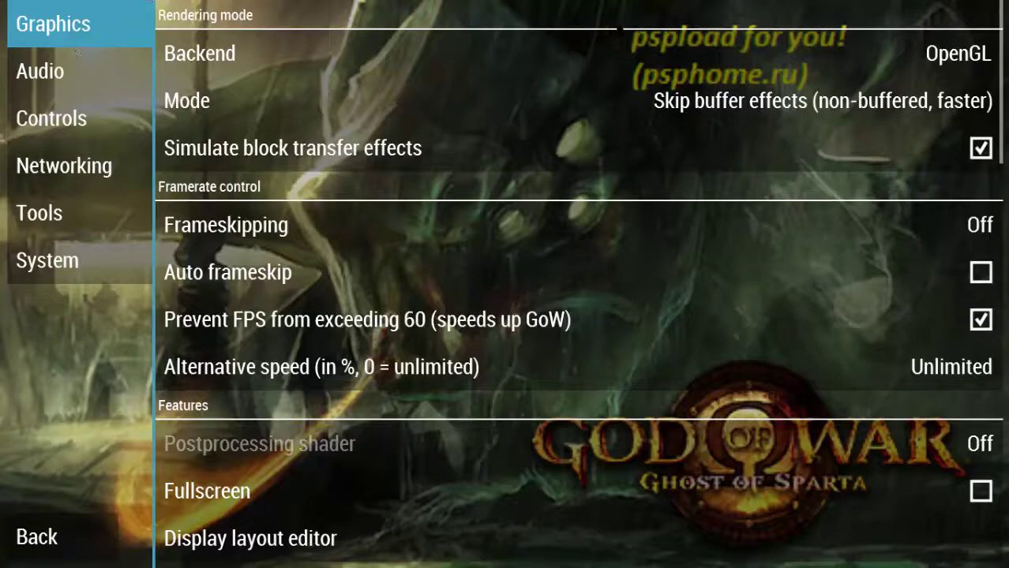
scroll(578, 315, "down", 6)
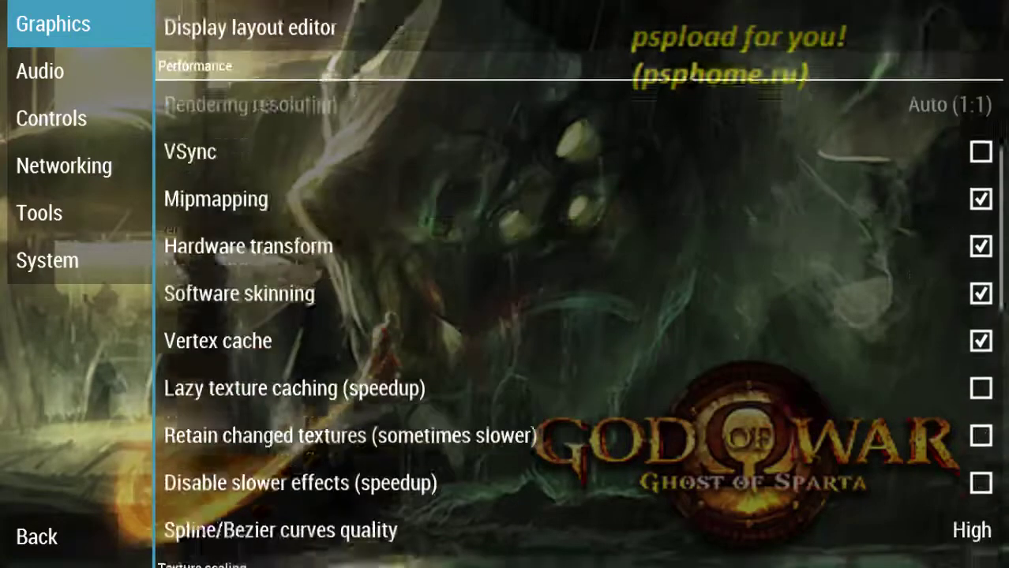
scroll(734, 199, "down", 10)
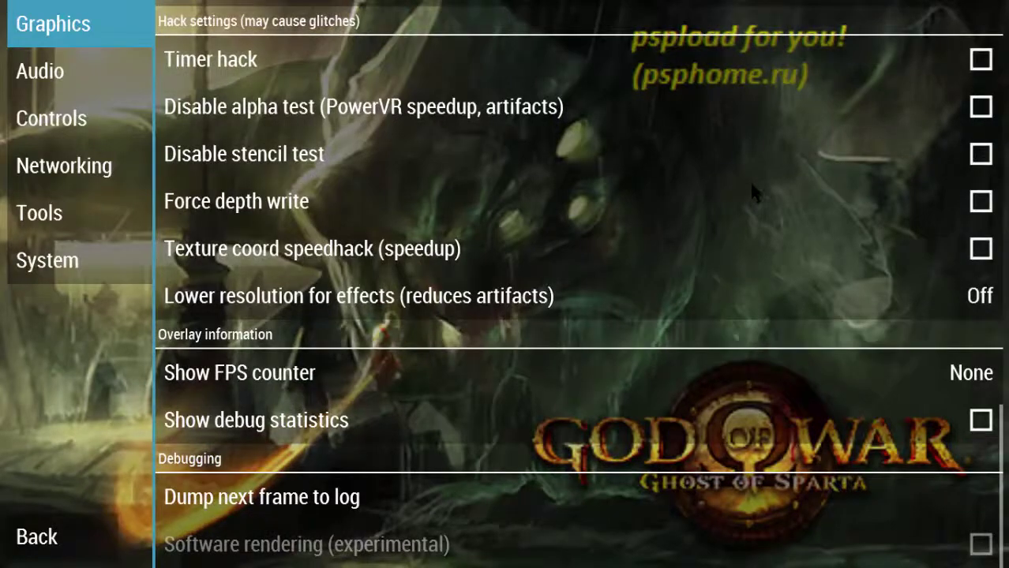
scroll(754, 192, "up", 16)
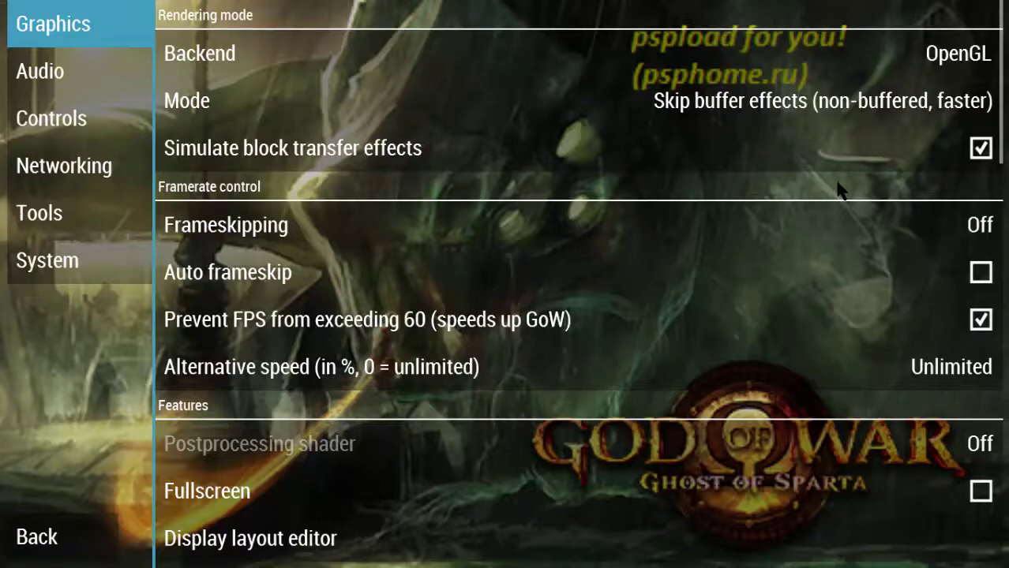
scroll(882, 219, "down", 3)
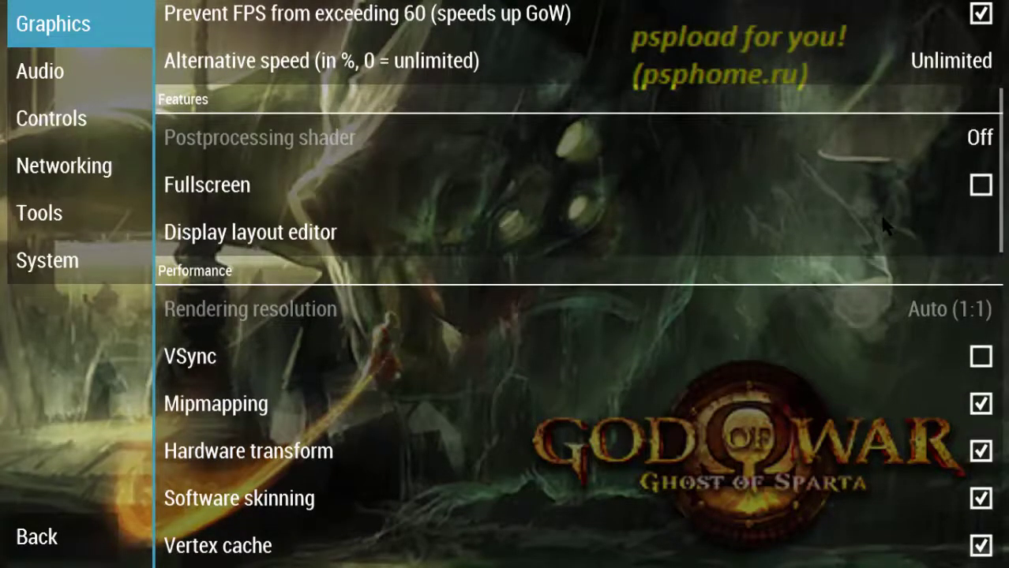
scroll(882, 225, "up", 3)
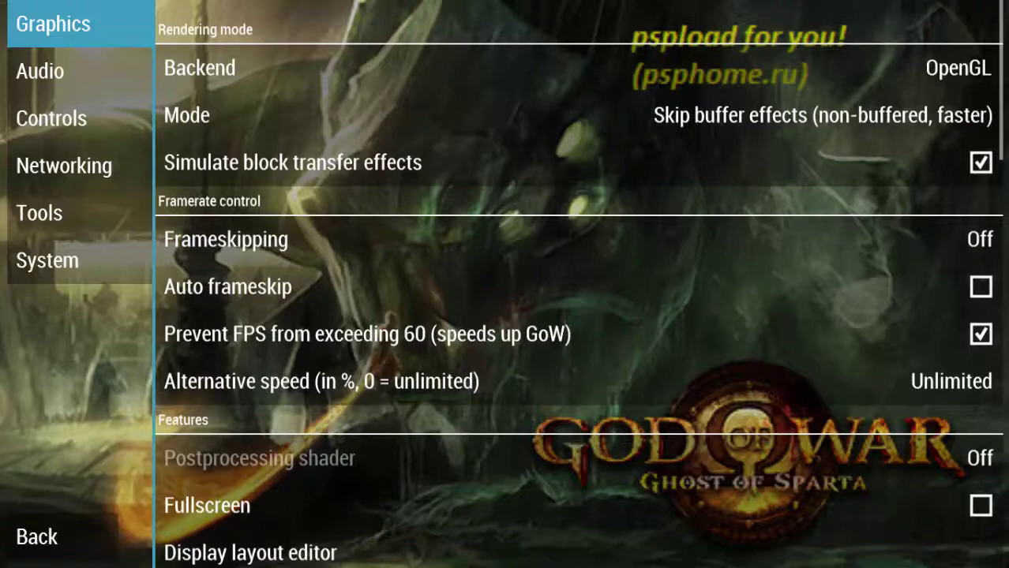
scroll(578, 284, "down", 1)
scroll(579, 284, "up", 1)
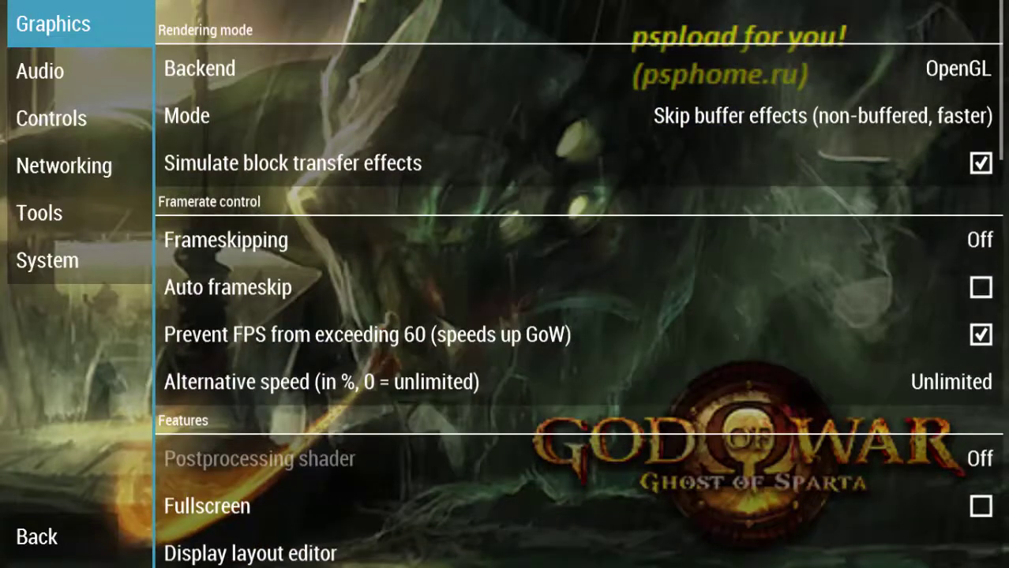
scroll(869, 422, "down", 4)
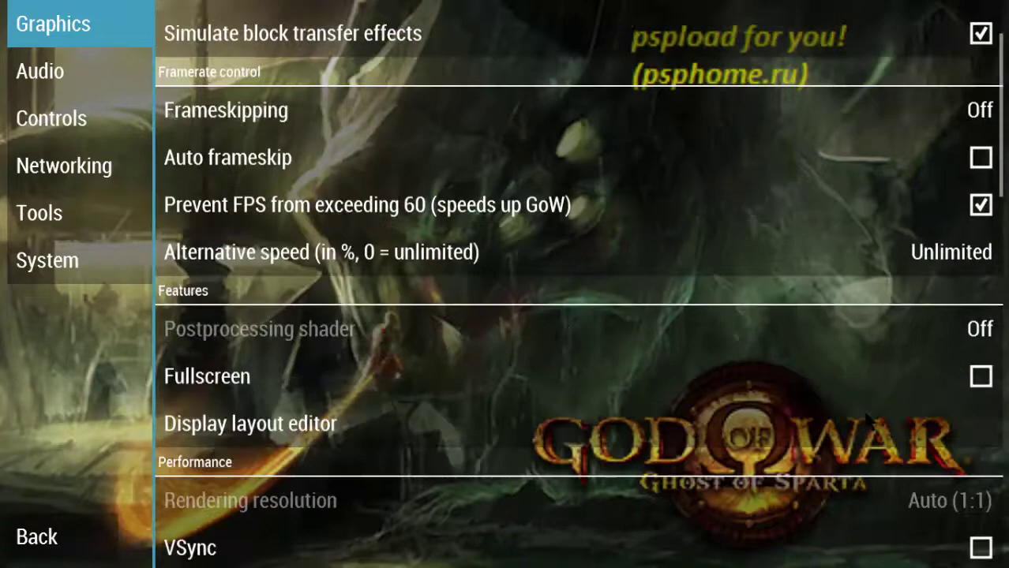
left_click_drag(866, 417, 867, 142)
left_click_drag(886, 312, 920, 427)
scroll(922, 430, "down", 5)
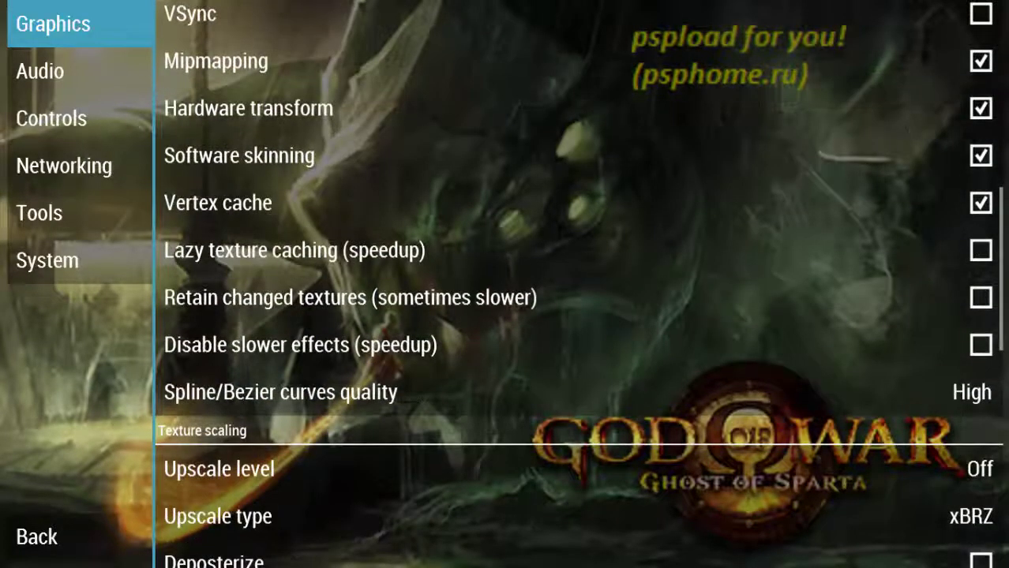
scroll(390, 274, "up", 2)
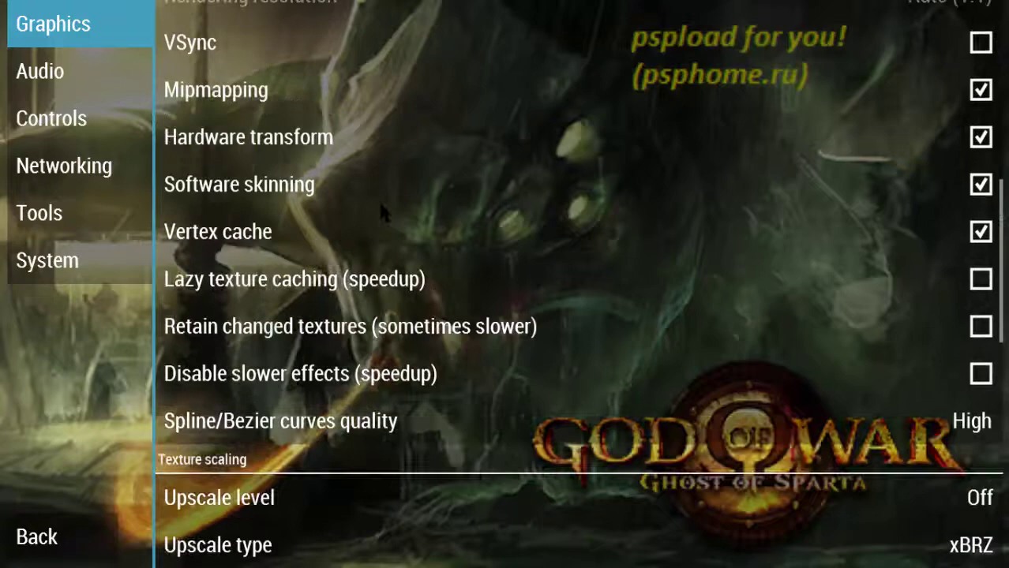
scroll(390, 274, "down", 2)
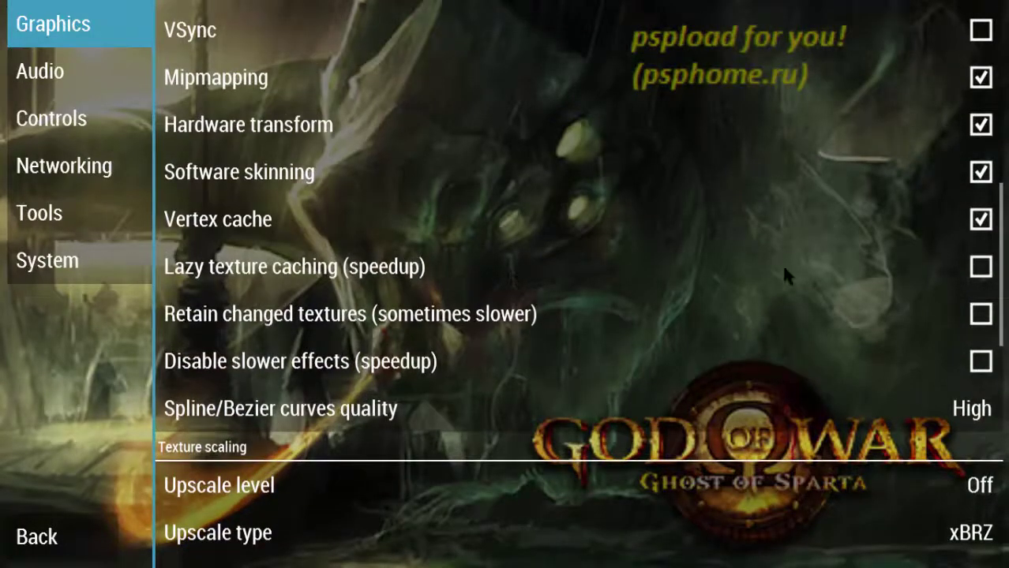
Enable lazy texture caching, retaining changed textures and disabling slower effects, and set the Spline/Bezier curves quality to Low
left_click(883, 269)
left_click(491, 335)
left_click(433, 364)
left_click(575, 416)
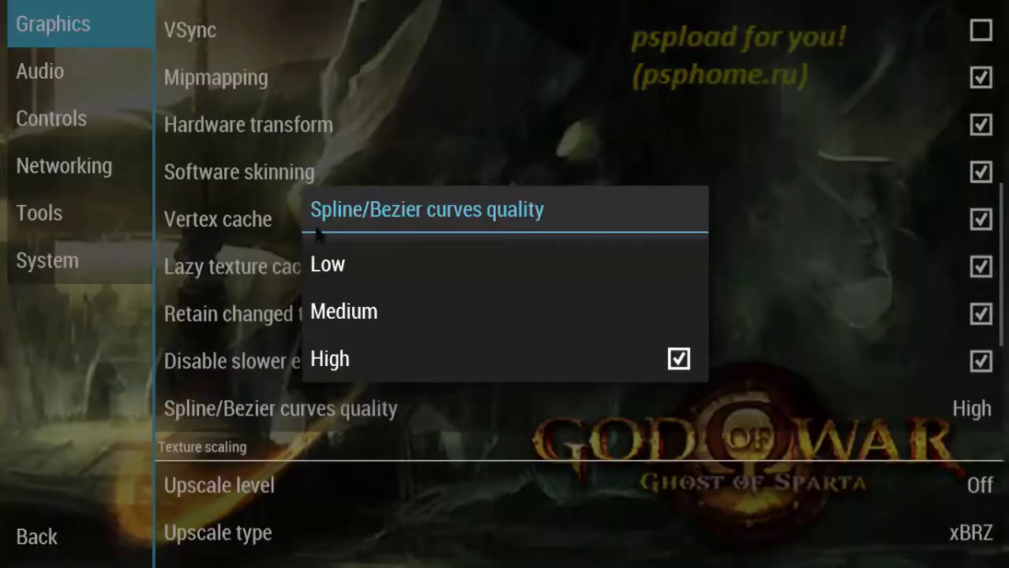
left_click(368, 265)
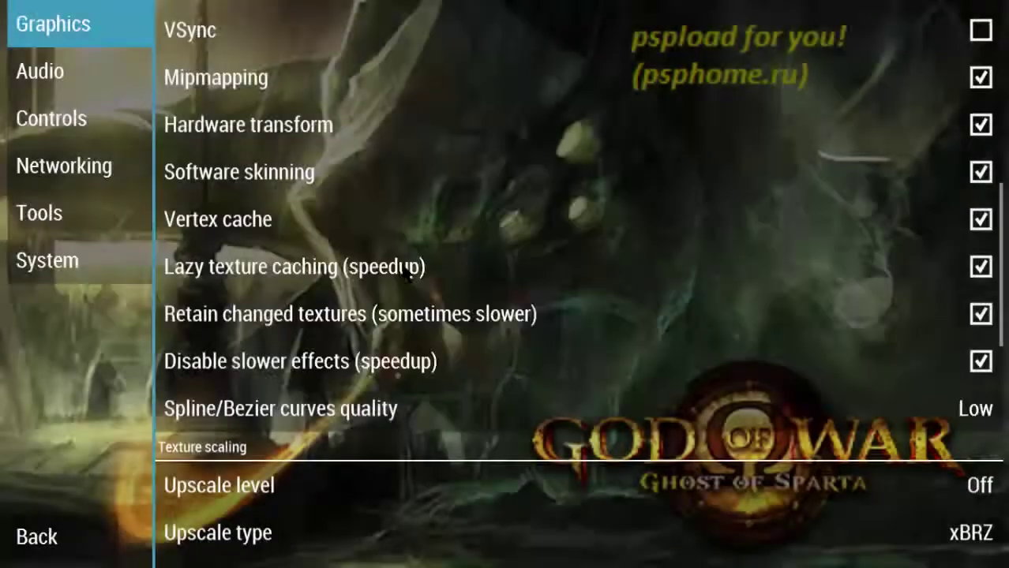
Set anisotropic filtering to 2× in the texture filtering settings
scroll(651, 336, "down", 5)
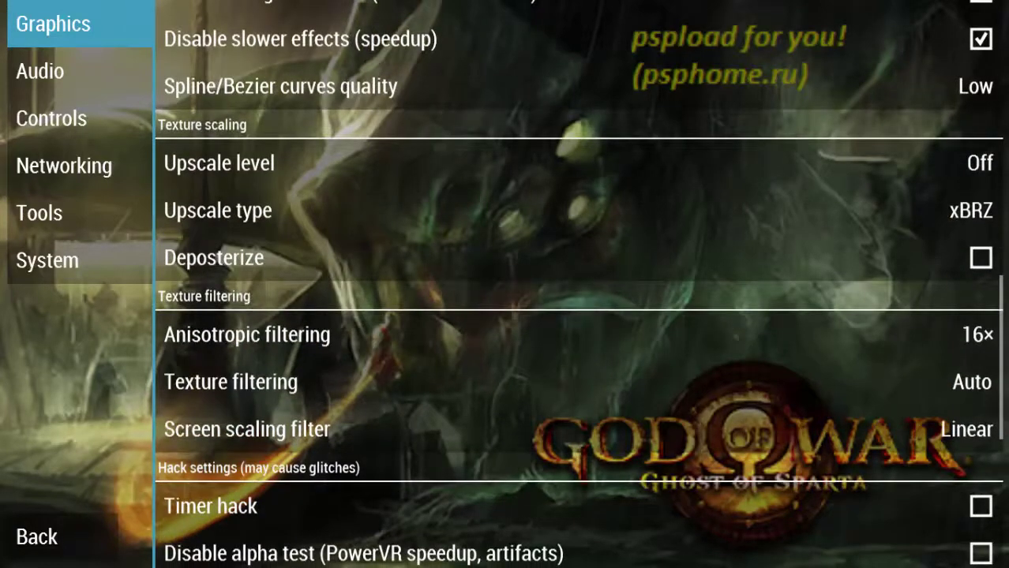
left_click(507, 342)
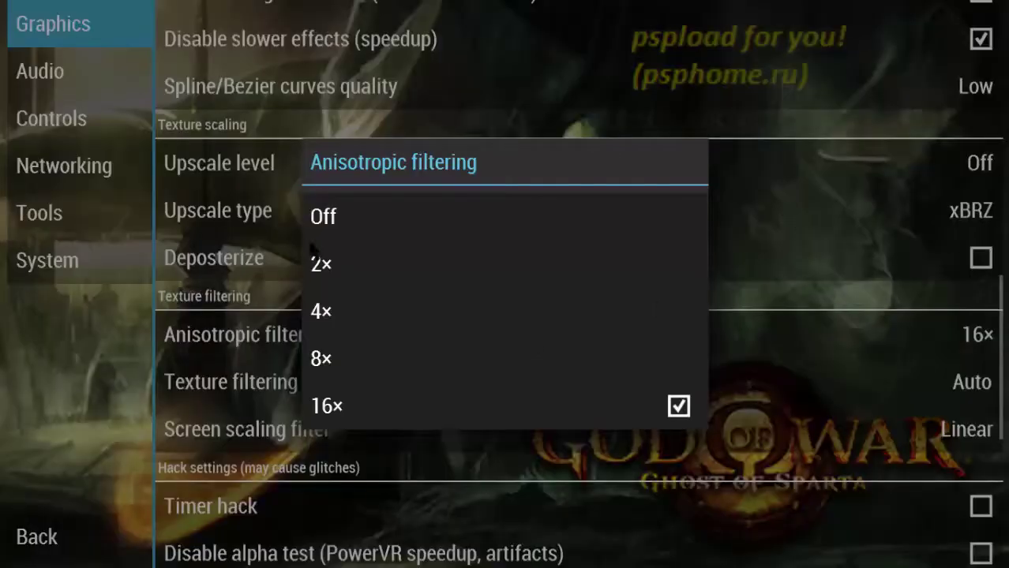
left_click(343, 260)
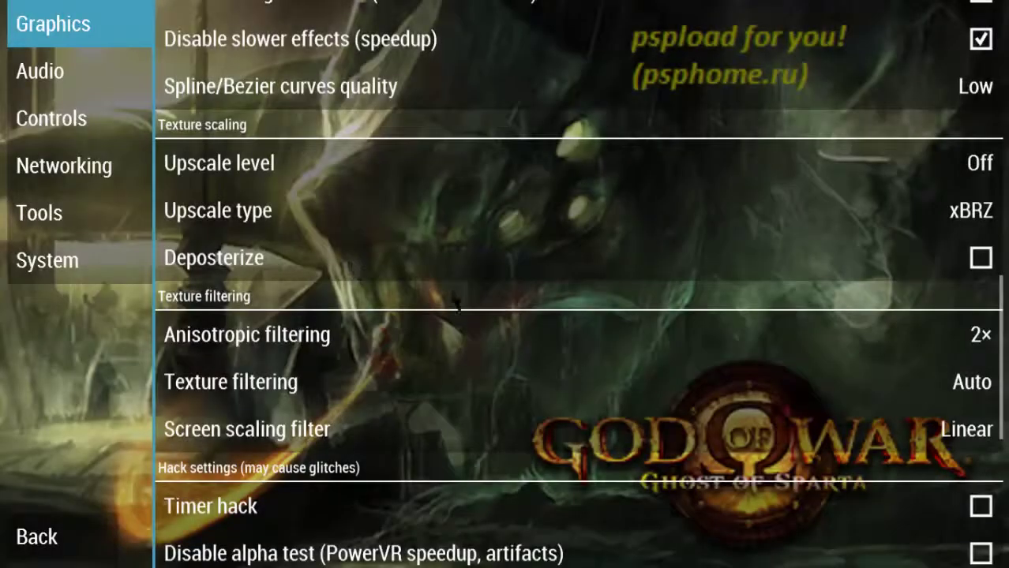
Review the choices for texture filtering and the screen scaling filter without changing them
left_click(629, 381)
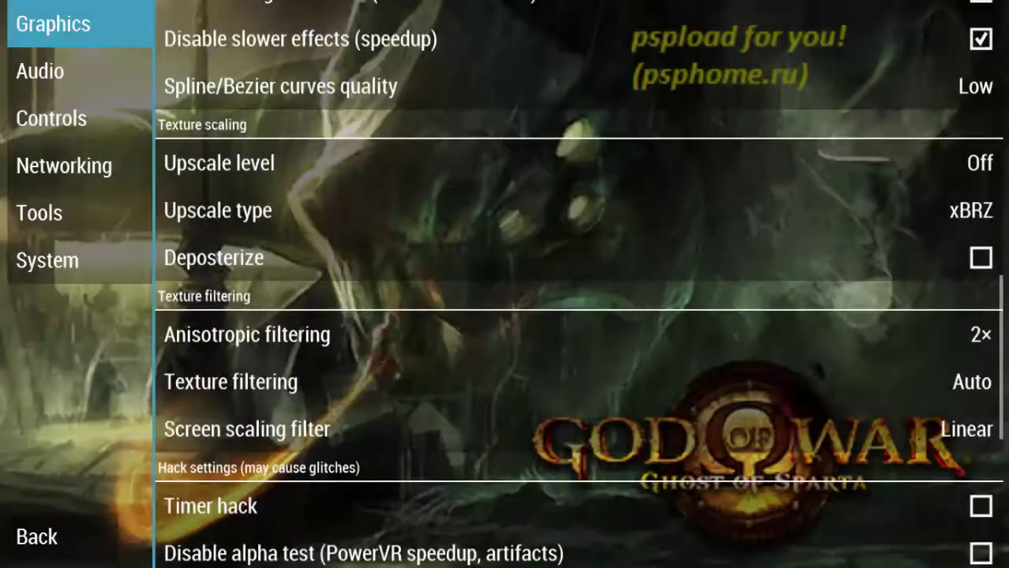
left_click(814, 368)
left_click(878, 436)
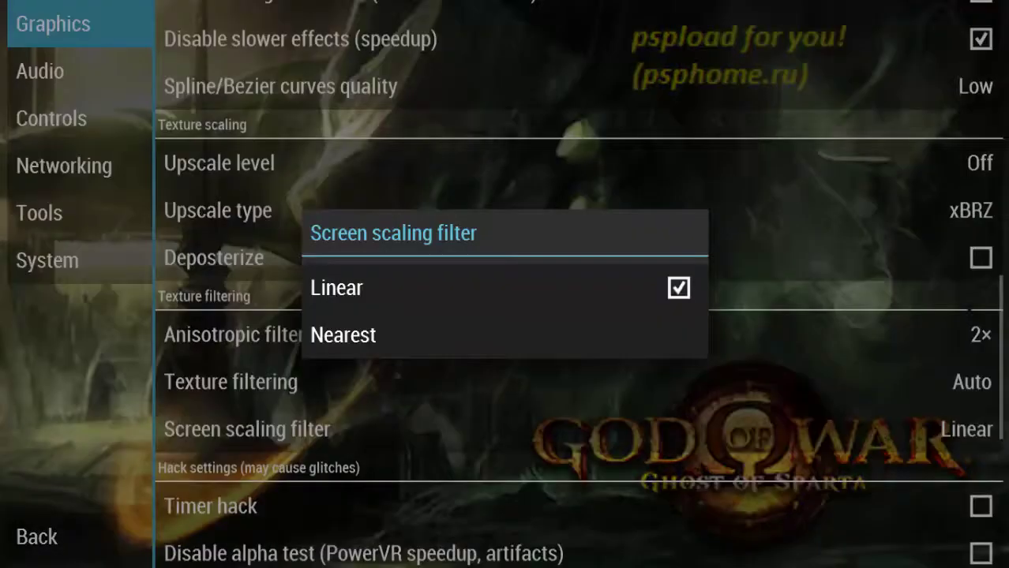
left_click(712, 215)
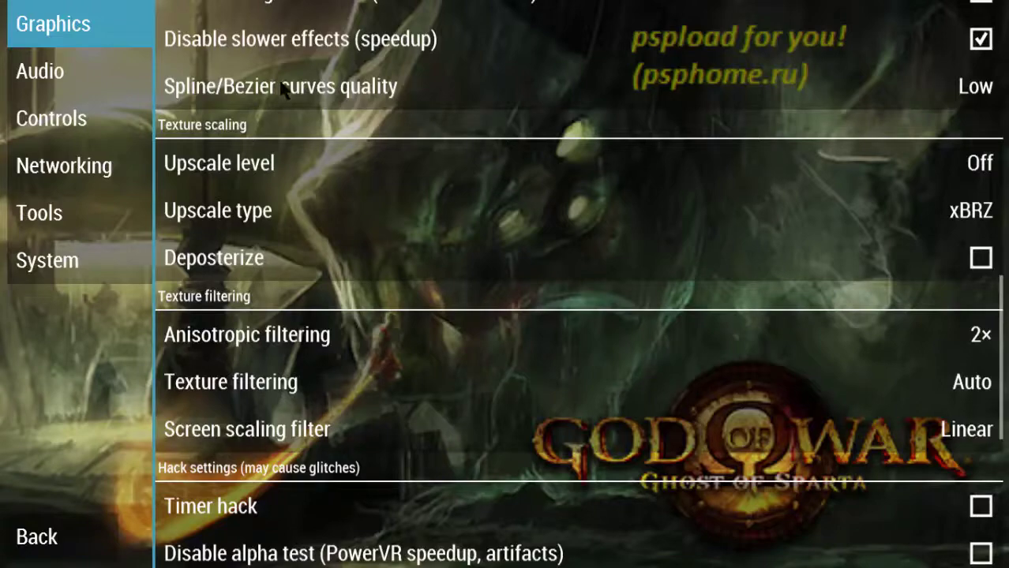
Set the texture upscale level to Auto and the upscale type to Bicubic
left_click(333, 161)
left_click(380, 192)
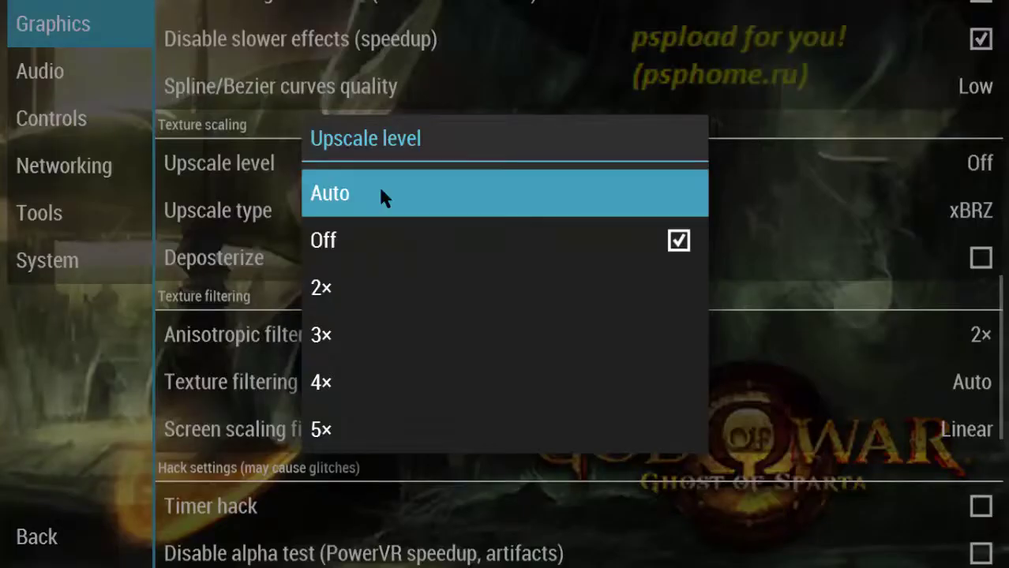
left_click(475, 211)
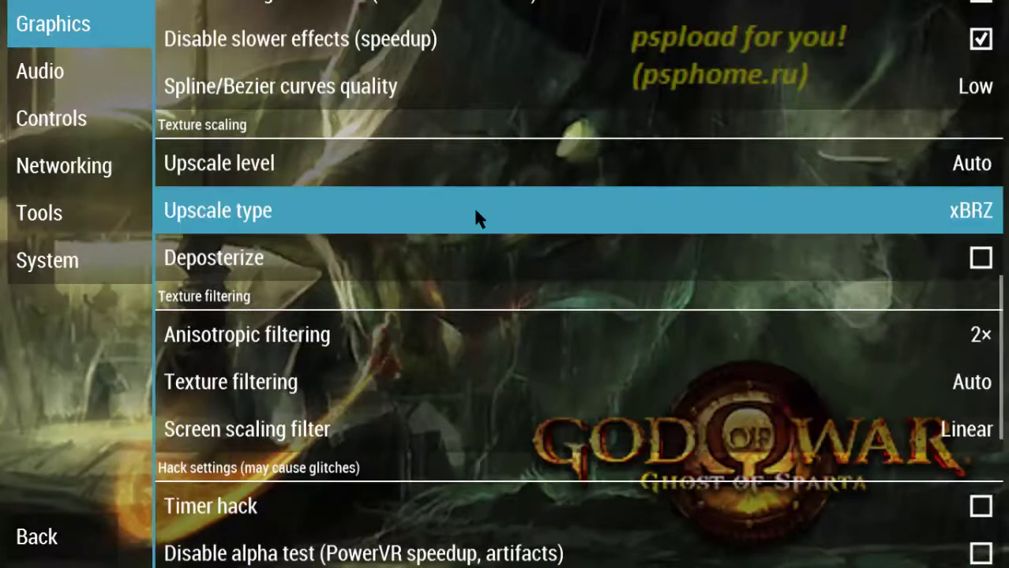
left_click(474, 207)
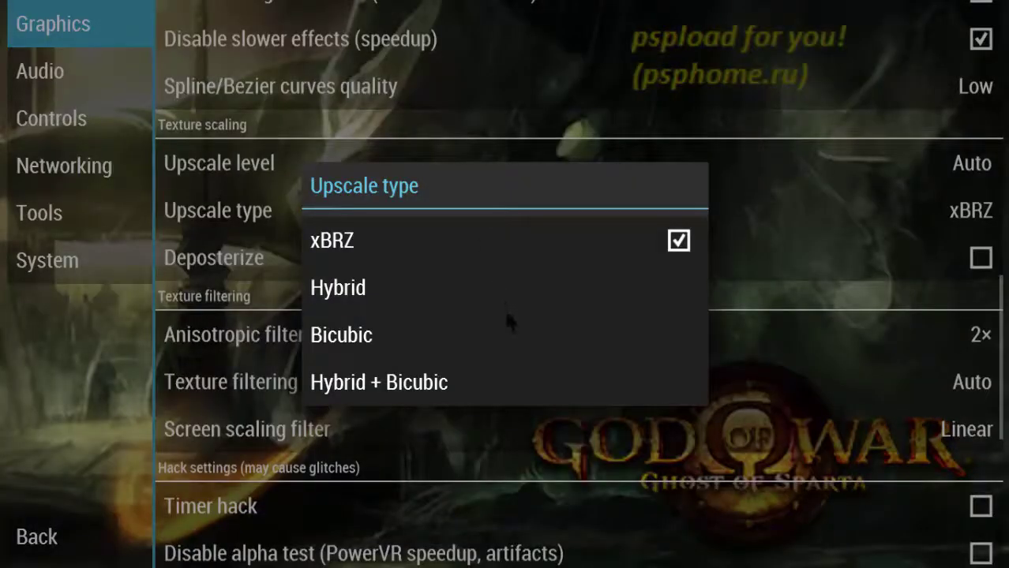
left_click(527, 335)
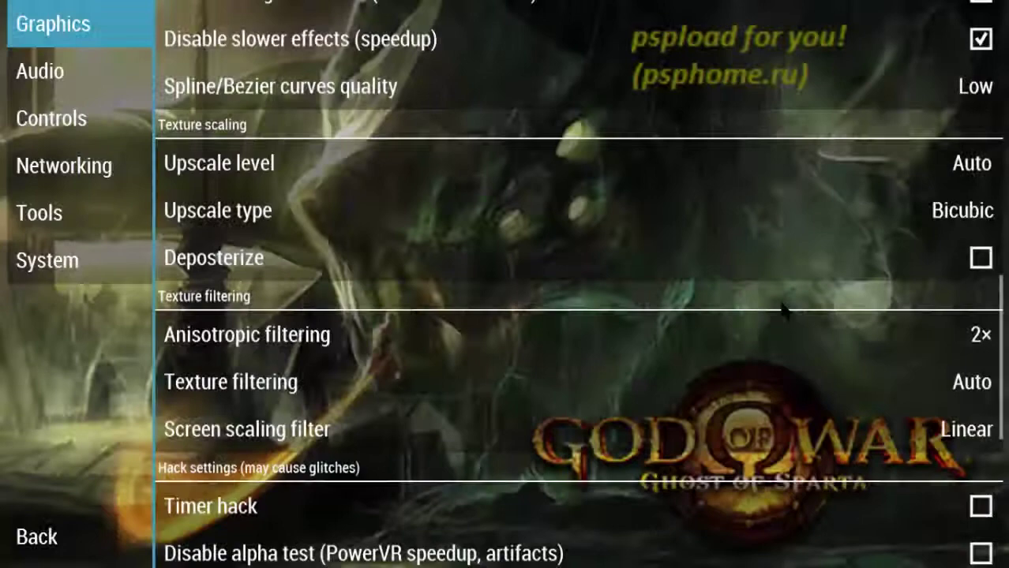
Turn on Disable alpha test and Texture coord speedhack in the hack settings
left_click(727, 347)
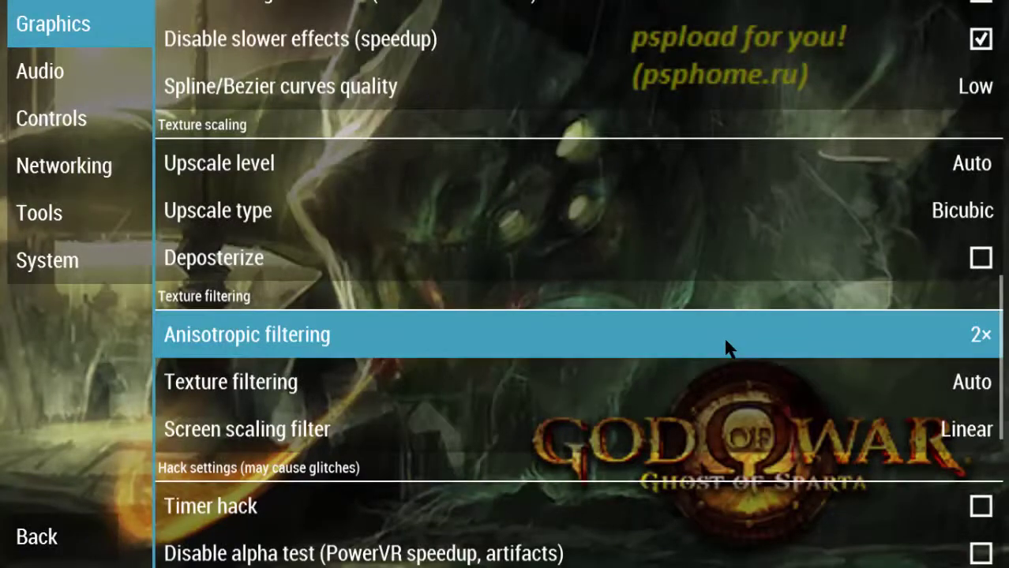
left_click_drag(727, 348, 726, 18)
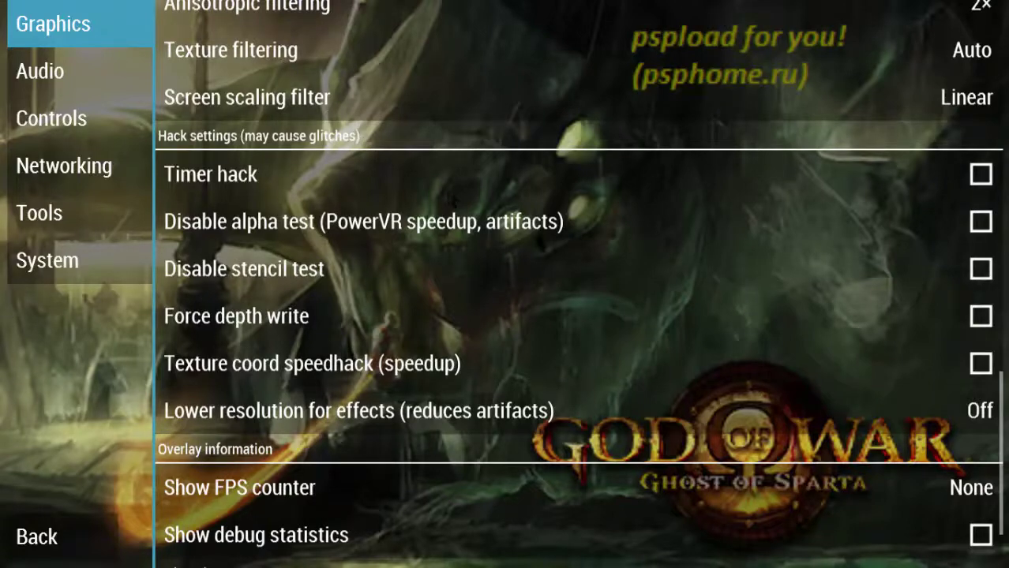
left_click(602, 237)
left_click(391, 382)
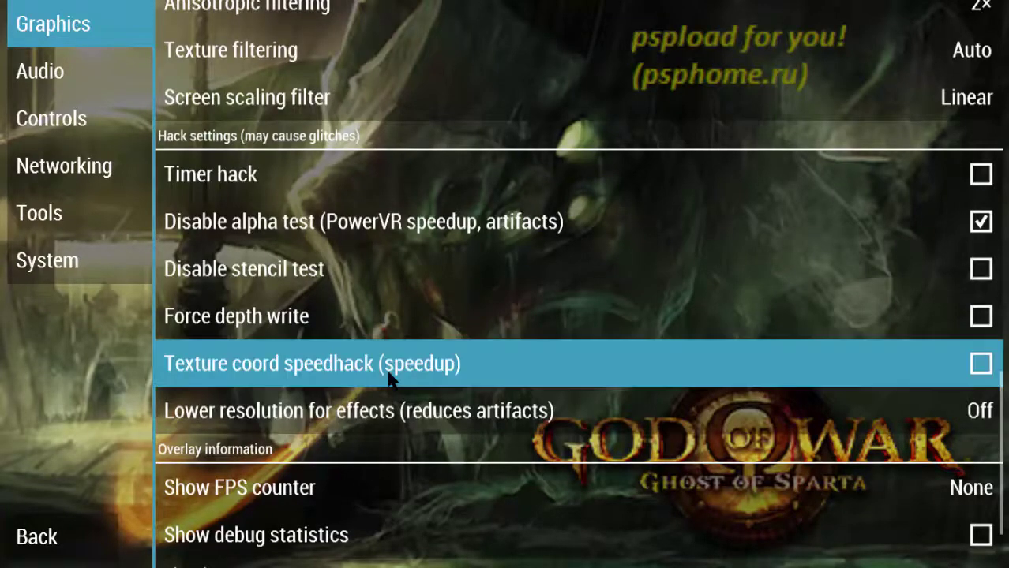
scroll(471, 168, "down", 3)
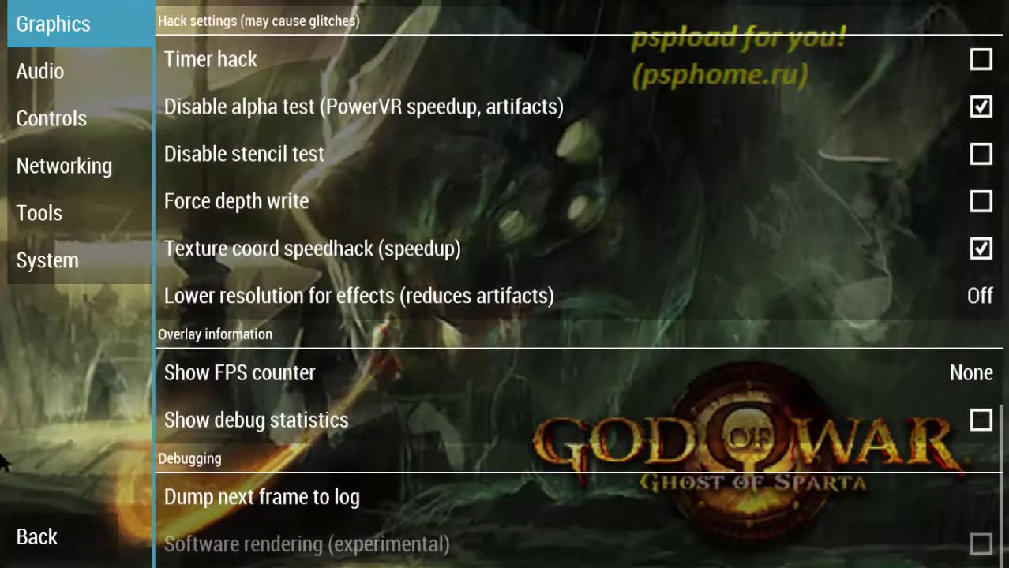
Return to the game and run and attack with the character to test the changed graphics settings
left_click(41, 538)
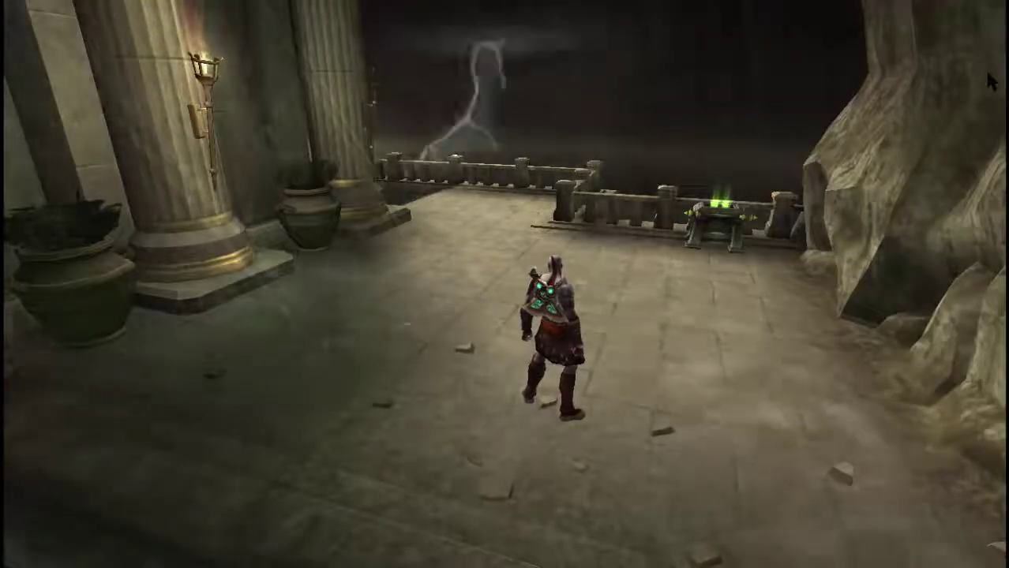
key("i")
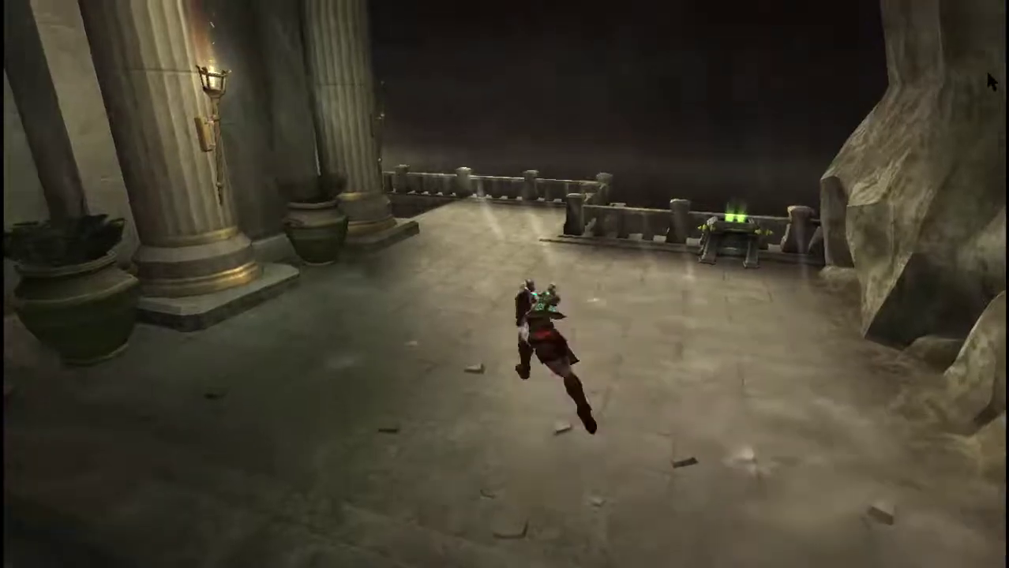
key("a")
key("a")
key("a")
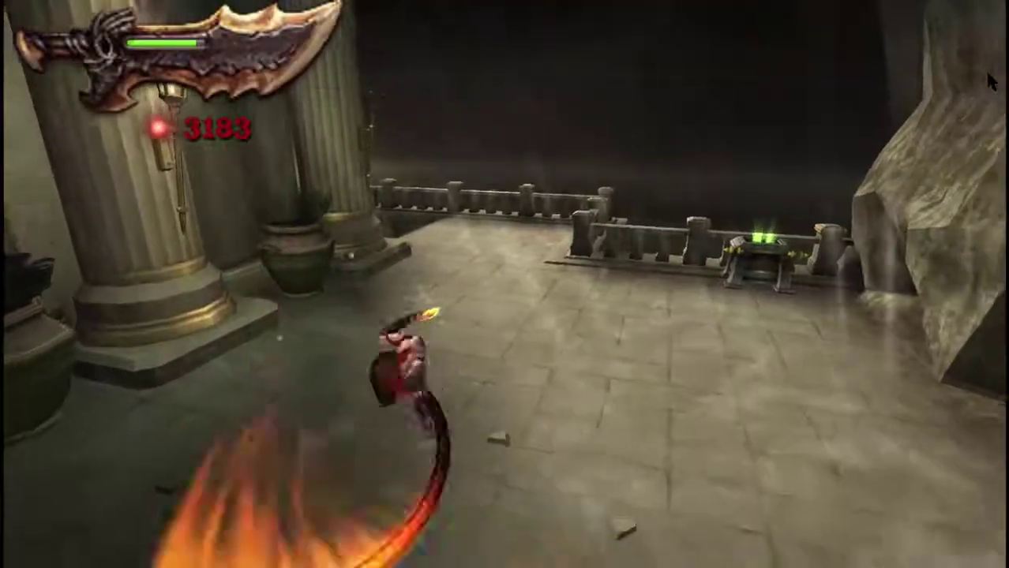
key("s")
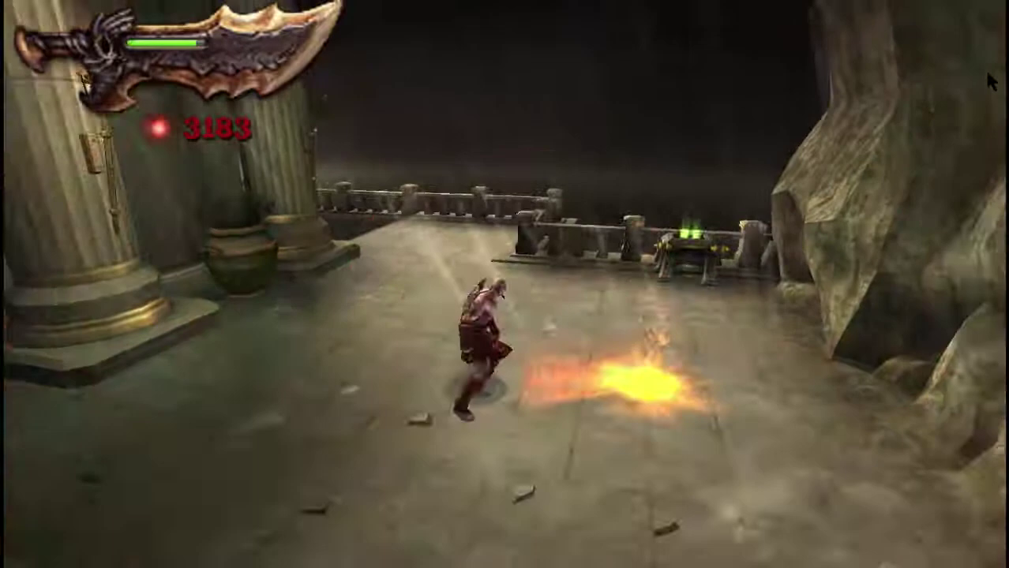
key("s")
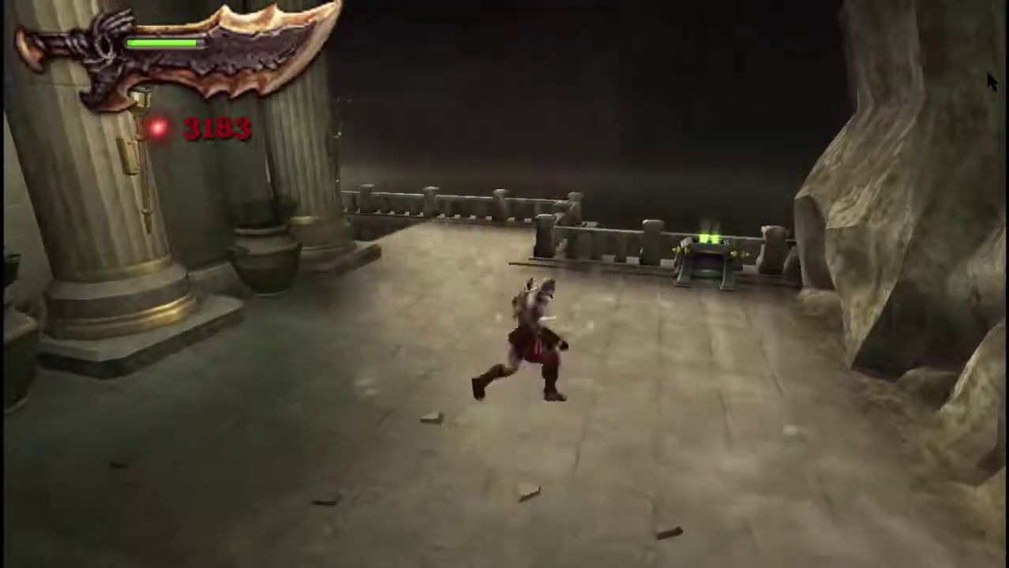
key("a")
key("a")
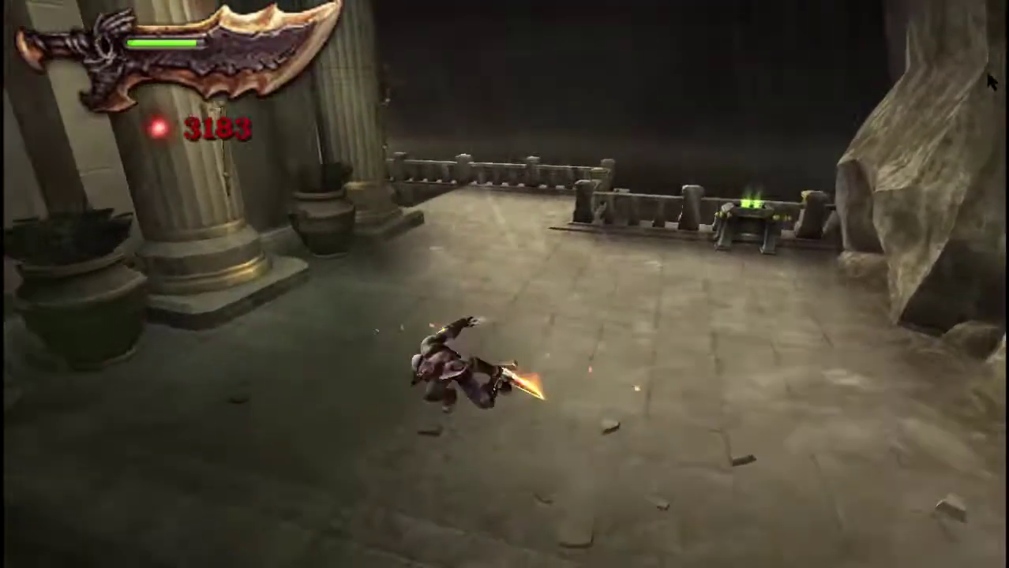
key("l")
Pause the game and set anisotropic filtering to 16× in the graphics settings
key("Escape")
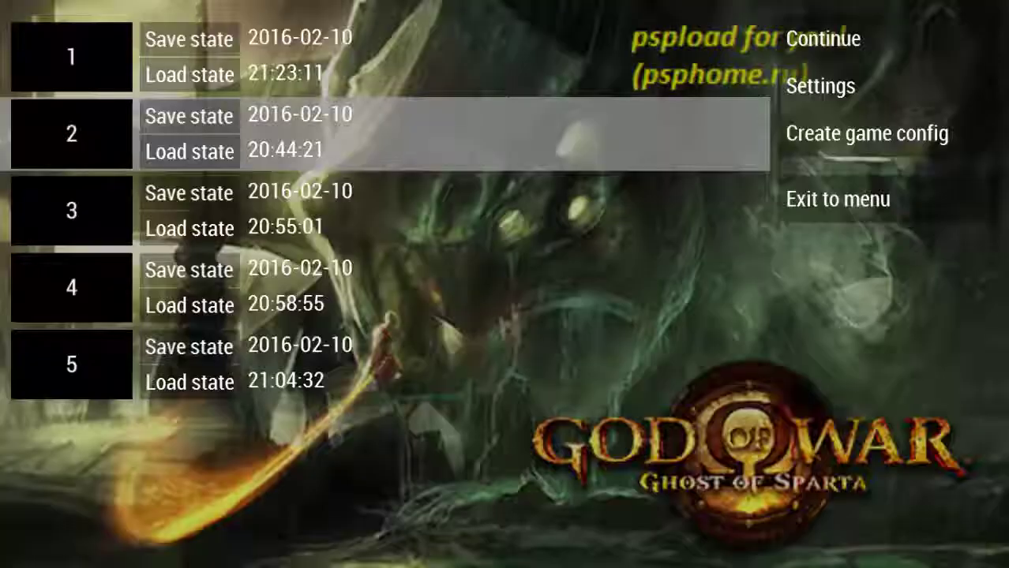
left_click(796, 99)
left_click(82, 167)
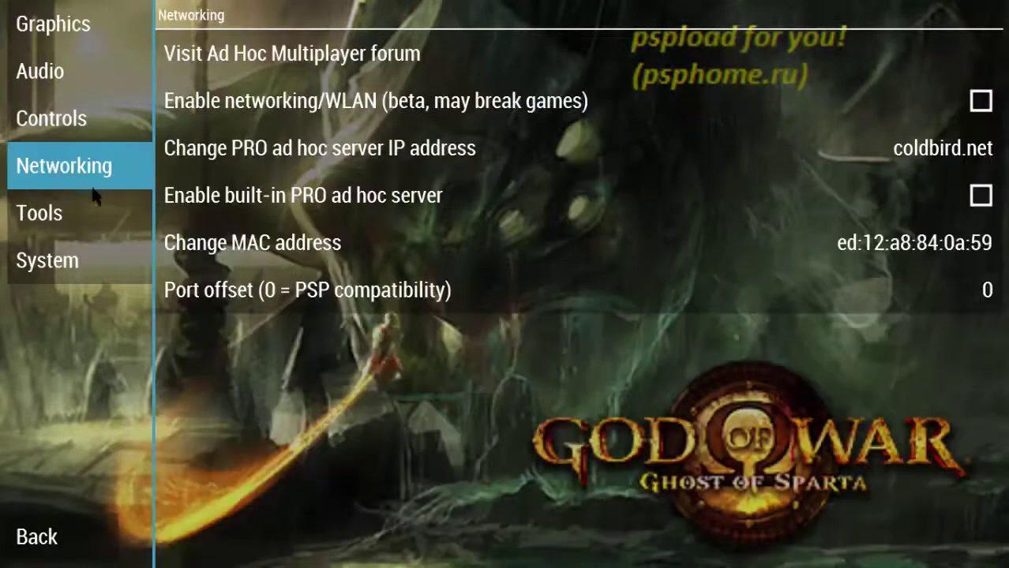
left_click(105, 224)
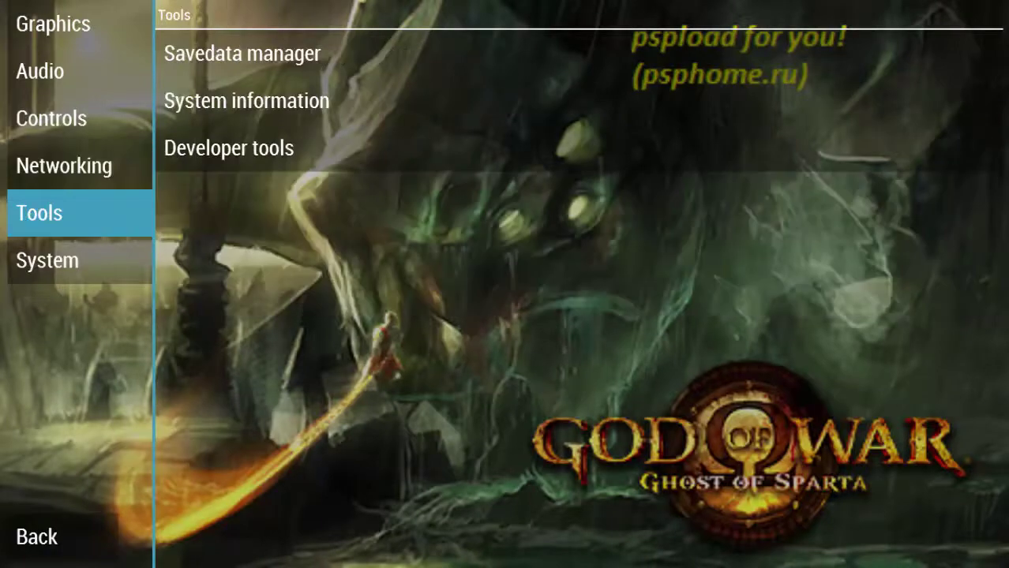
left_click(52, 71)
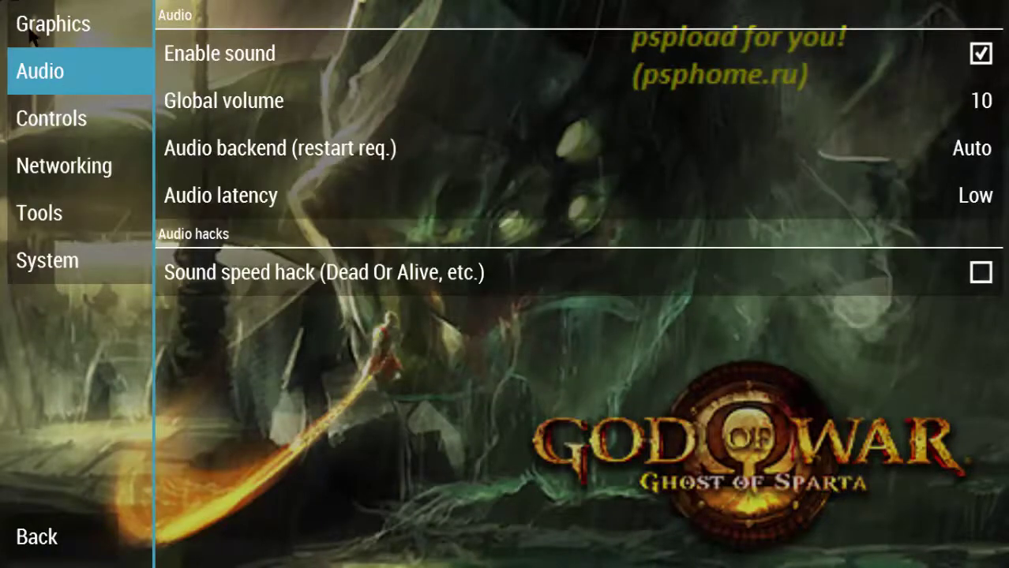
left_click(35, 32)
scroll(407, 99, "down", 10)
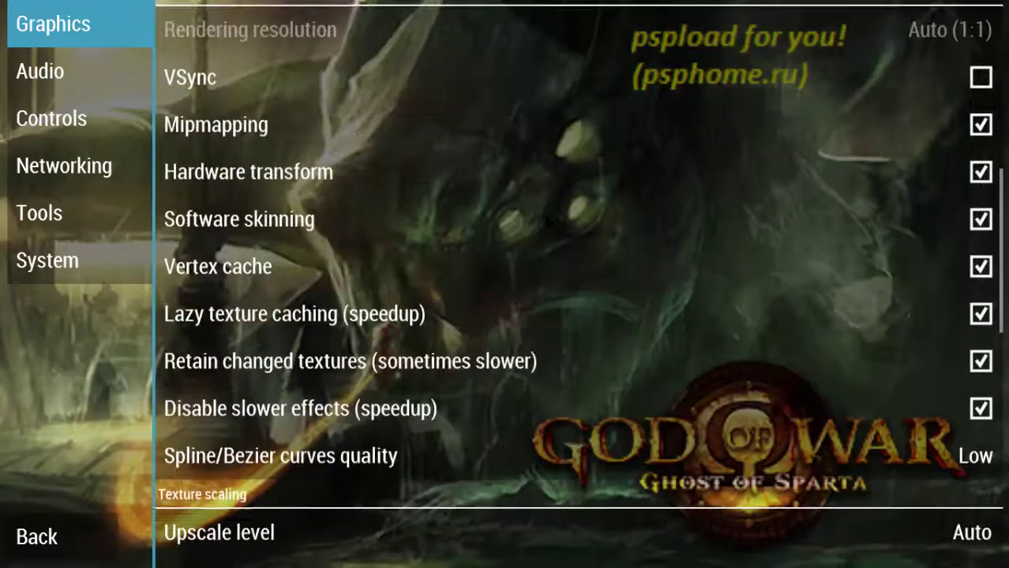
scroll(550, 221, "down", 5)
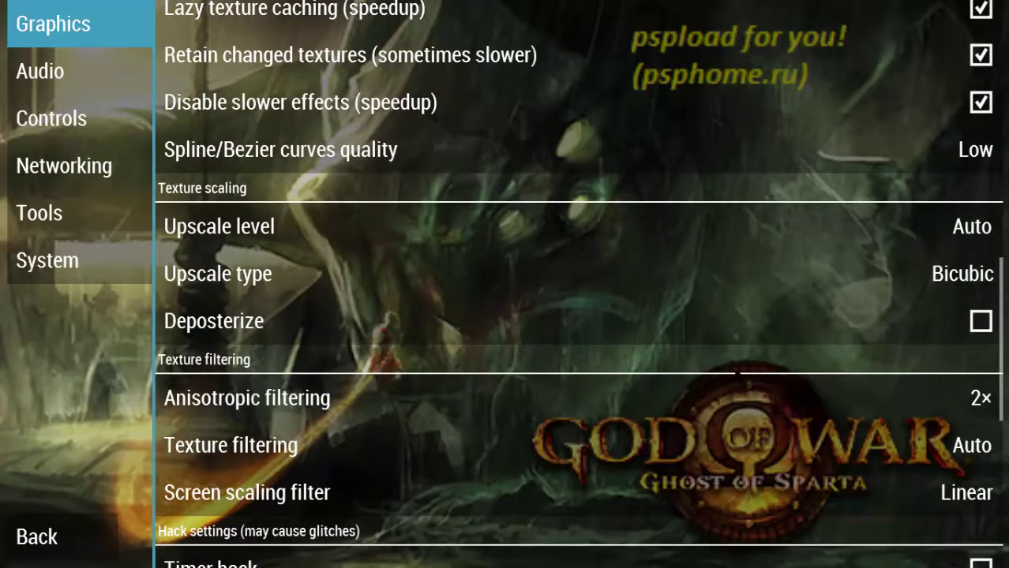
left_click(775, 397)
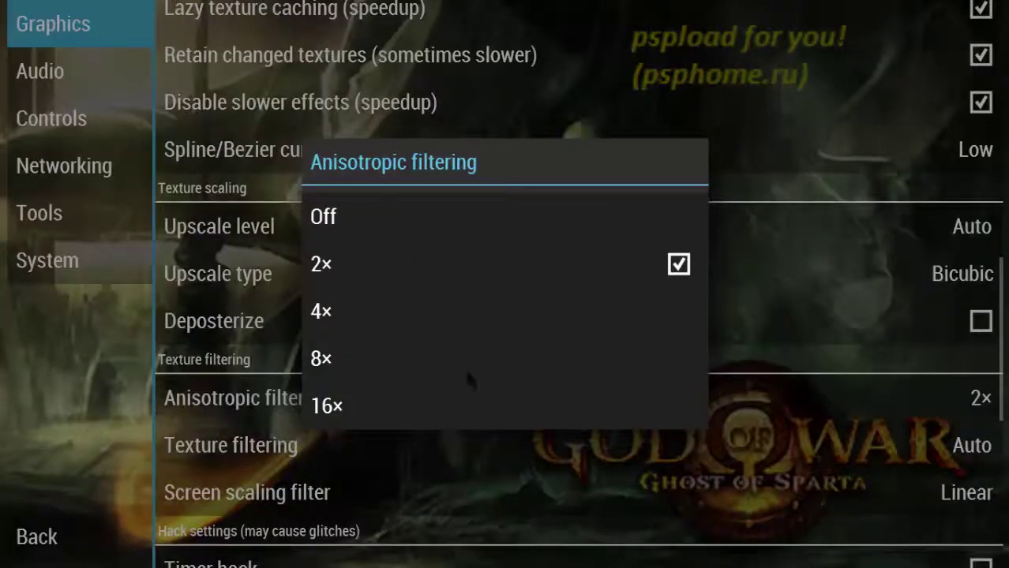
left_click(509, 401)
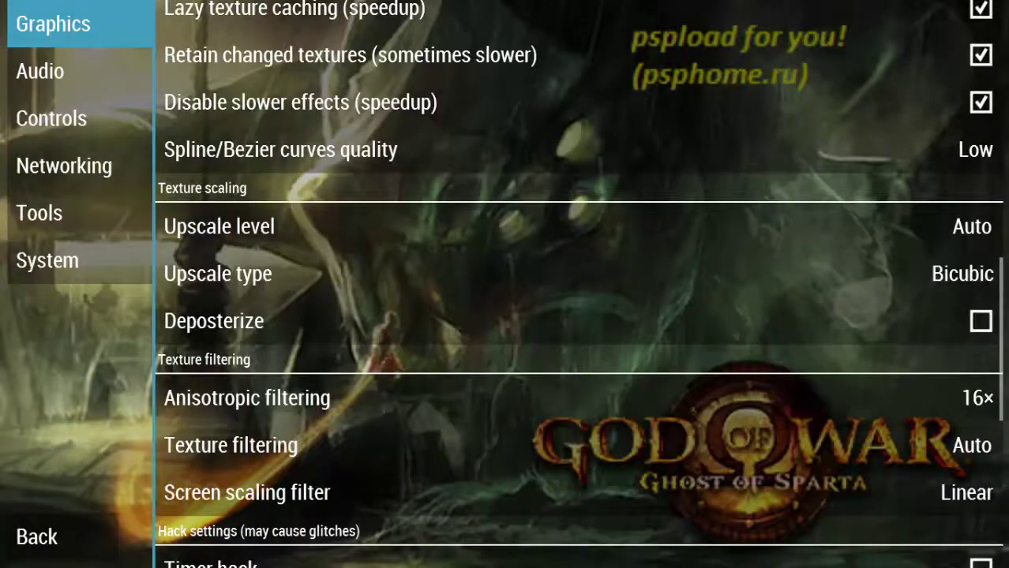
scroll(447, 372, "down", 5)
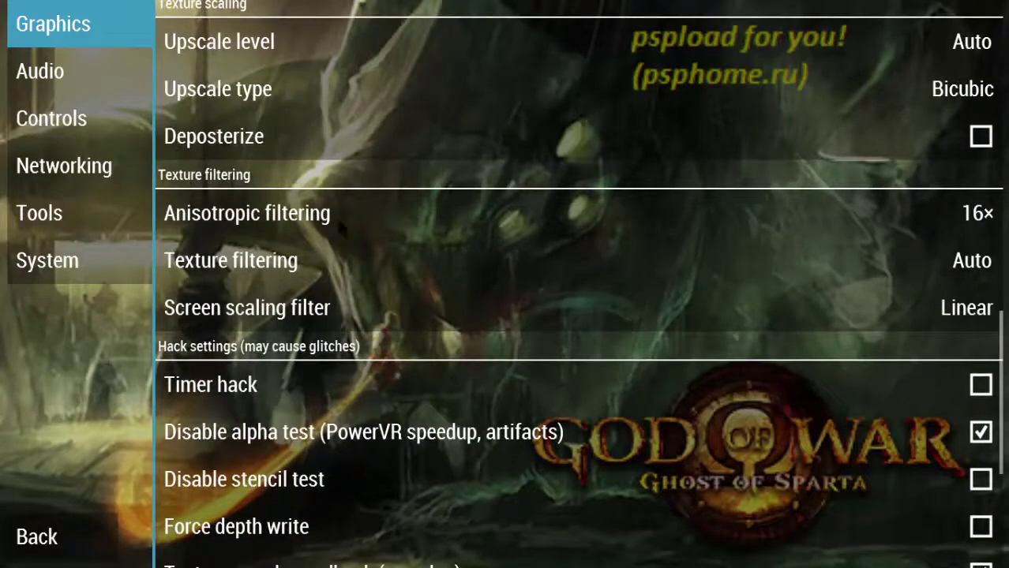
left_click(476, 259)
left_click(766, 332)
left_click(77, 526)
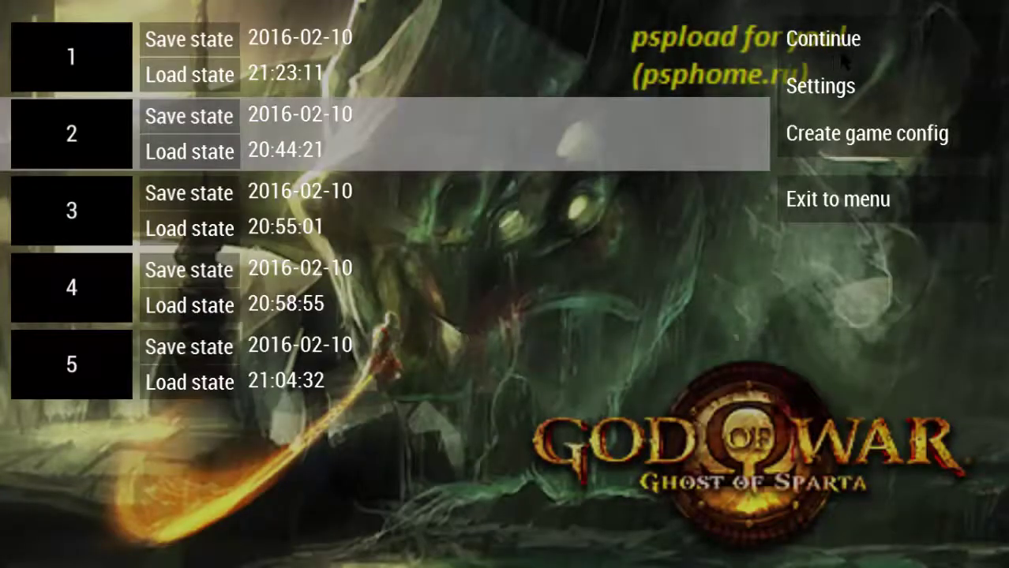
Resume the game and perform attacks on the terrace to check how the 16× filtering runs
left_click(836, 49)
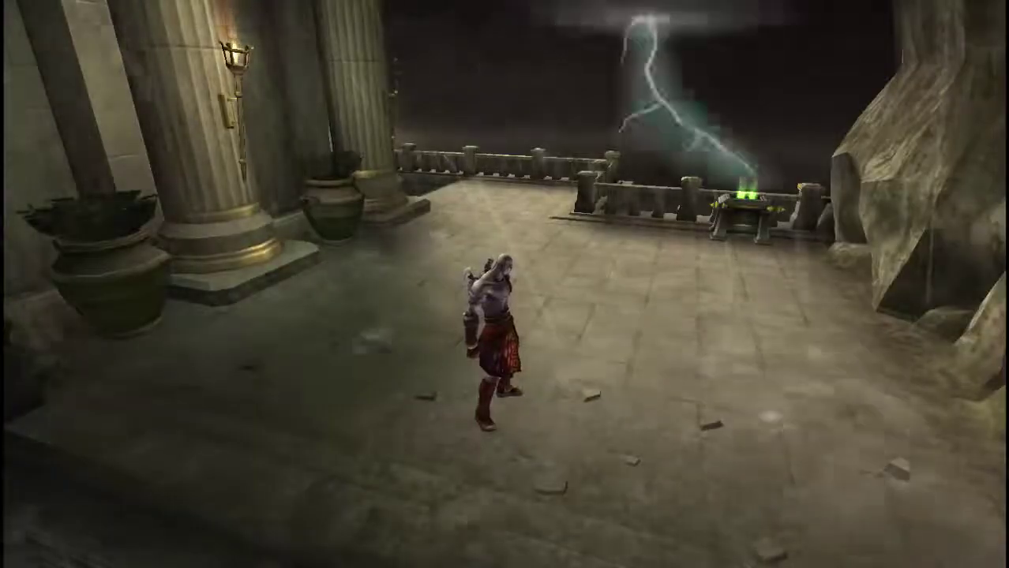
key("a")
key("a")
key("a")
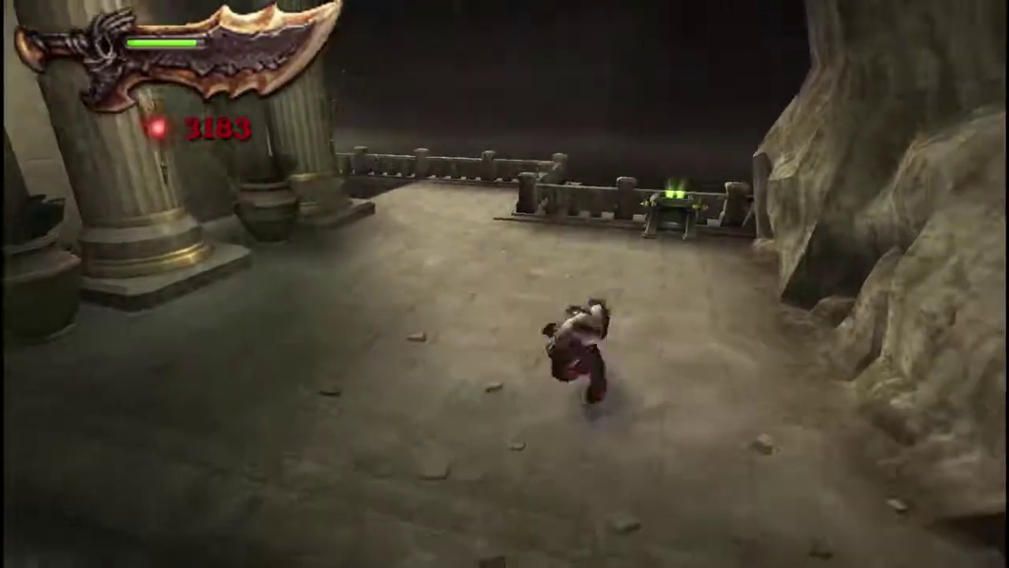
key("a")
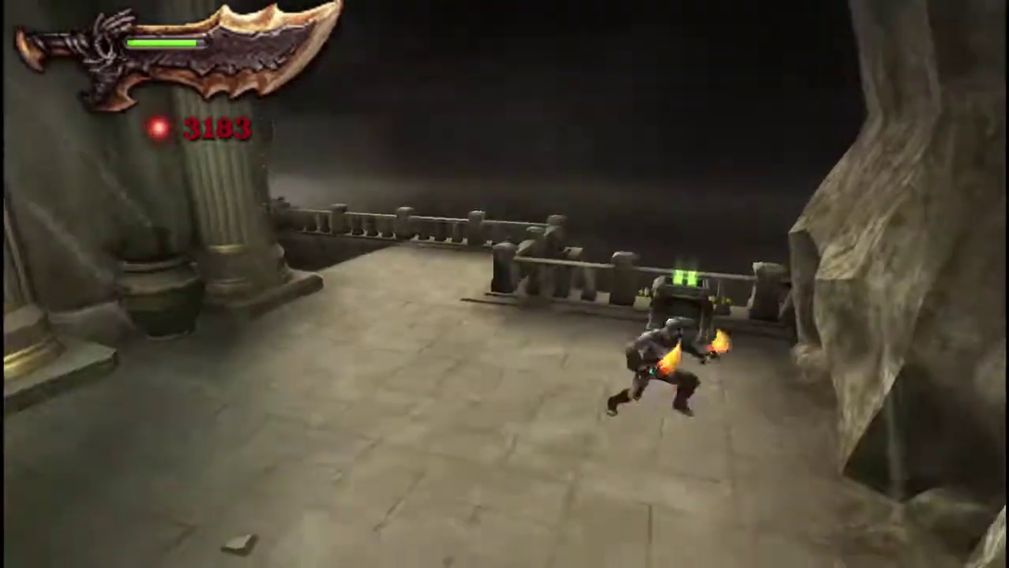
Exit the running game to the main menu and show the list of available games
key("Escape")
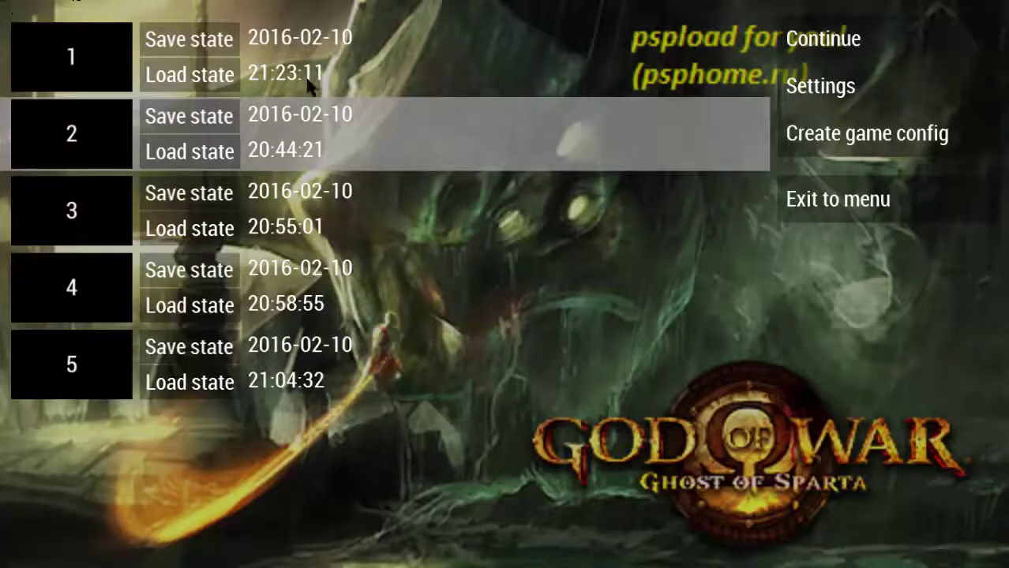
left_click(846, 203)
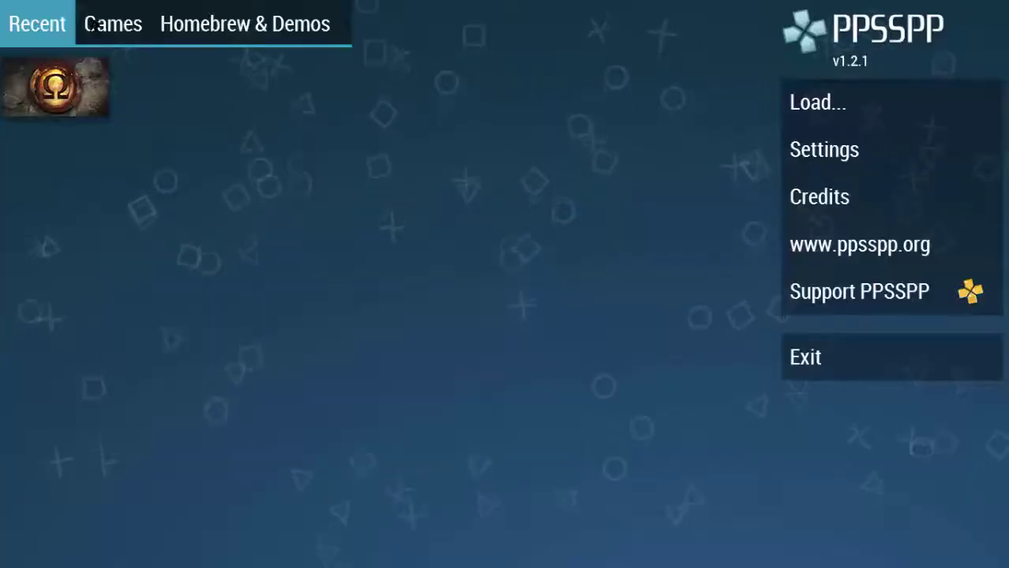
left_click(98, 23)
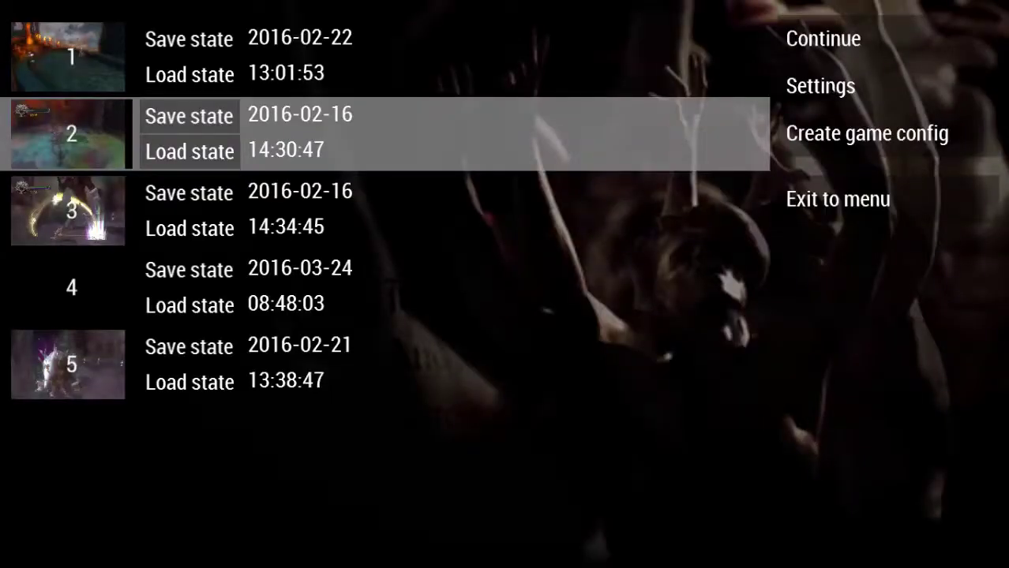
Set the rendering mode to Buffered rendering in the paused game's graphics settings
left_click(821, 85)
left_click(578, 100)
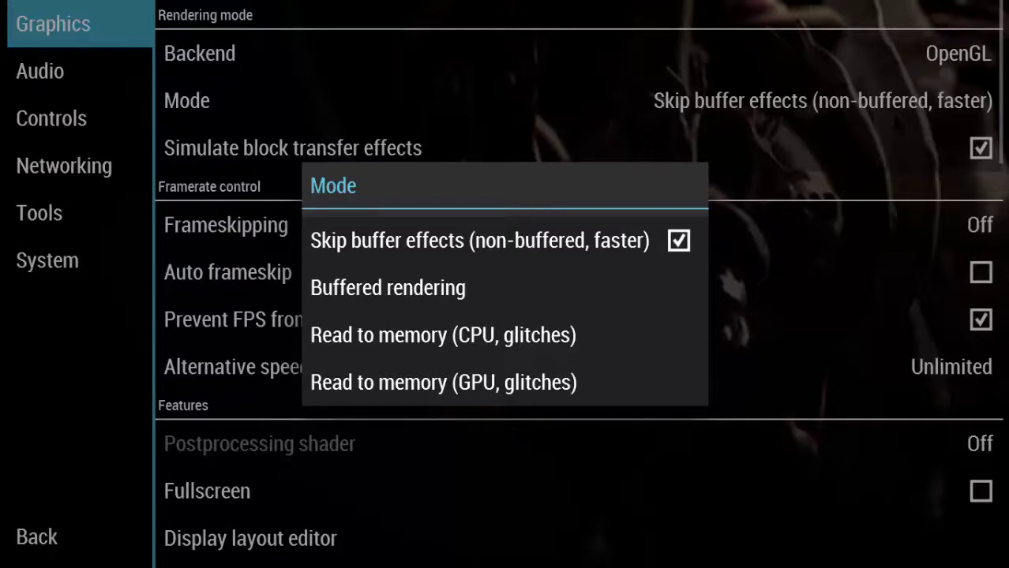
left_click(468, 288)
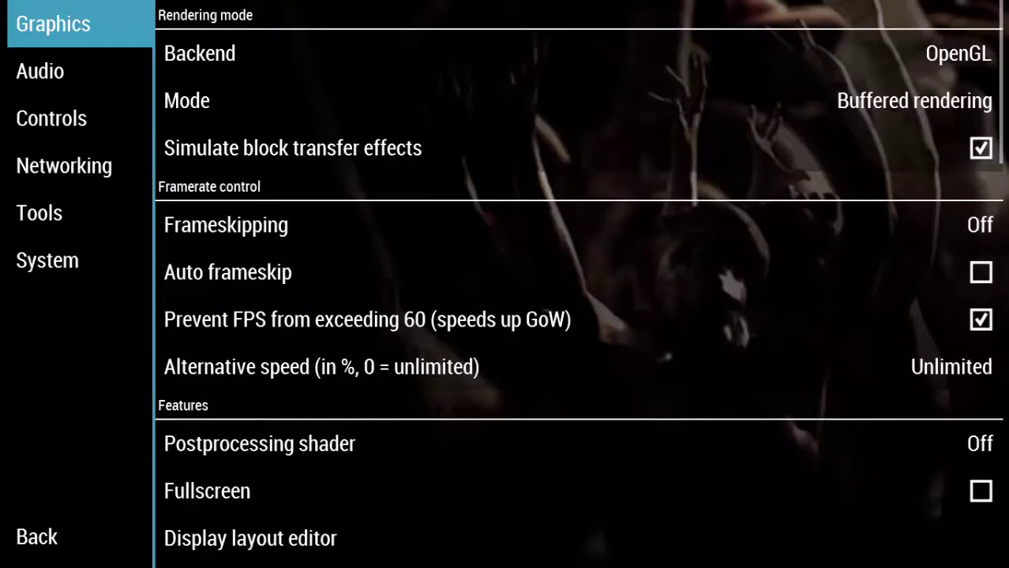
key("Escape")
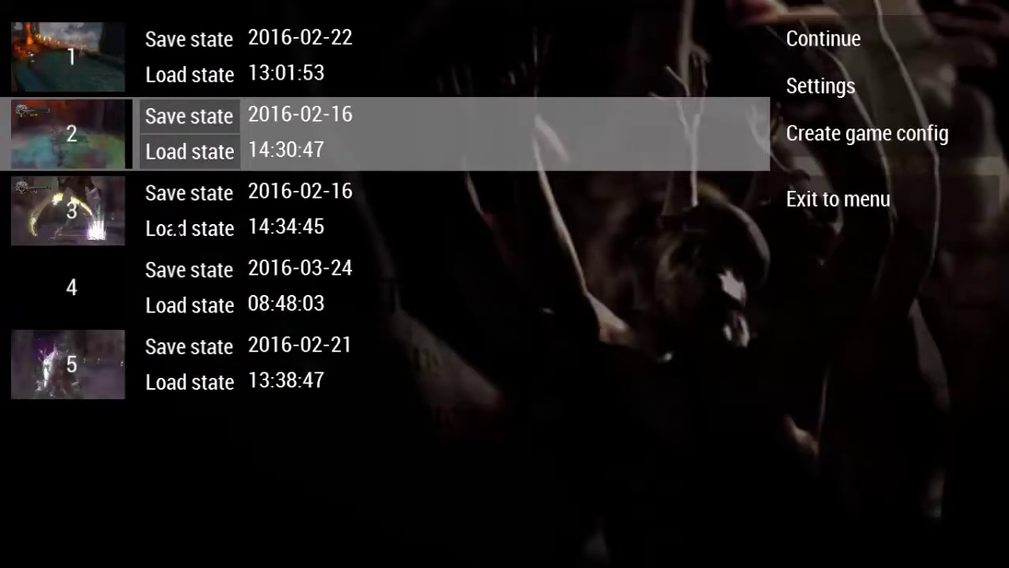
Load save state 3 to check the game's visuals and pause it again
left_click(178, 229)
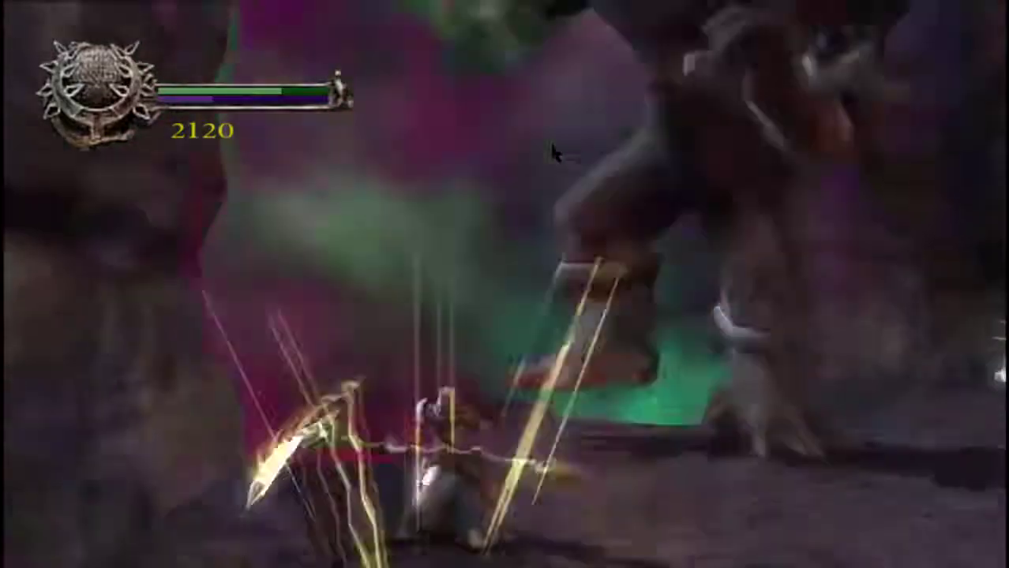
key("Escape")
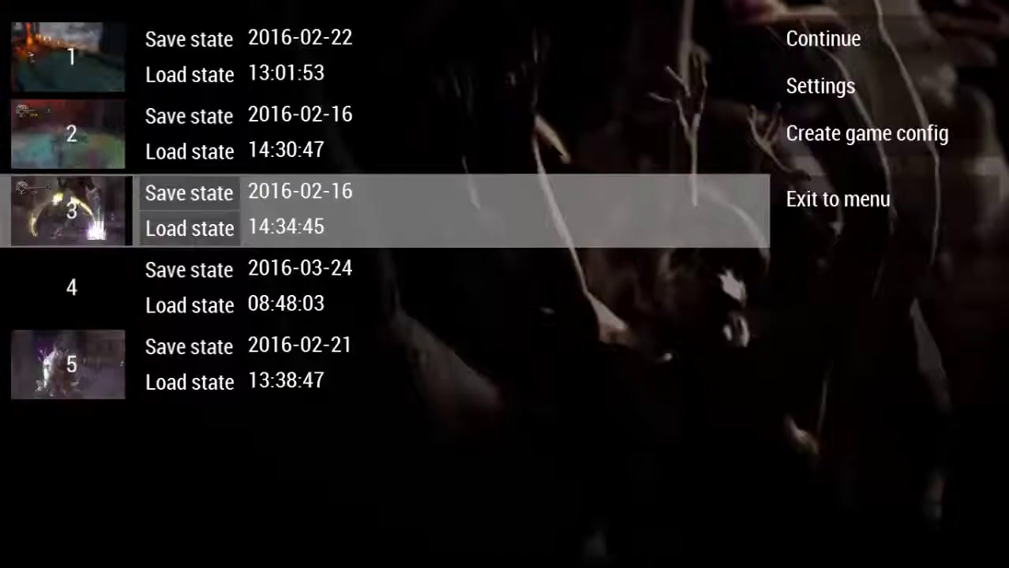
Exit the running game to the main menu and show the list of installed games
left_click(814, 203)
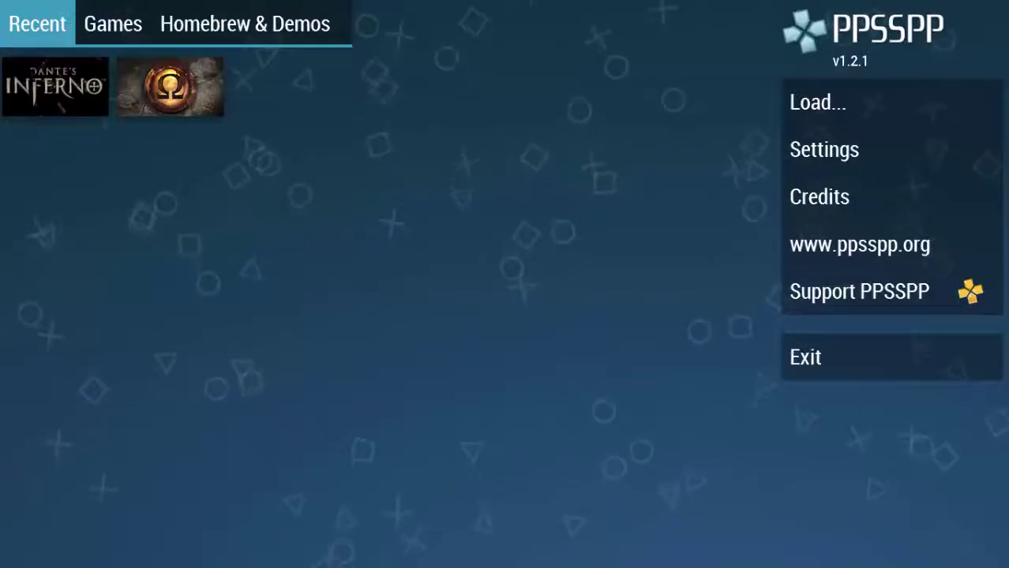
left_click(113, 24)
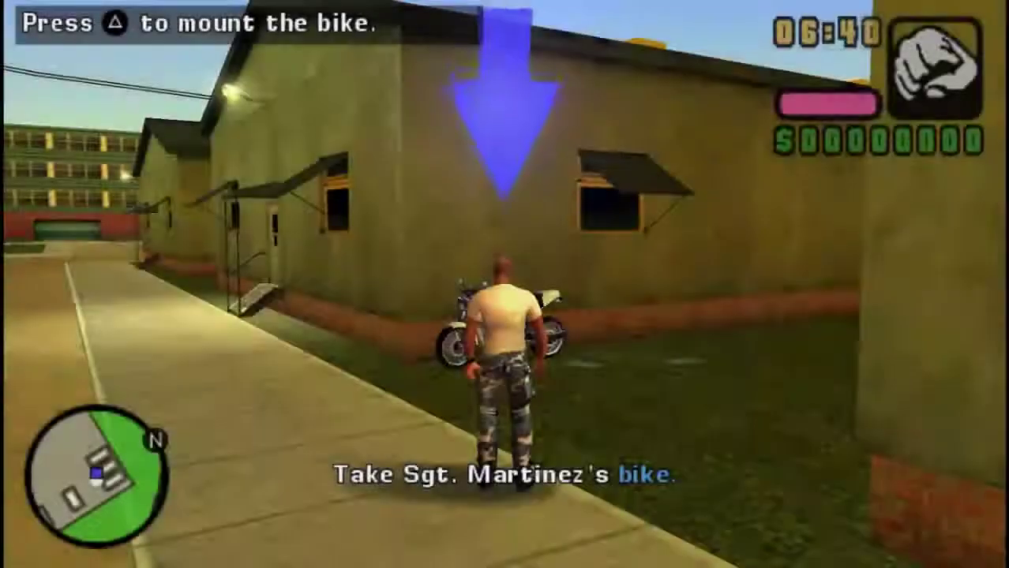
Walk up to Sgt. Martinez's bike in Grand Theft Auto: Vice City Stories and mount it
key("i")
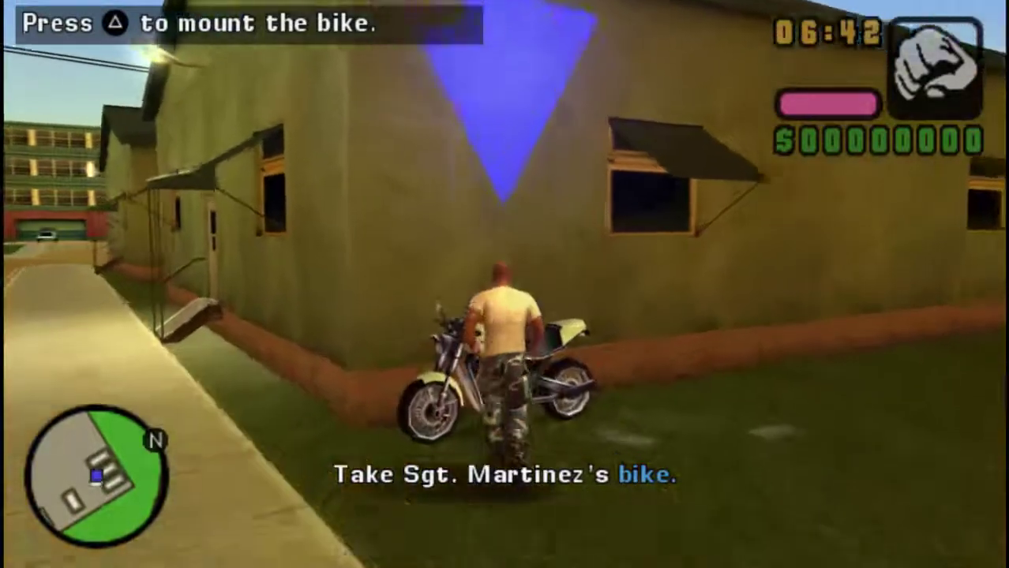
key("s")
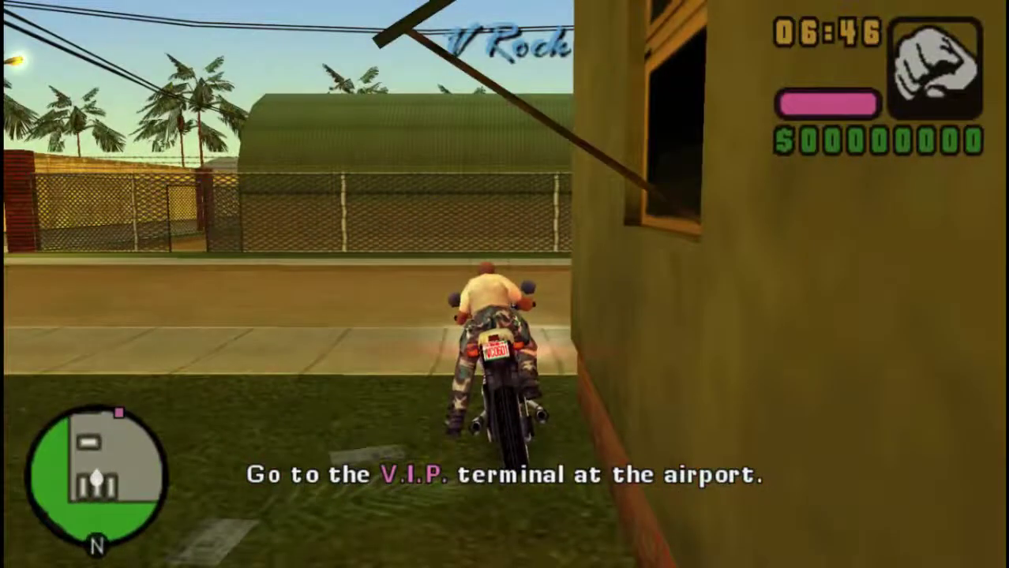
key("i")
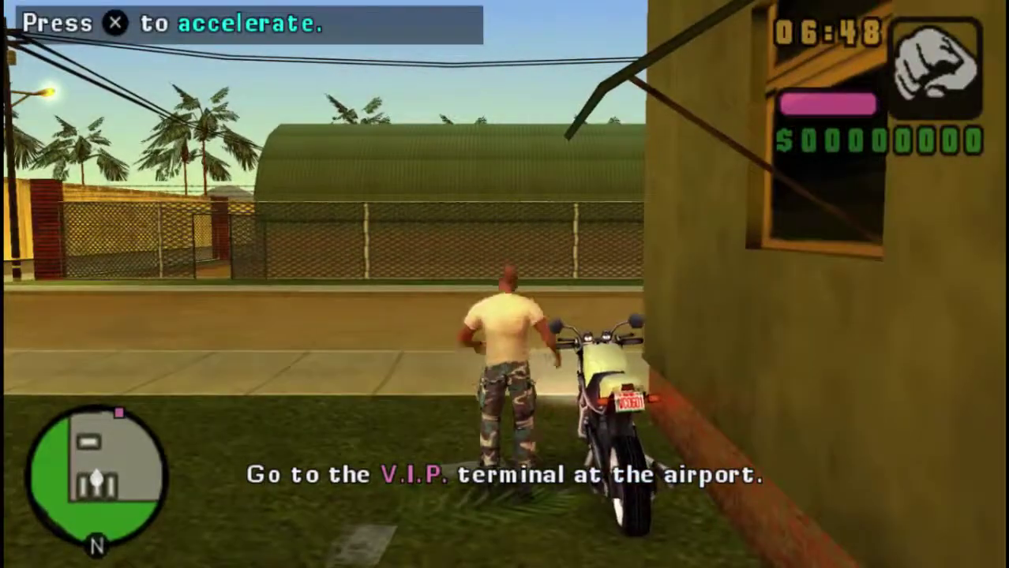
key("s")
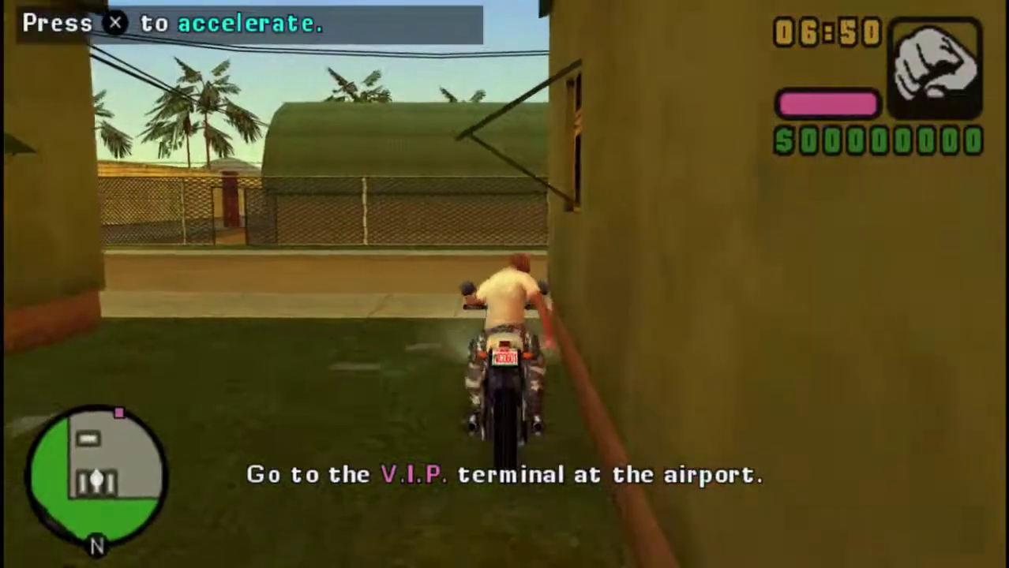
Ride the bike through the army base towards the V.I.P. terminal to check how the game runs
key("x")
key("Right")
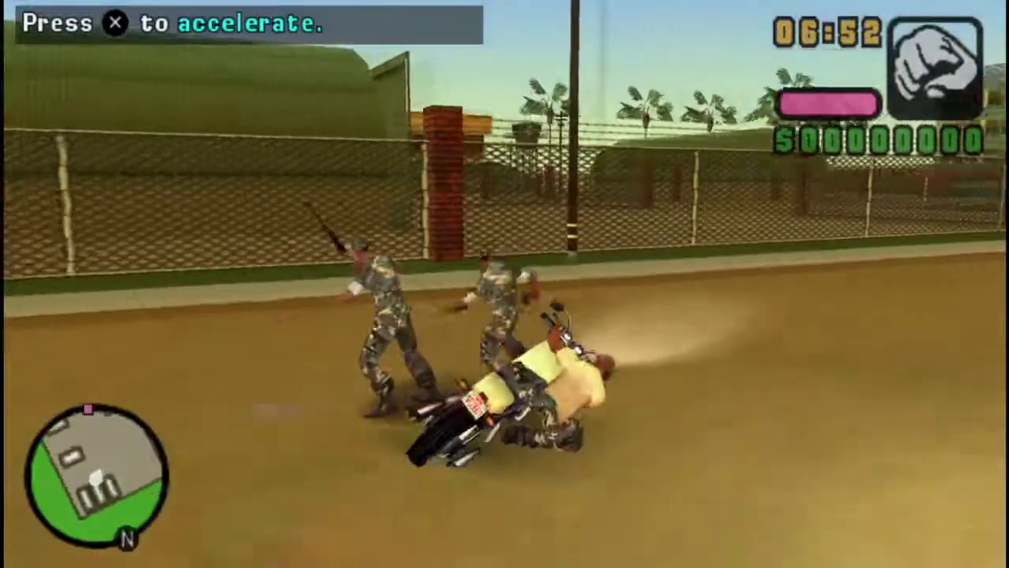
key("Left")
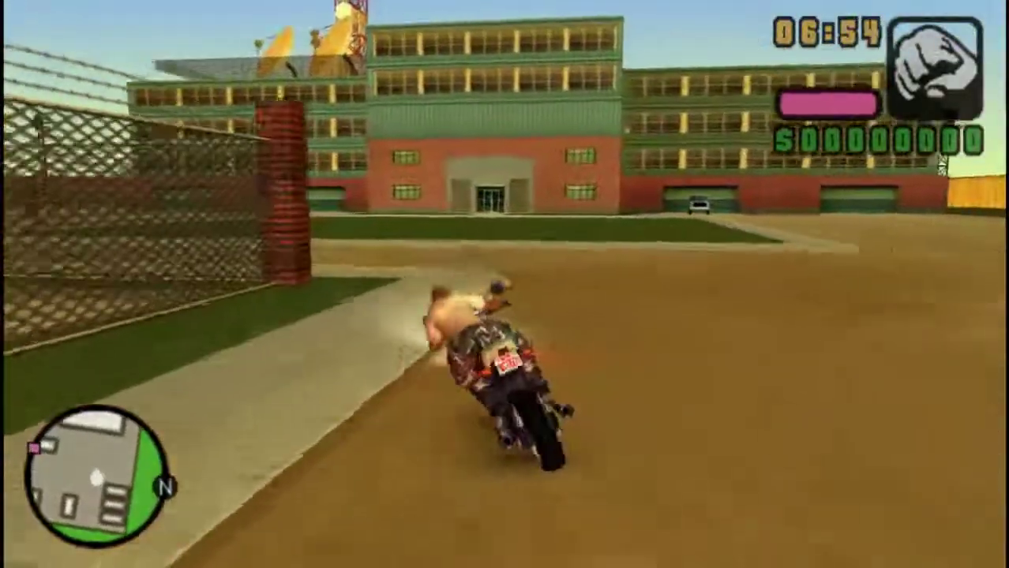
key("Left")
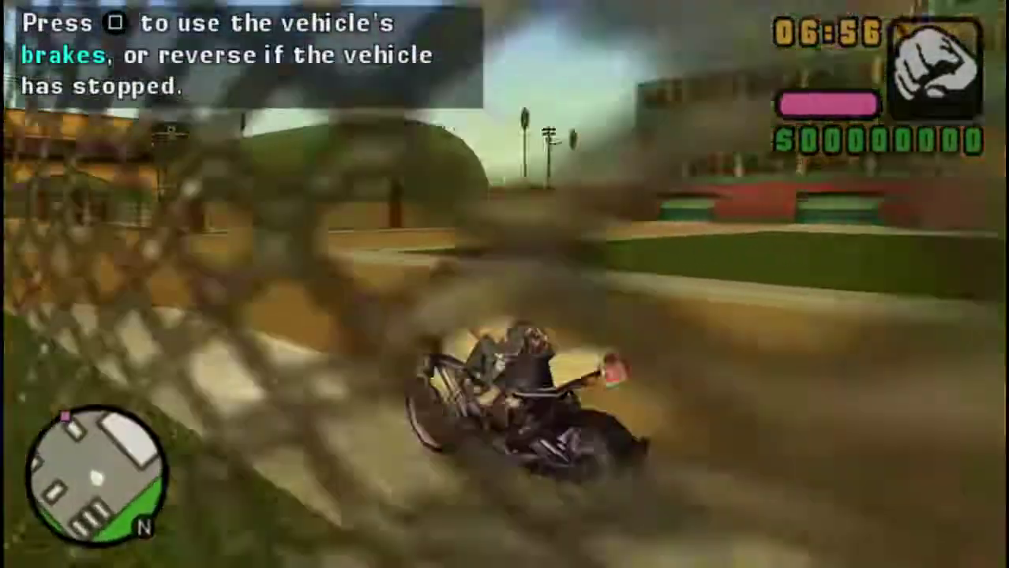
key("Right")
key("Left")
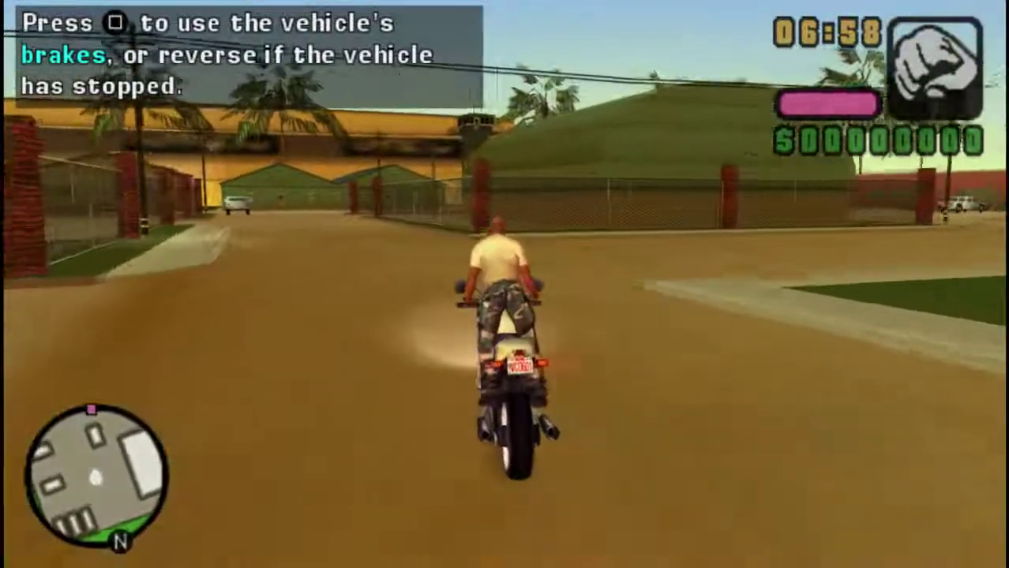
key("Left")
key("Right")
key("Left")
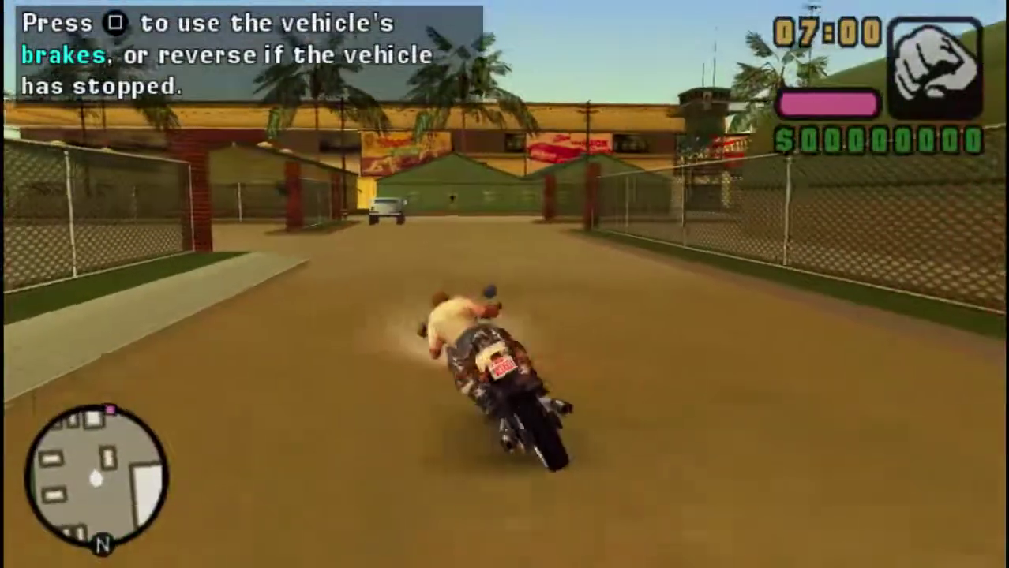
key("Right")
key("Left")
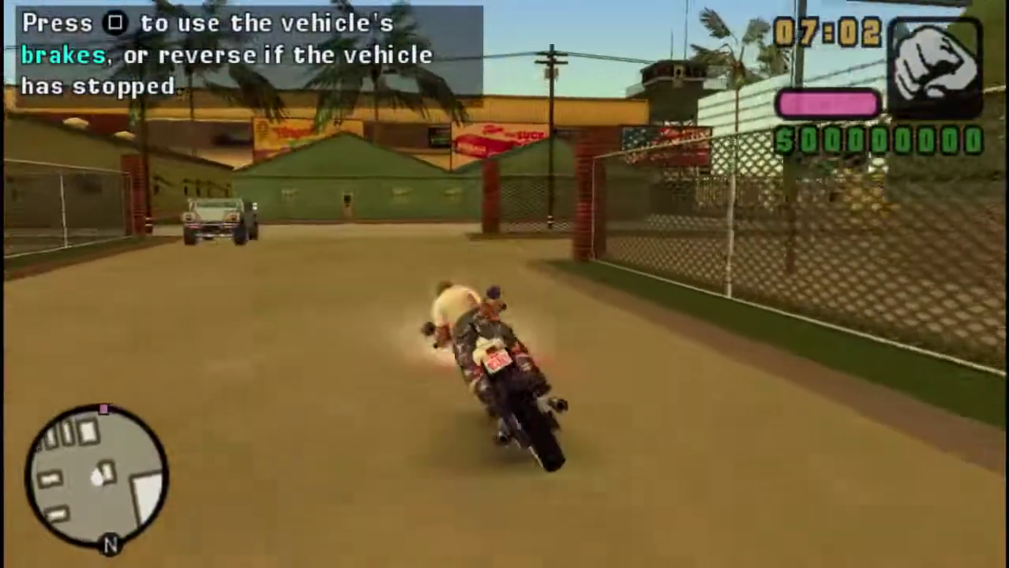
key("Right")
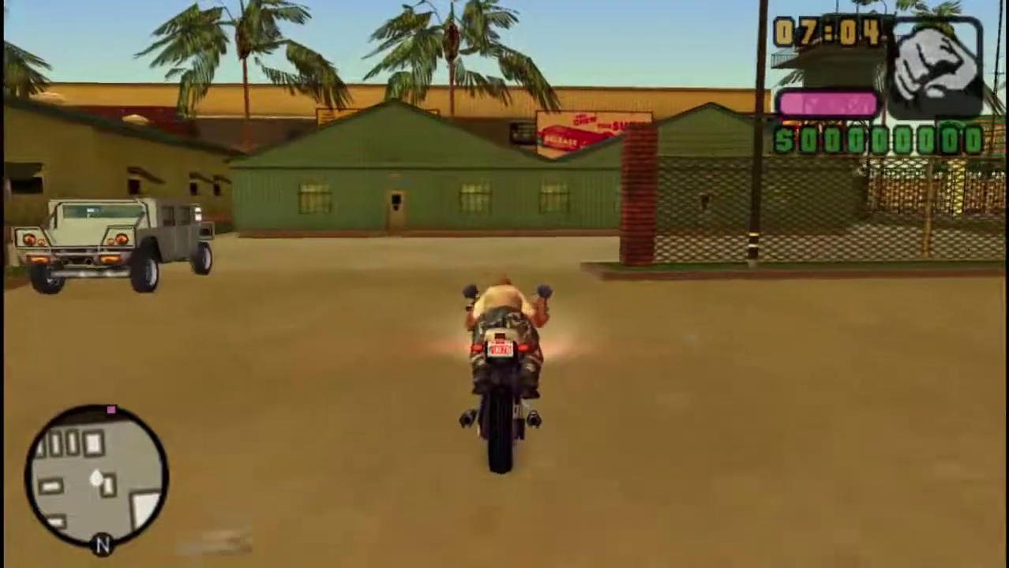
key("Right")
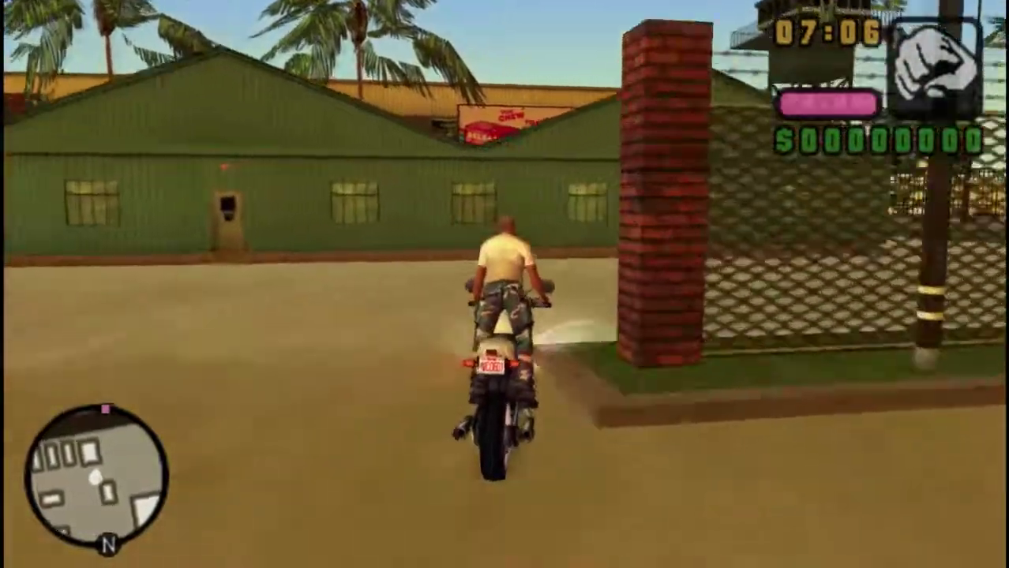
key("Left")
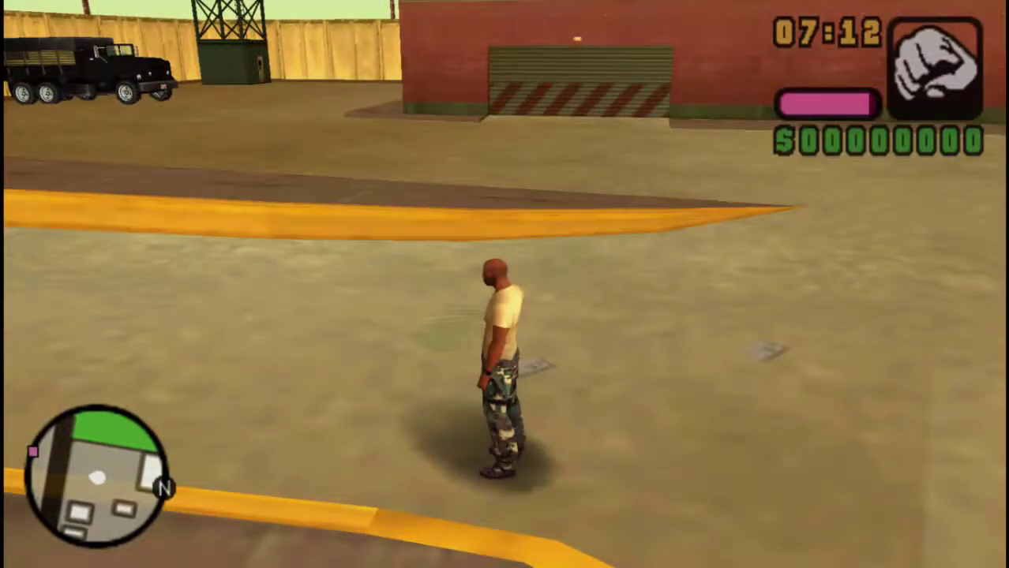
Pause Vice City Stories, exit it to the main menu and show the list of games
key("Escape")
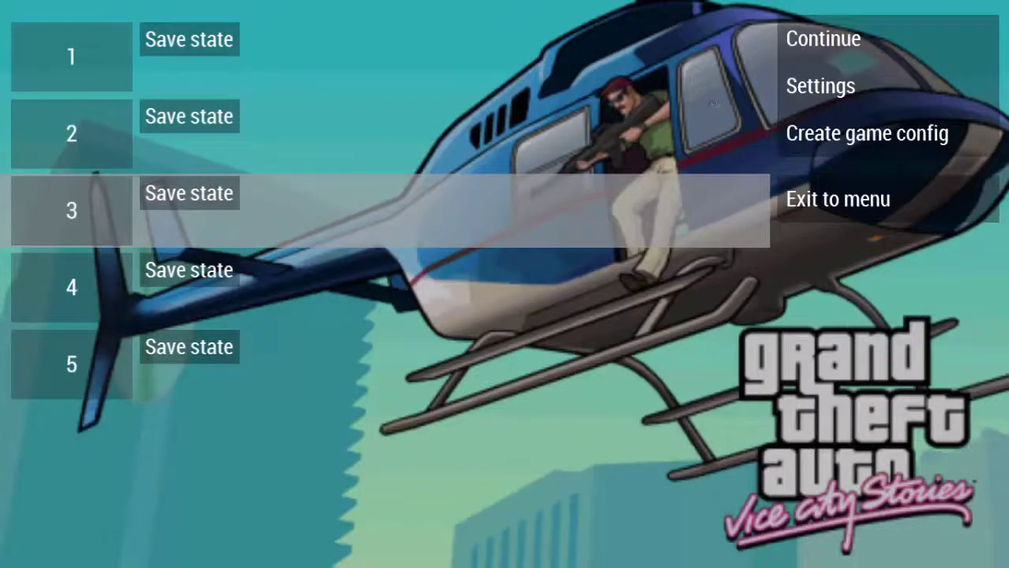
left_click(837, 199)
left_click(118, 24)
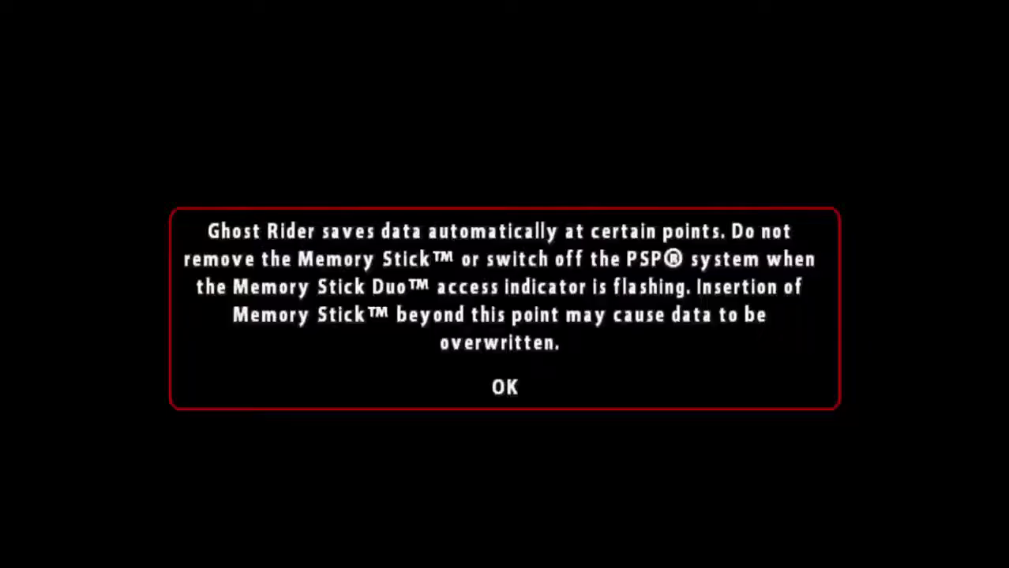
key("Escape")
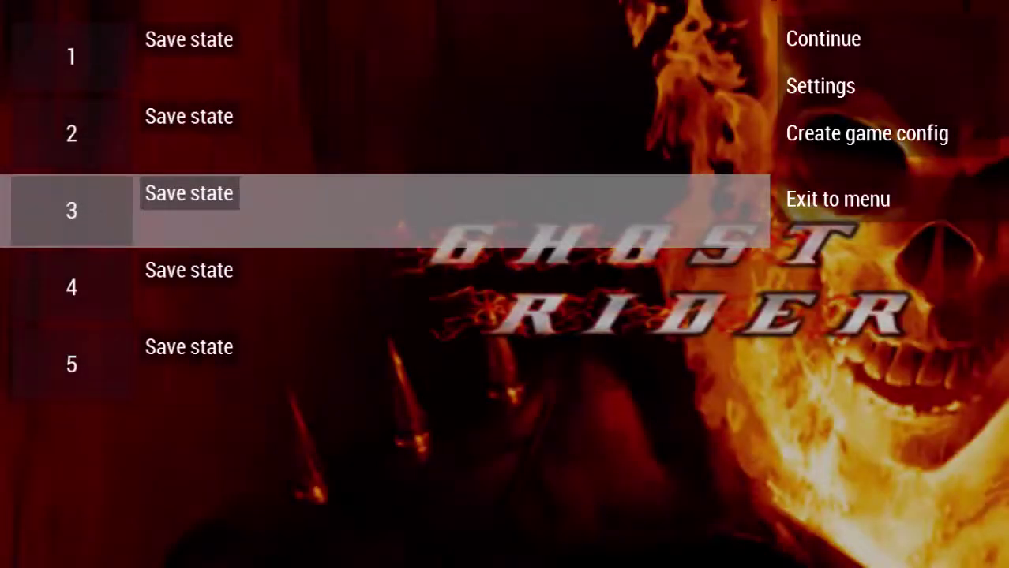
key("Escape")
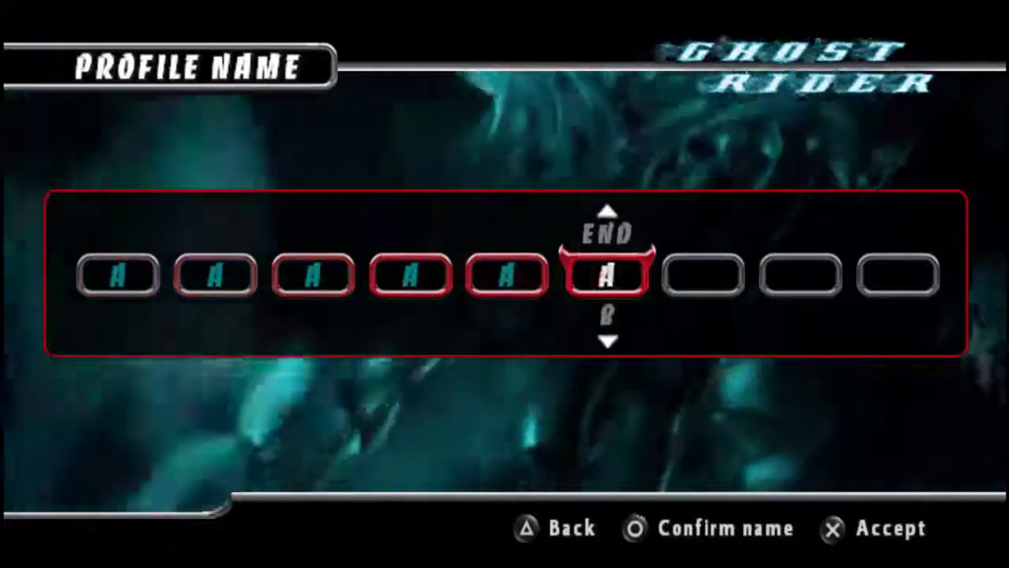
Fill in the Ghost Rider profile name as AAAAAAAAA and the player tag as AAA
key("z")
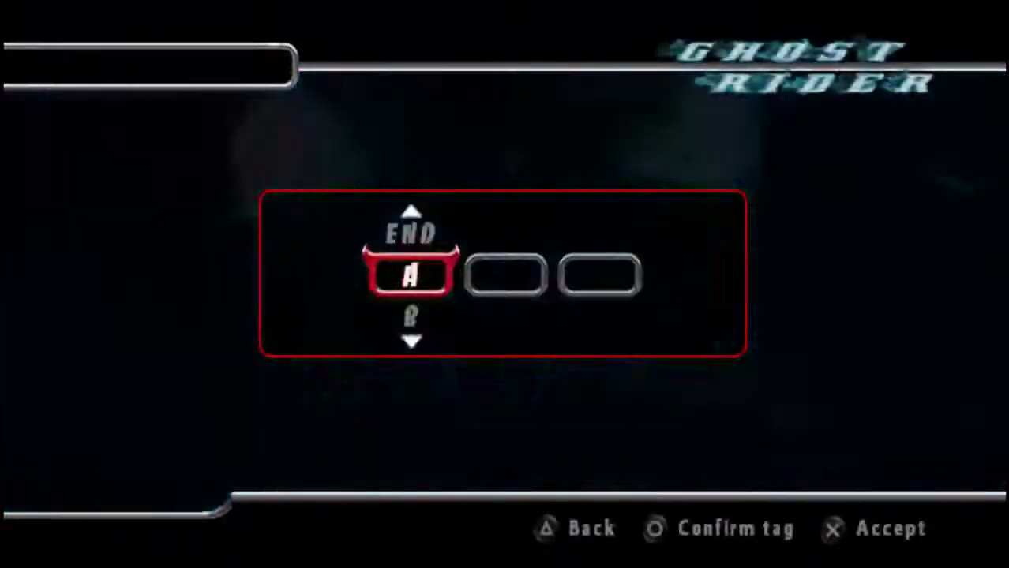
key("z")
key("z")
key("z")
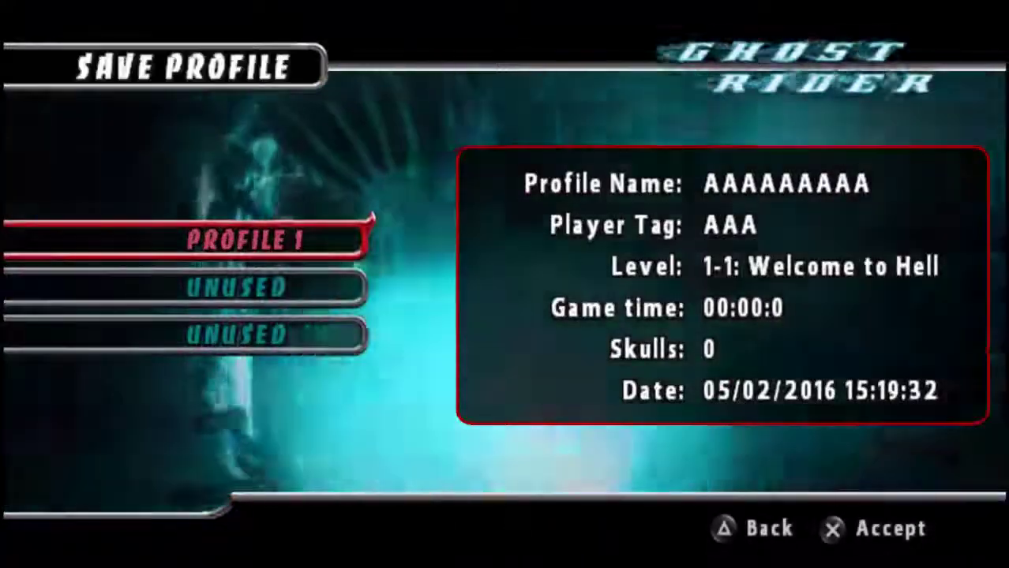
Save the new profile in the Profile 1 slot and start the first game mode
key("z")
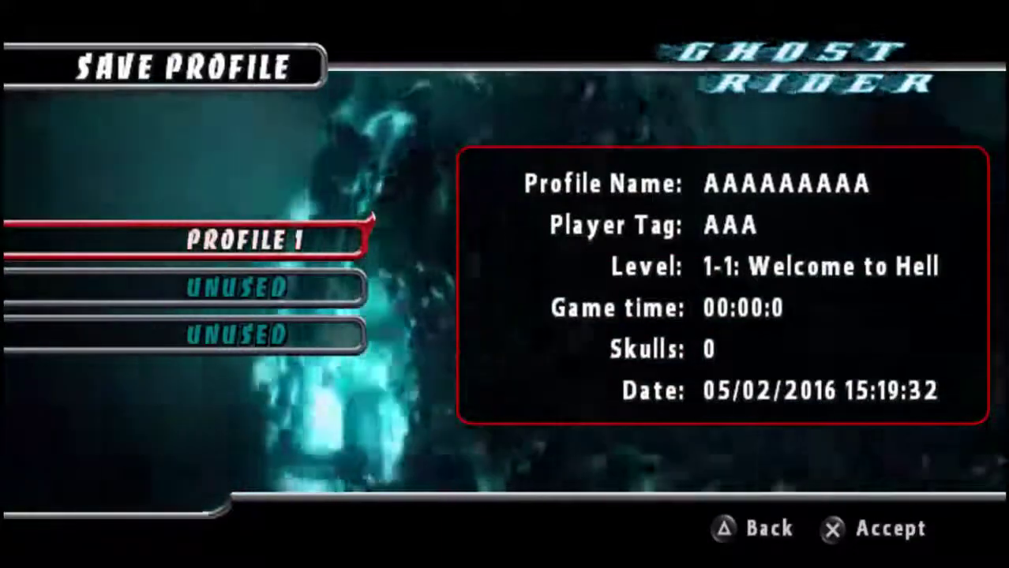
key("Return")
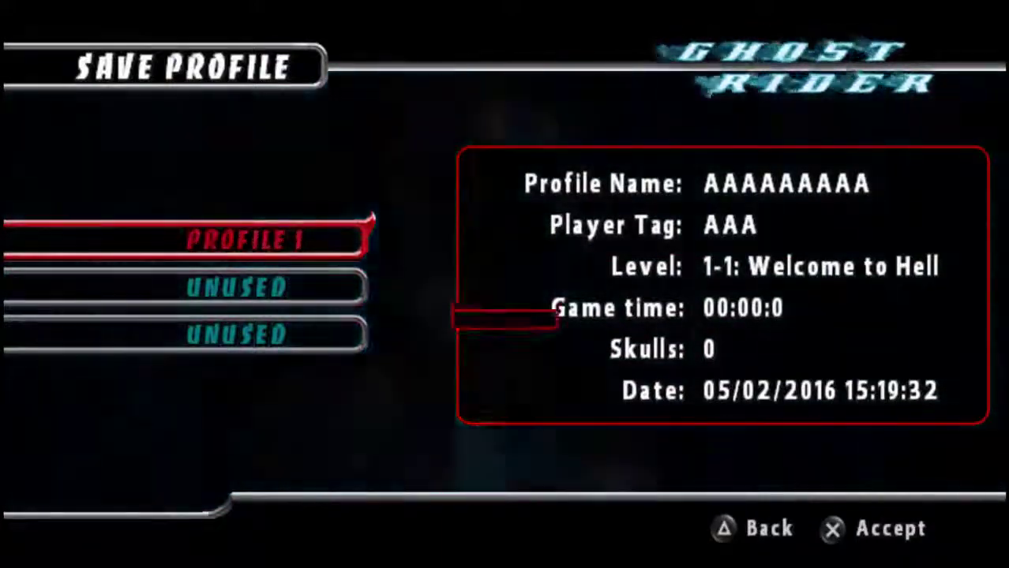
key("Down")
key("Return")
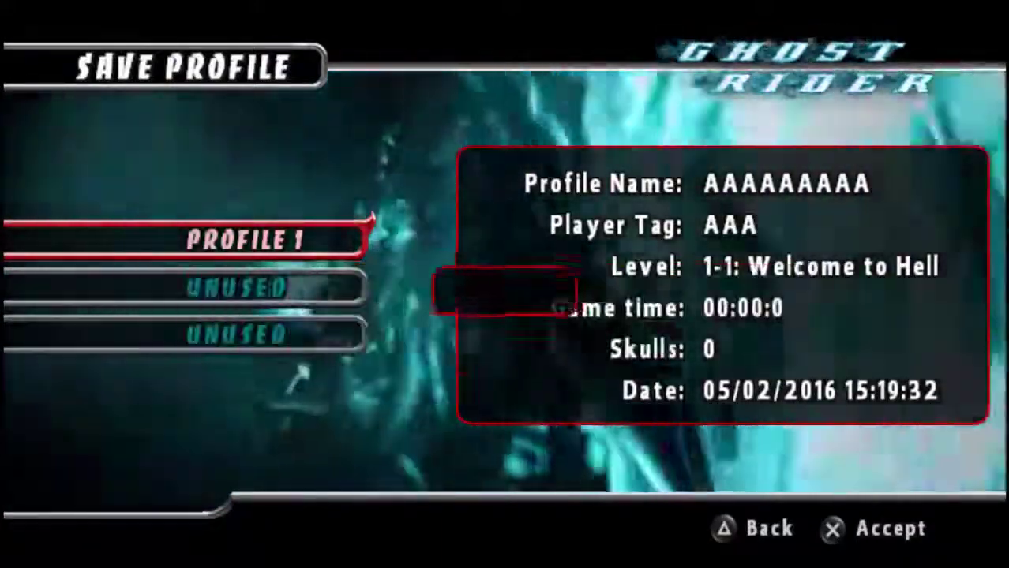
key("Return")
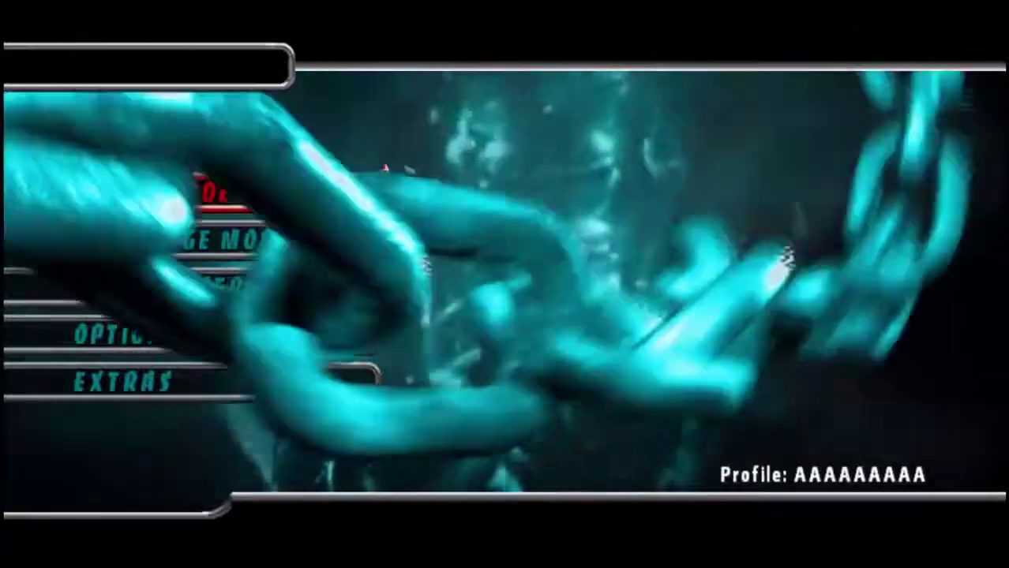
key("Return")
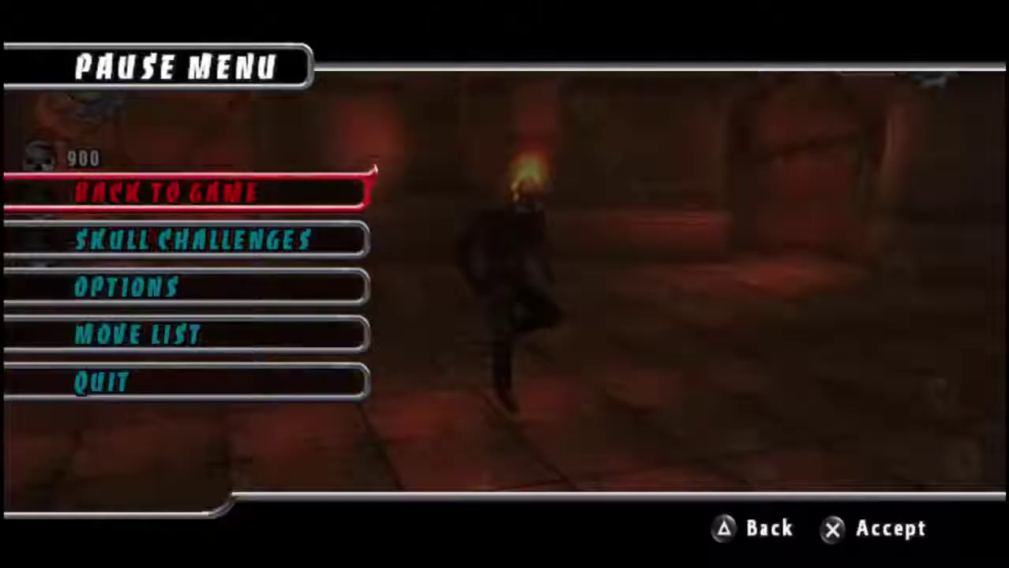
Toggle the emulation speed back to standard and return from Ghost Rider's pause menu to the game
key("grave")
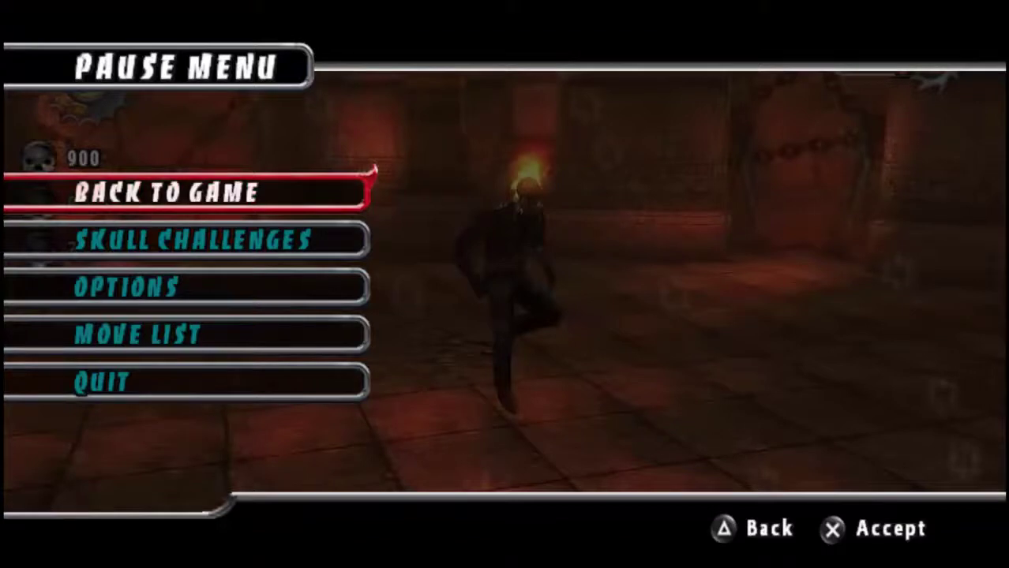
key("grave")
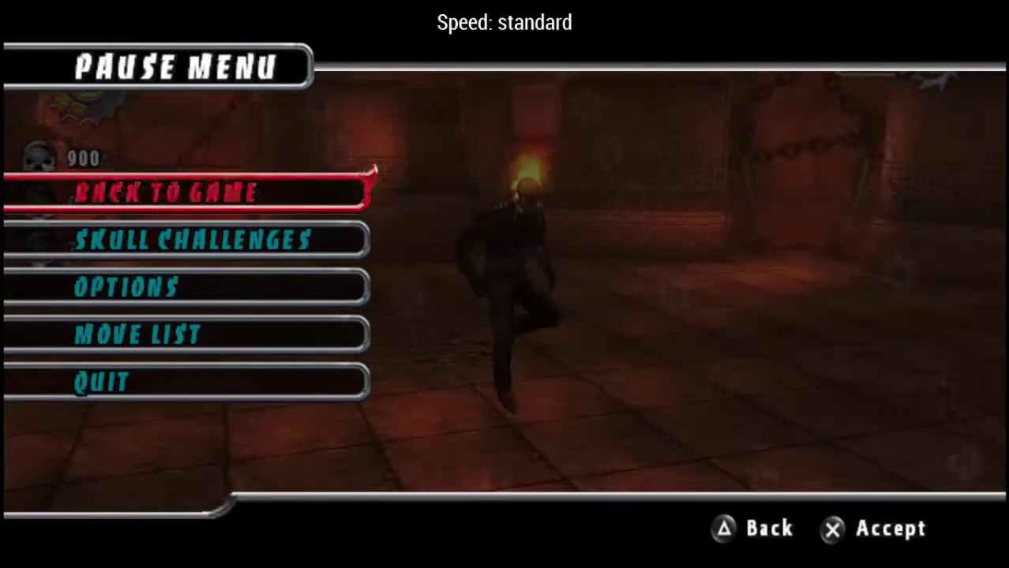
key("grave")
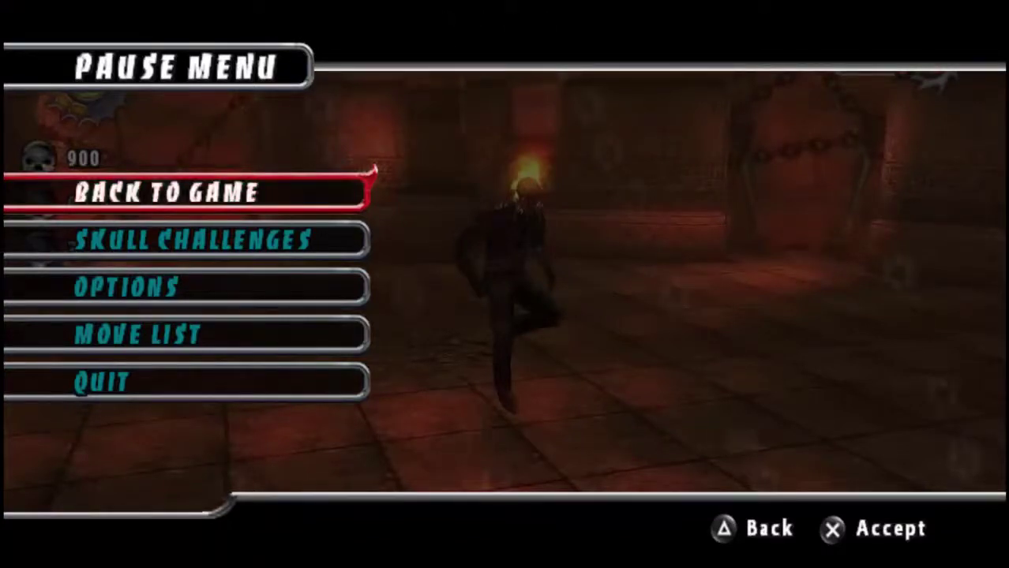
key("z")
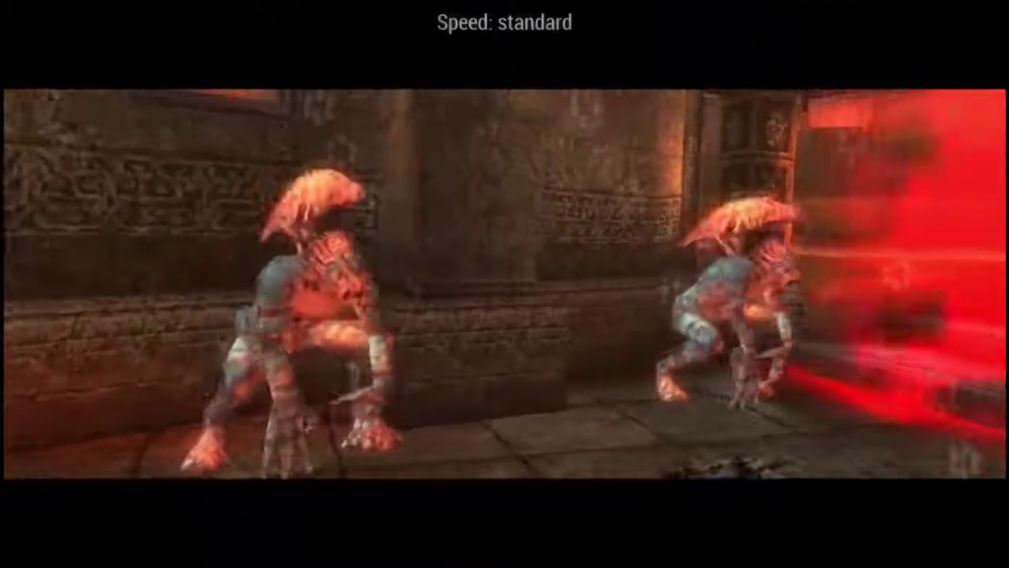
Pause and resume Ghost Rider to check the arena scene, ending on the emulator's pause screen
key("space")
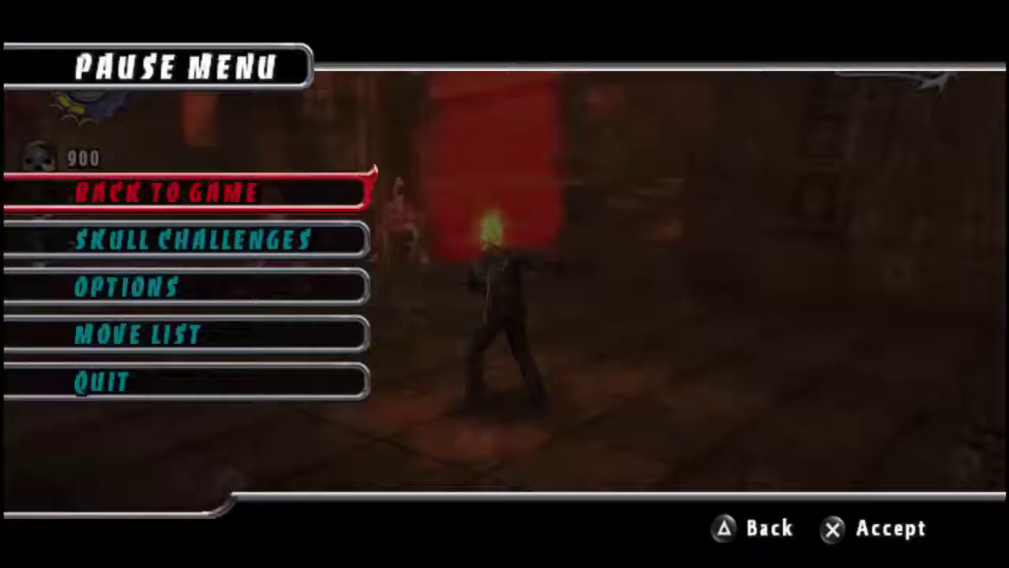
key("Escape")
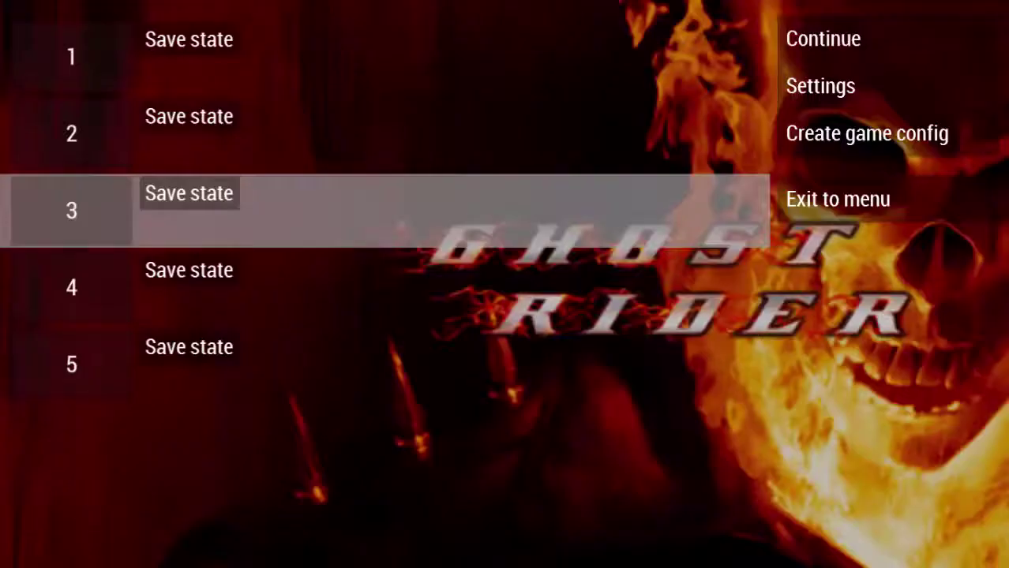
key("Escape")
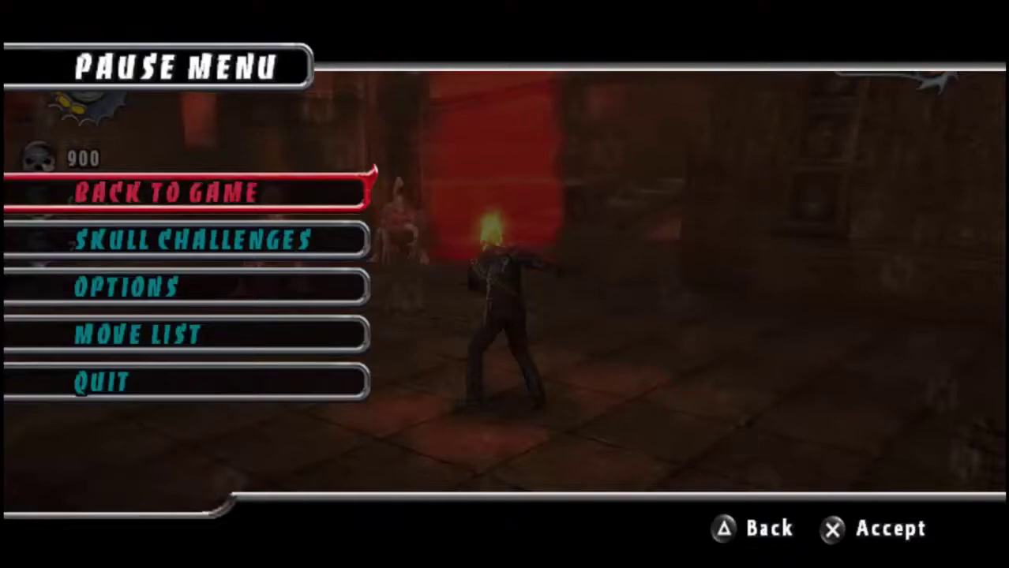
key("x")
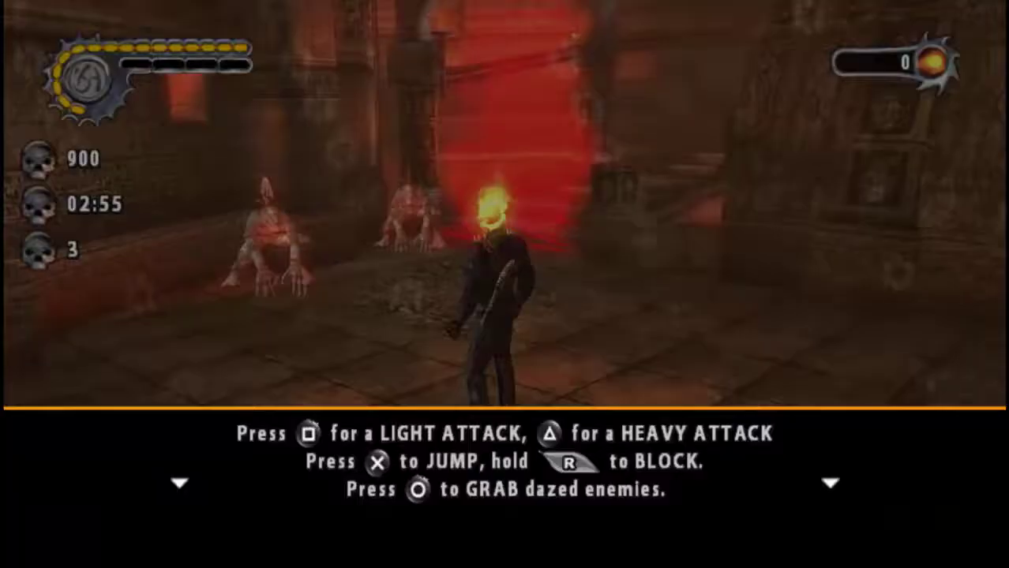
key("Escape")
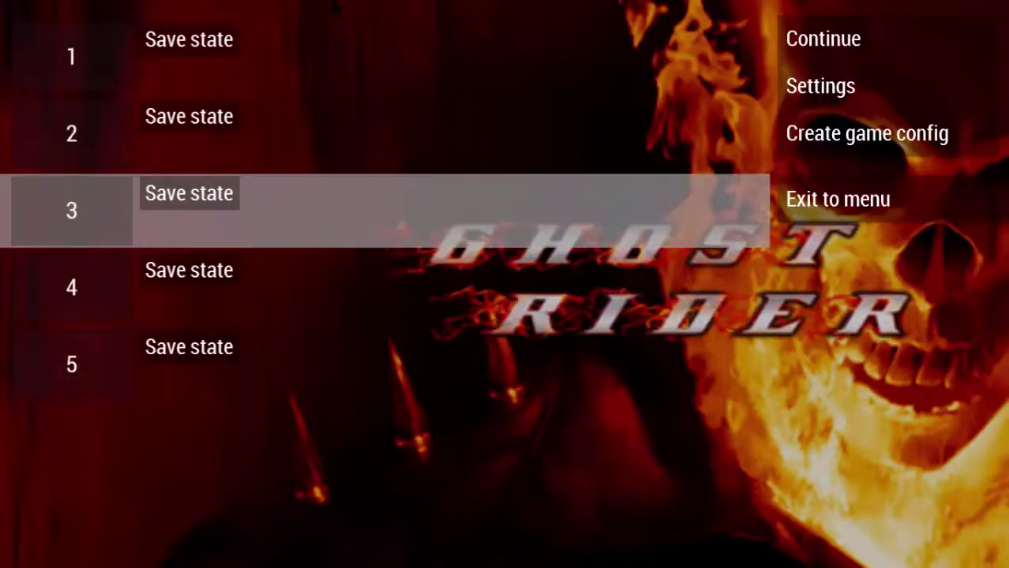
Set the graphics rendering mode to Skip buffer effects (non-buffered, faster) and resume Ghost Rider
left_click(796, 85)
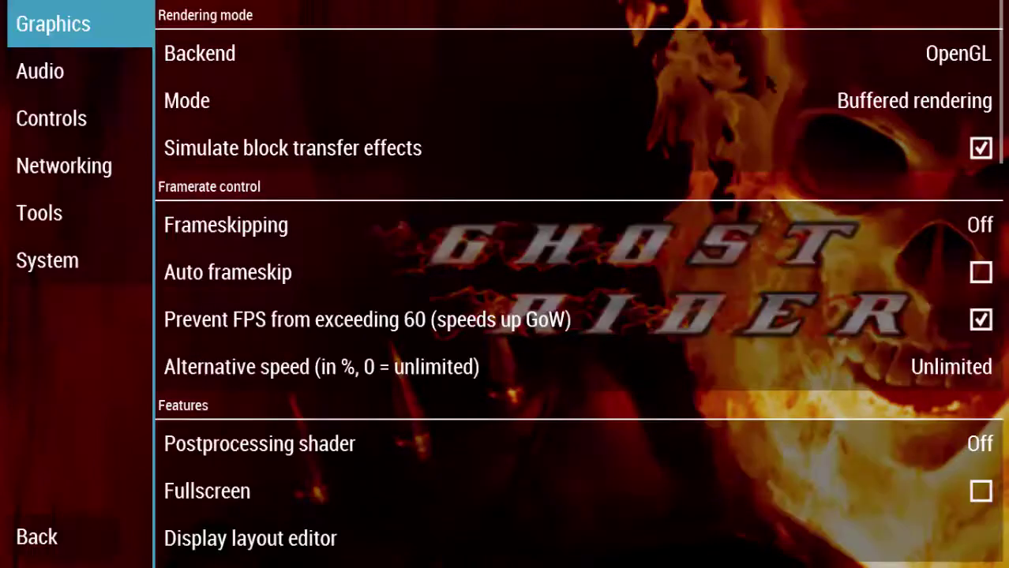
left_click(812, 98)
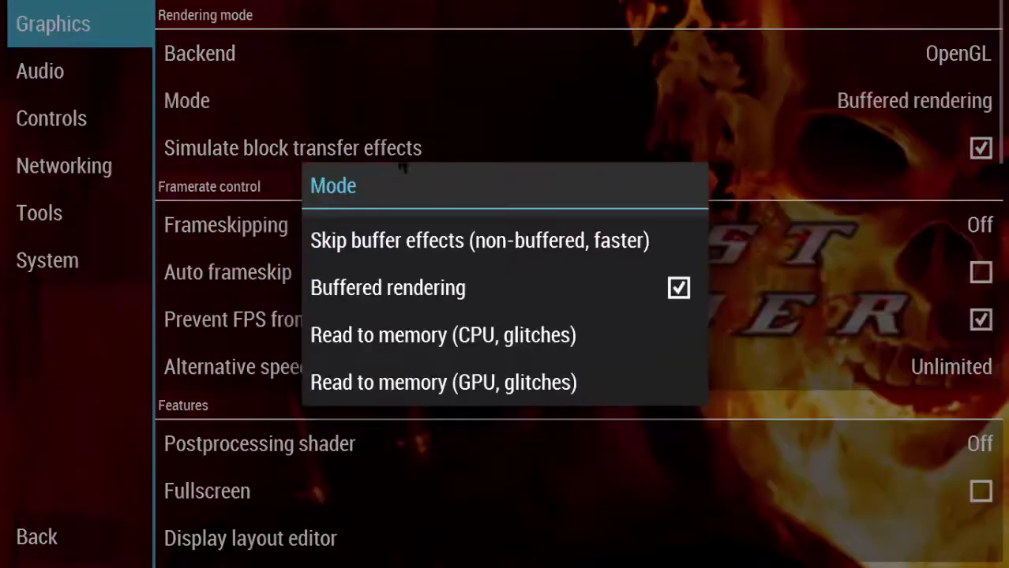
left_click(492, 239)
key("Escape")
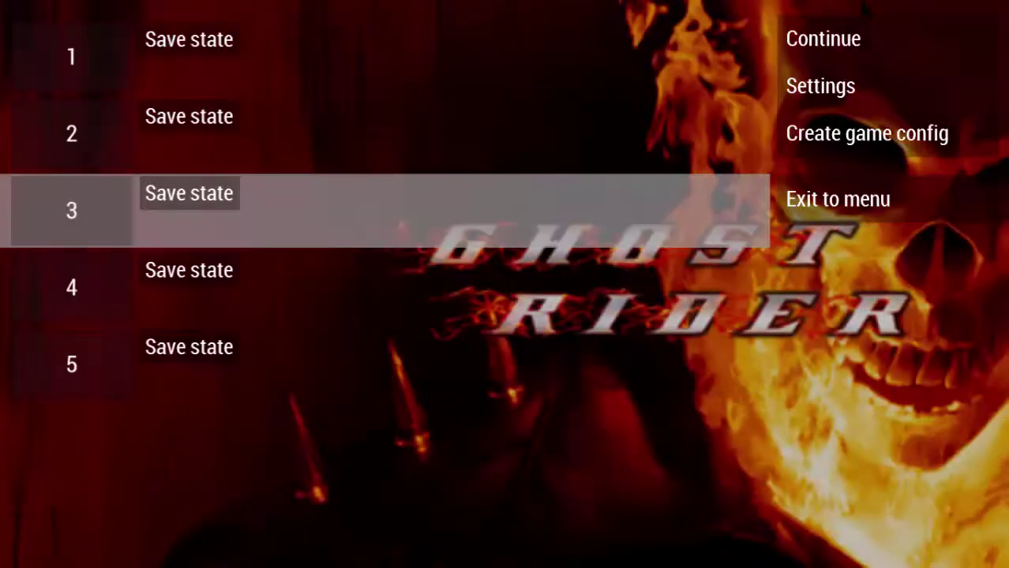
key("Escape")
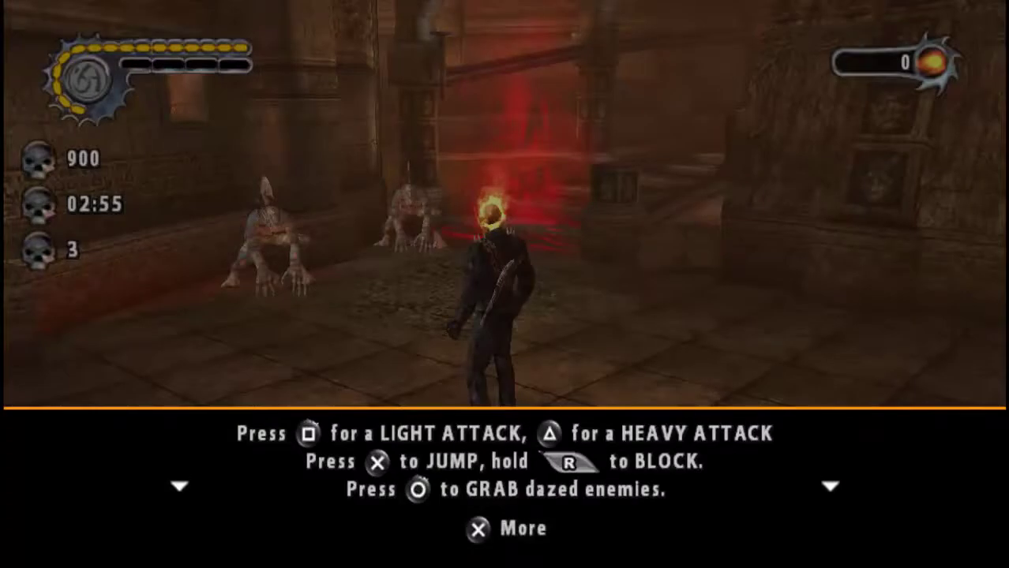
Dismiss the combat tutorial text and attack the demons in Ghost Rider's arena to test the rendering mode
key("z")
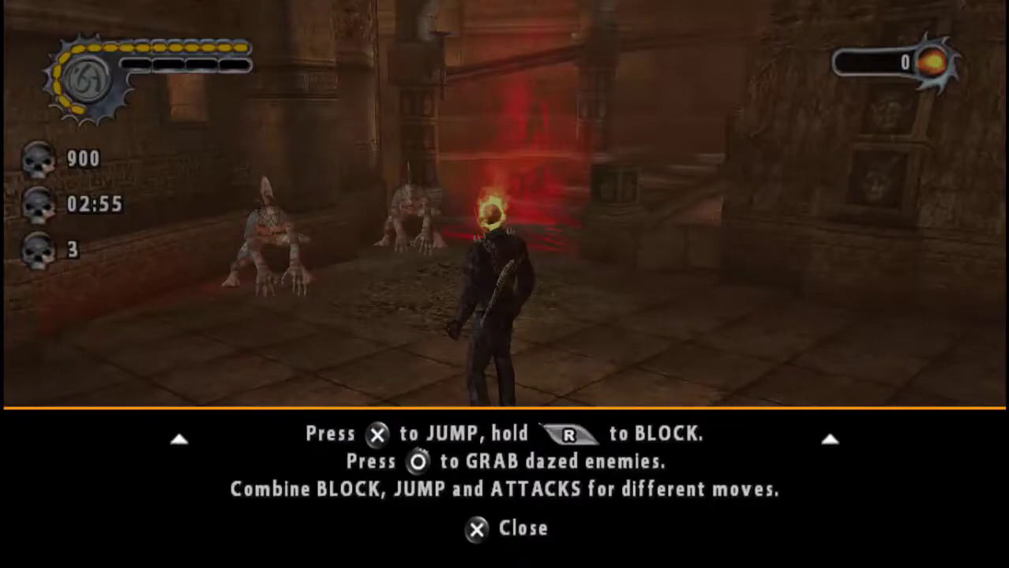
key("z")
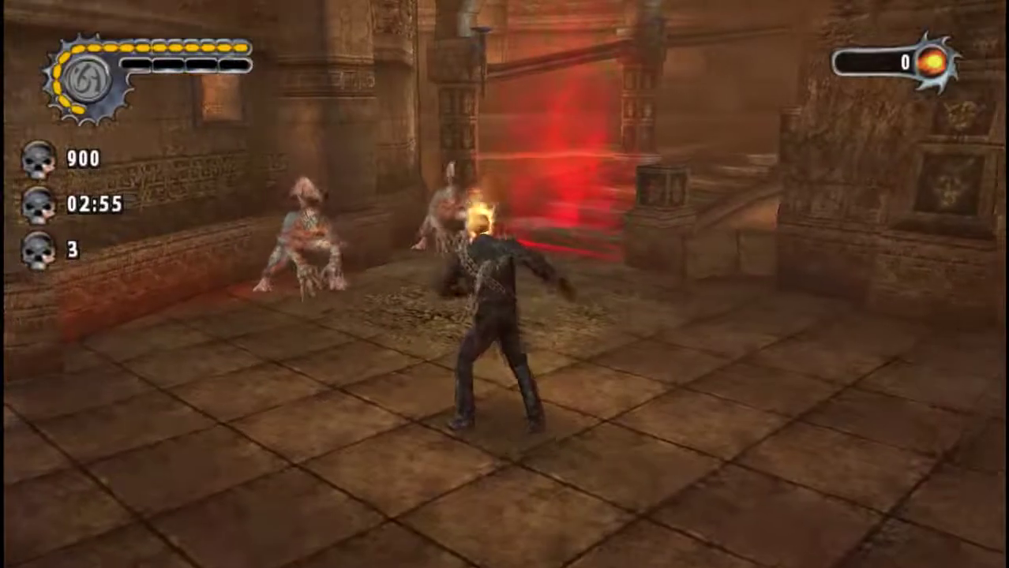
key("z")
key("z")
key("z")
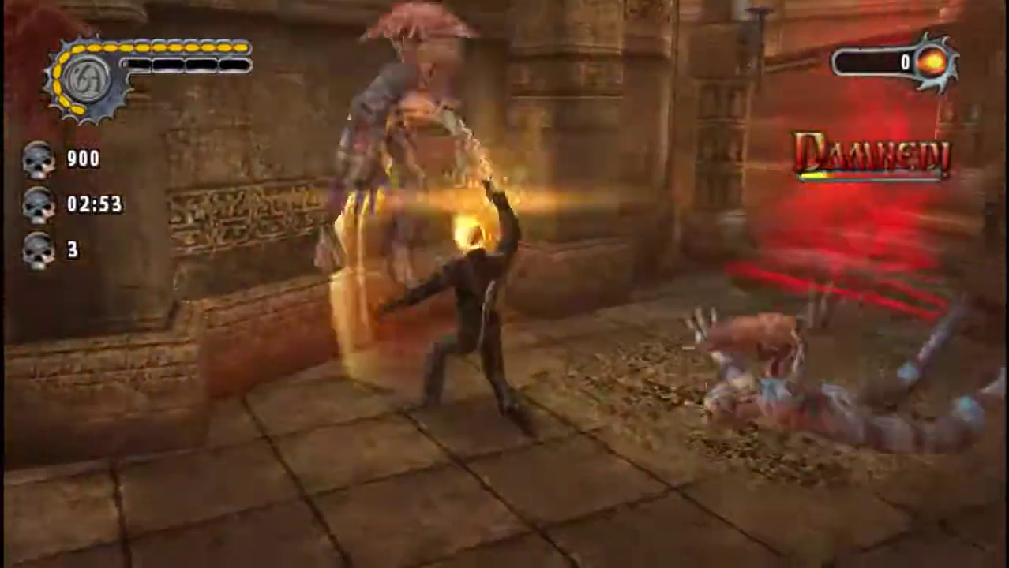
key("z")
key("z")
key("z")
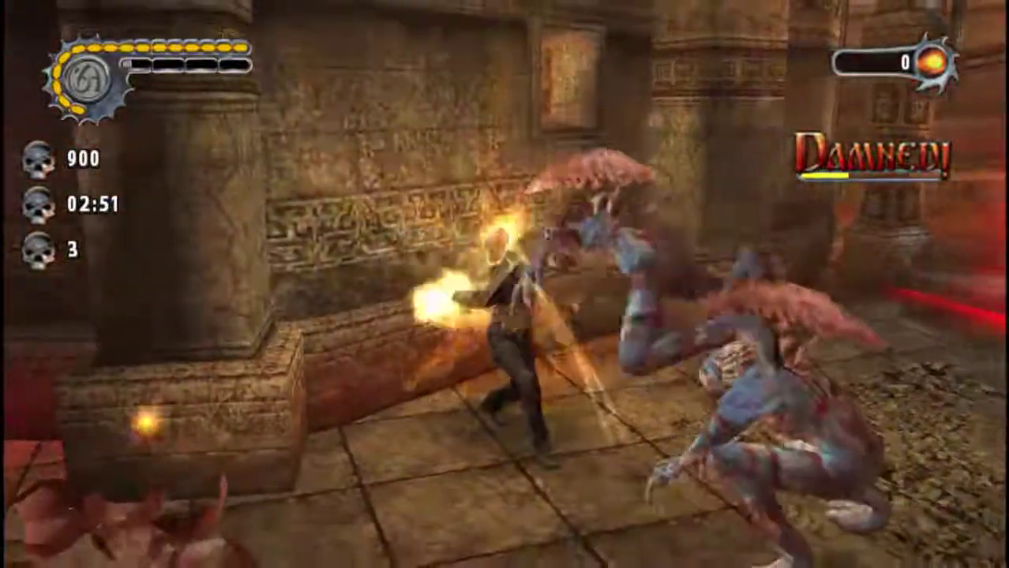
key("z")
key("z")
key("z")
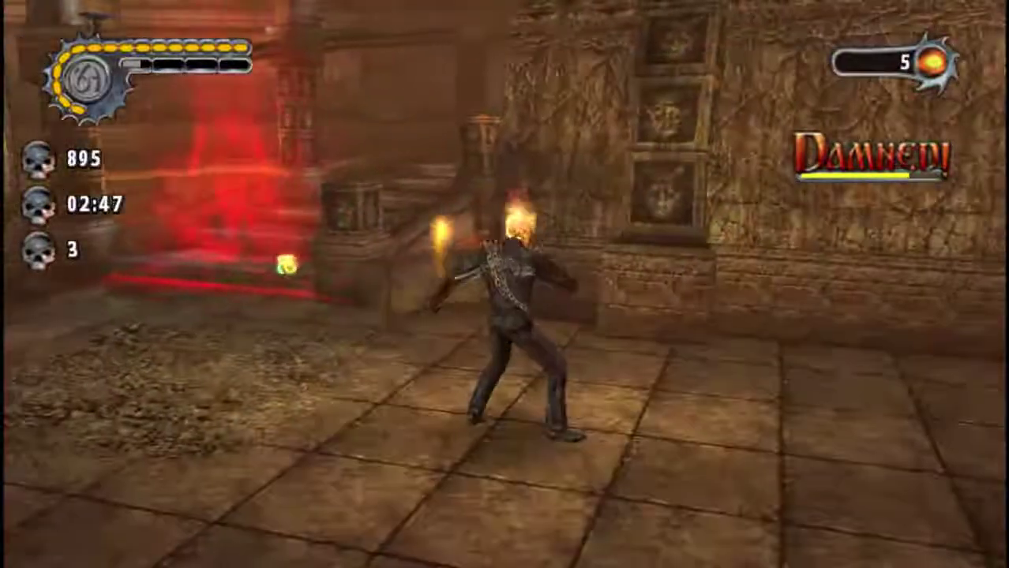
Exit Ghost Rider to the emulator's menu and load the slot 1 save state of Prince of Persia Revelations
key("Escape")
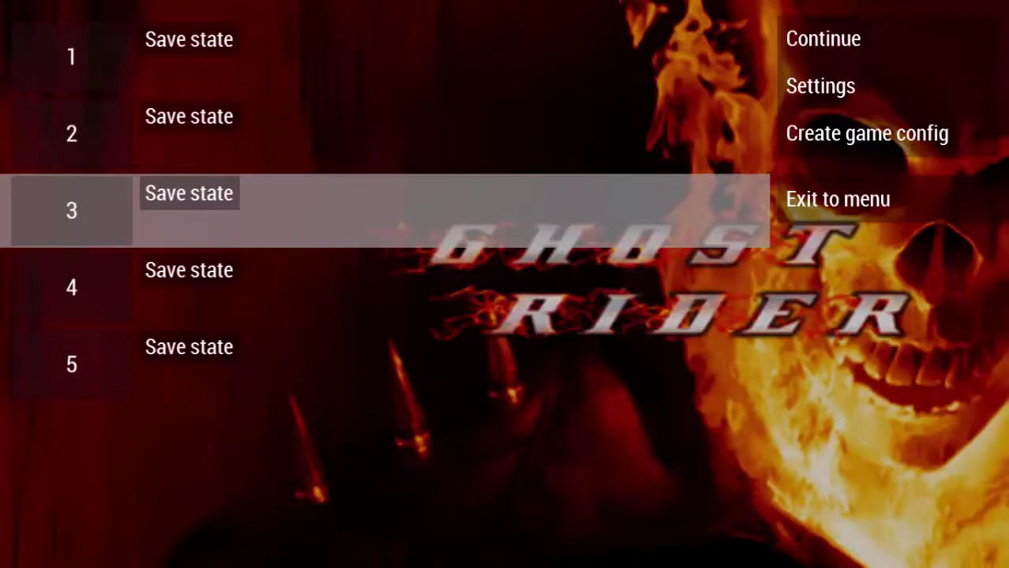
left_click(853, 200)
left_click(101, 32)
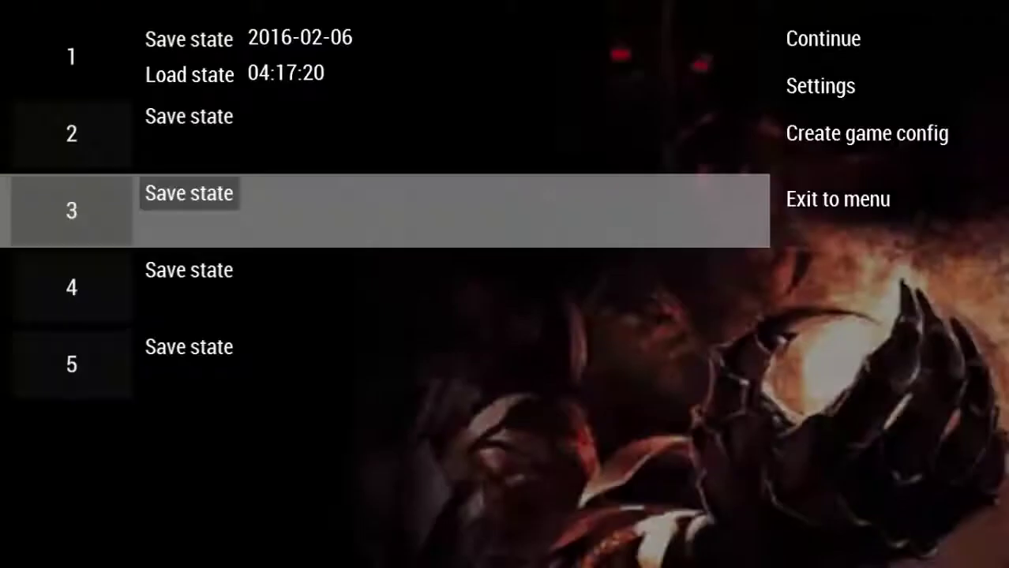
left_click(162, 76)
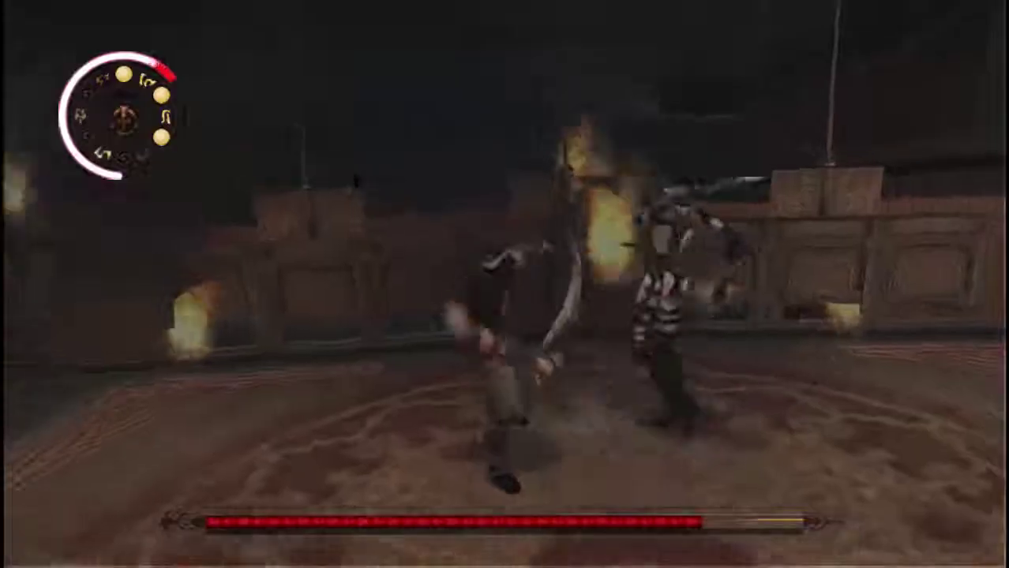
Exit Prince of Persia Revelations to the main menu and open the games list to choose another title
key("Escape")
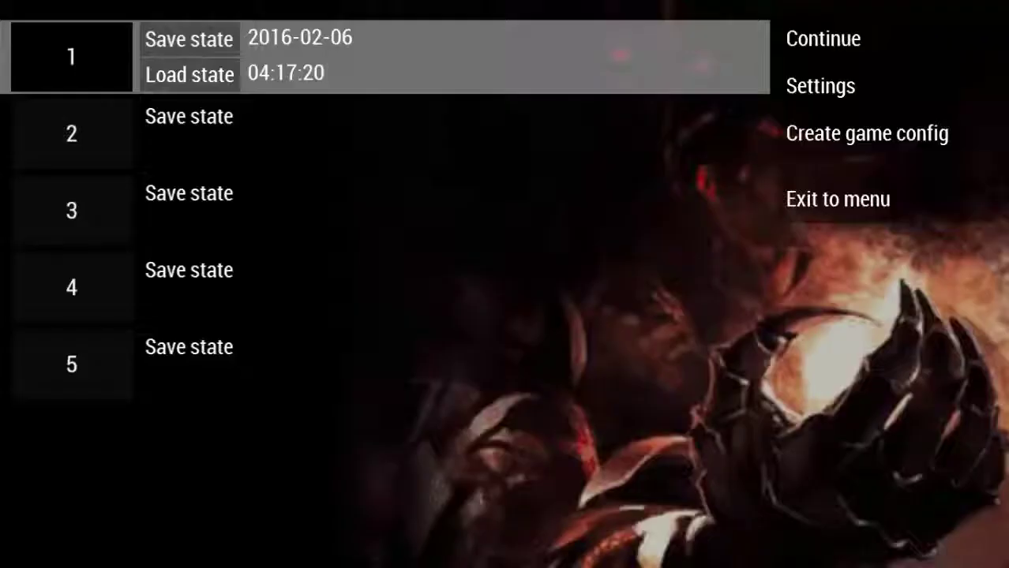
left_click(831, 199)
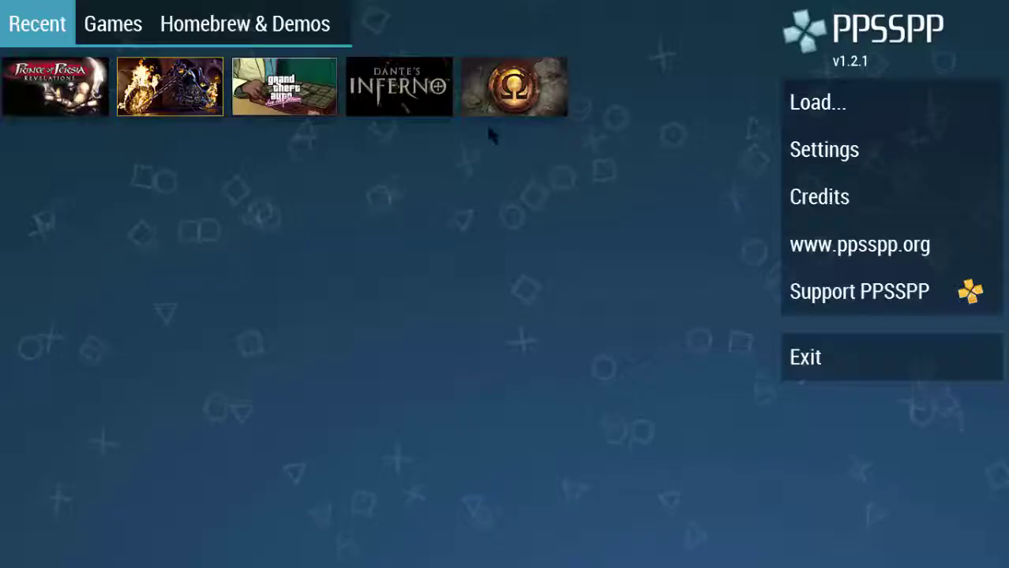
left_click(113, 23)
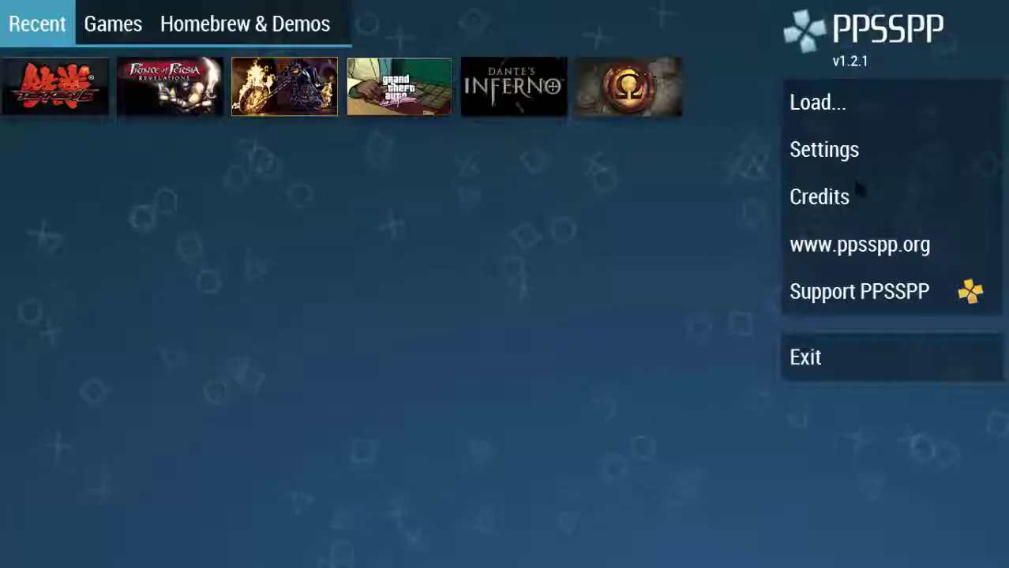
Quit PPSSPP and return to the Windows desktop
left_click(837, 359)
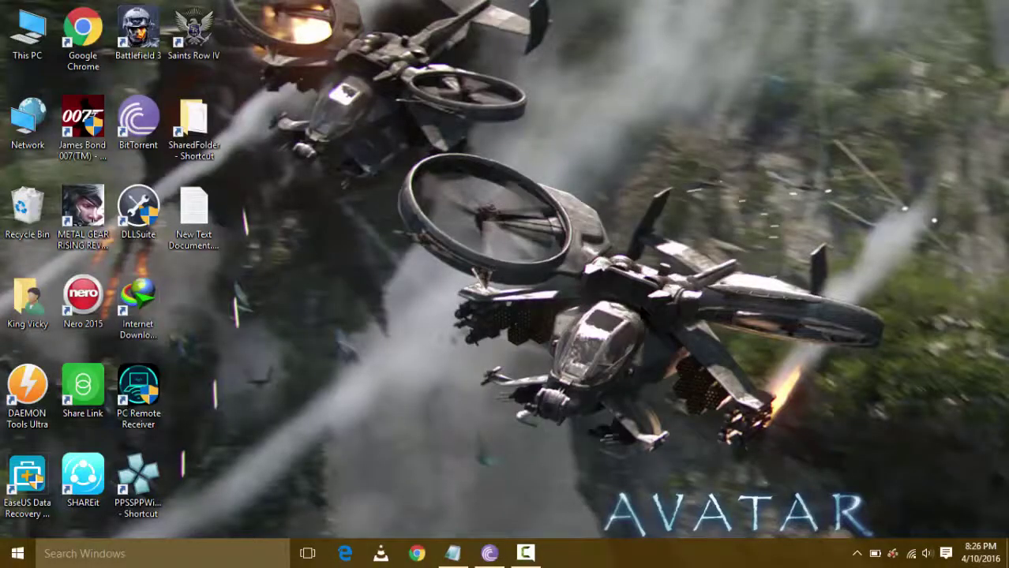